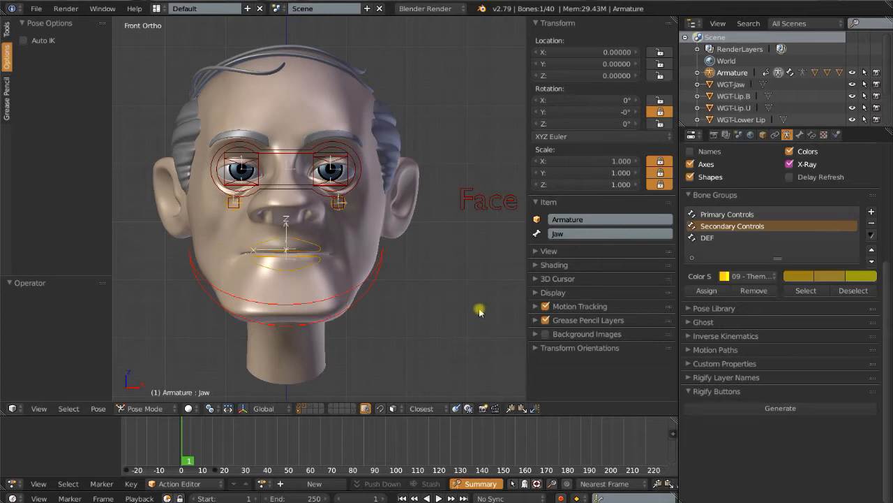
- Rotate the jaw control about -20.7° in the side view to open the mouth, ending in the front view
middle_click_drag(455, 305, 463, 310, "shift")
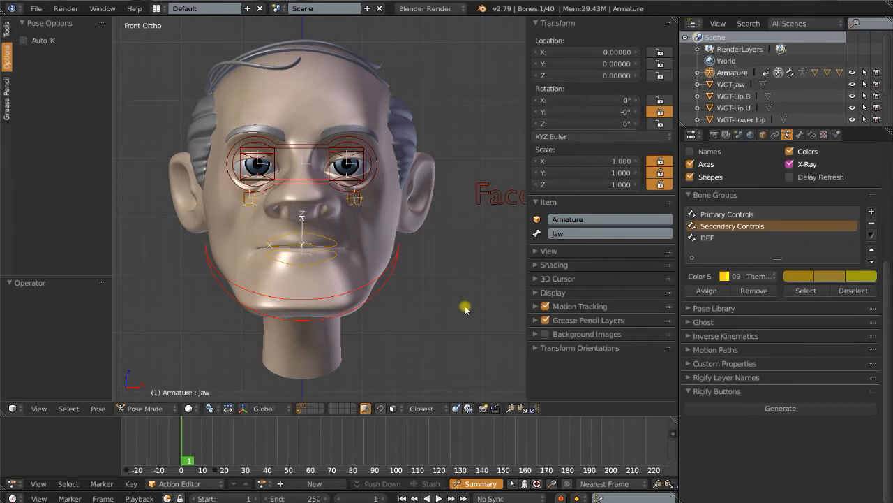
scroll(466, 309, "up", 1)
scroll(466, 309, "down", 3)
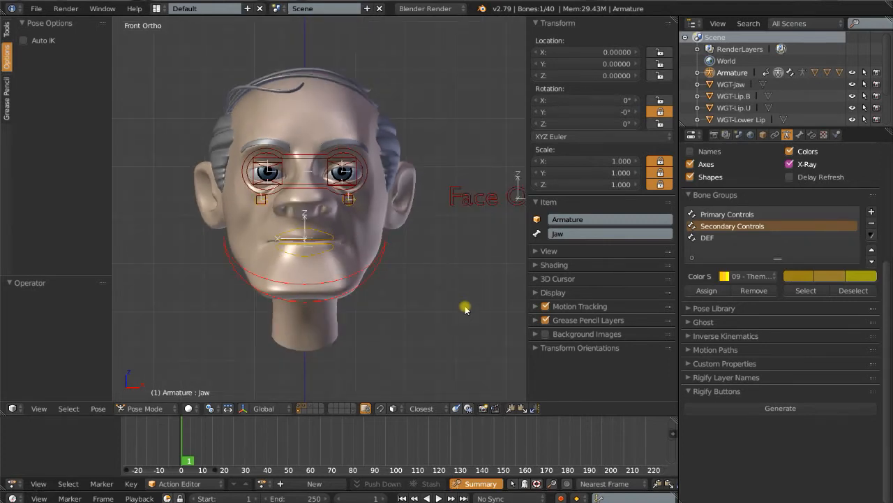
scroll(466, 308, "up", 1)
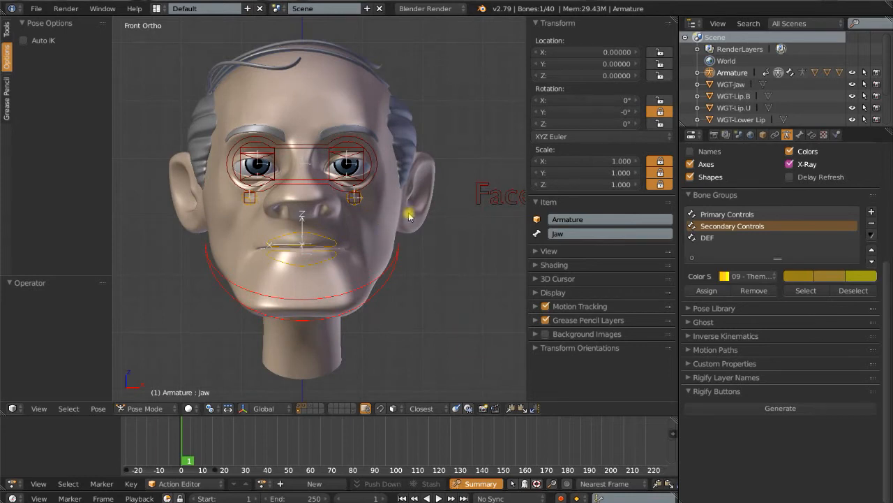
middle_click_drag(373, 276, 373, 260, "shift")
key("KP_3")
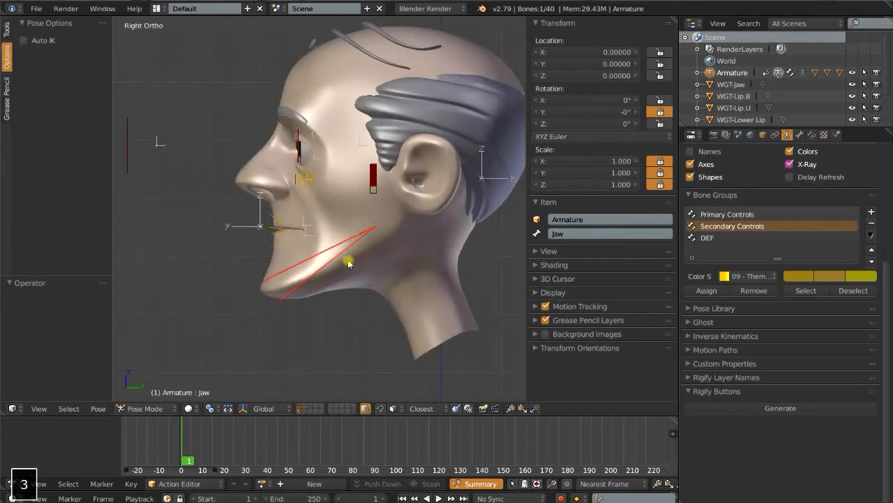
middle_click_drag(335, 291, 341, 294, "shift")
scroll(330, 289, "up", 2)
scroll(322, 287, "down", 3)
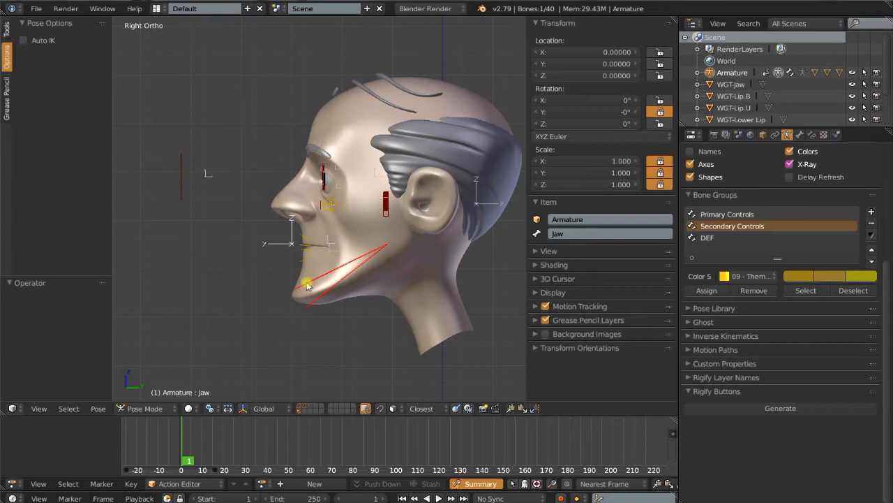
key("r")
left_click(419, 313)
mouse_move(419, 314)
middle_mouse_down()
mouse_move(390, 307)
mouse_move(426, 310)
middle_mouse_up()
key("KP_1")
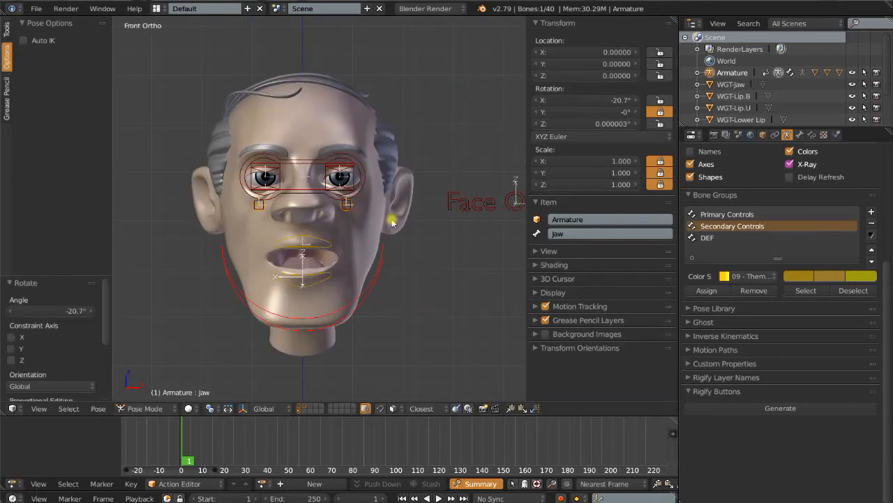
- Show the armature's fourth bone layer together with the layers already visible
middle_click_drag(398, 321, 401, 289, "shift")
scroll(401, 289, "up", 1)
scroll(402, 291, "up", 1)
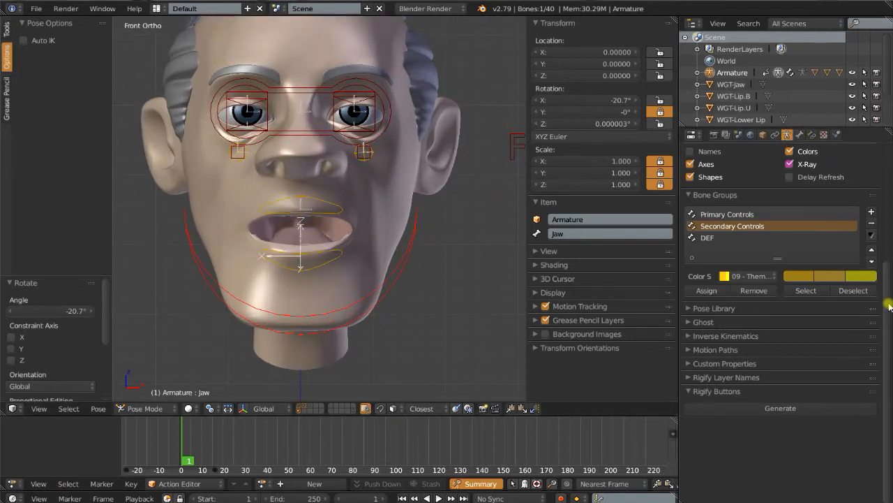
scroll(739, 174, "up", 3)
left_click(725, 178, "shift")
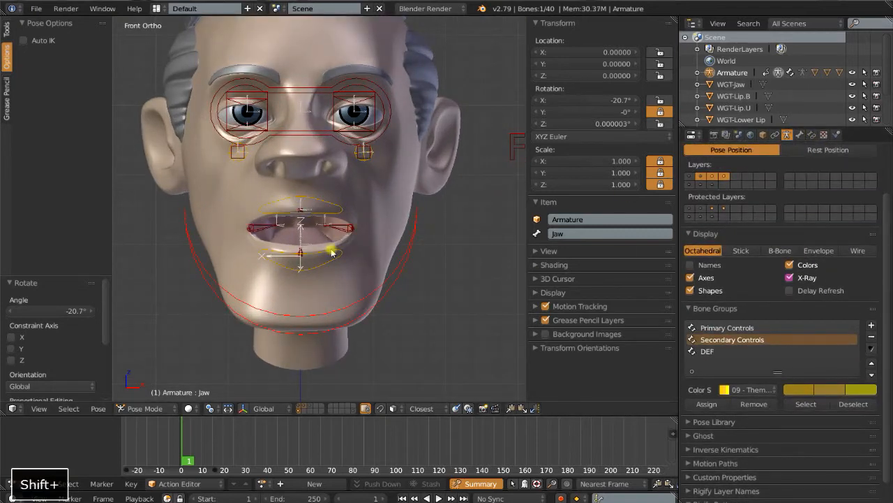
- Select the Top Lip, Bottom Lip and mouth corner bones one after another to identify them
scroll(339, 249, "up", 2)
right_click(347, 234)
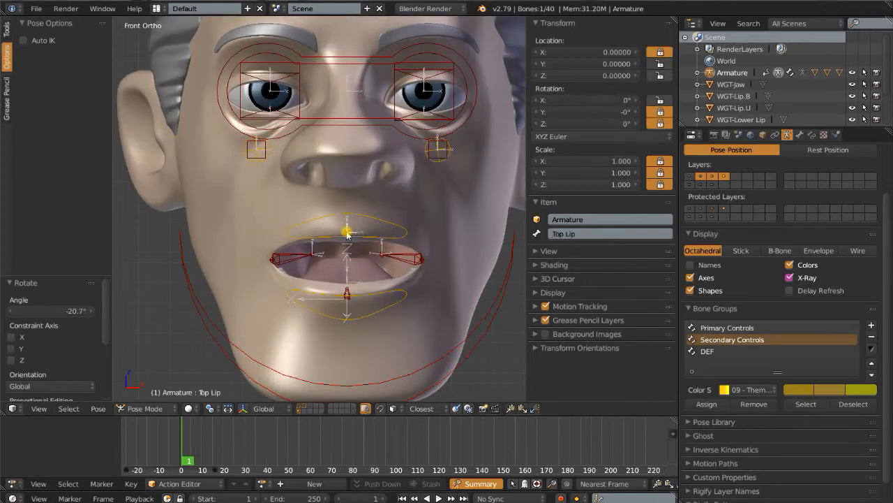
right_click(346, 295)
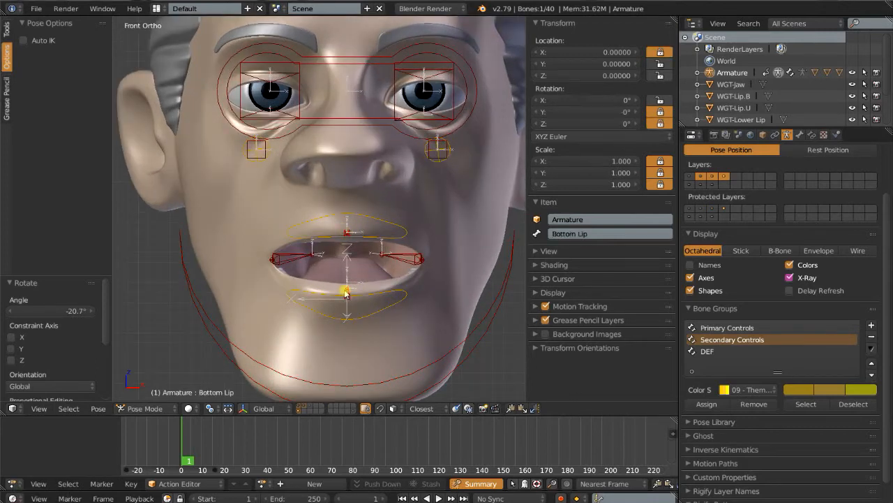
right_click(418, 259)
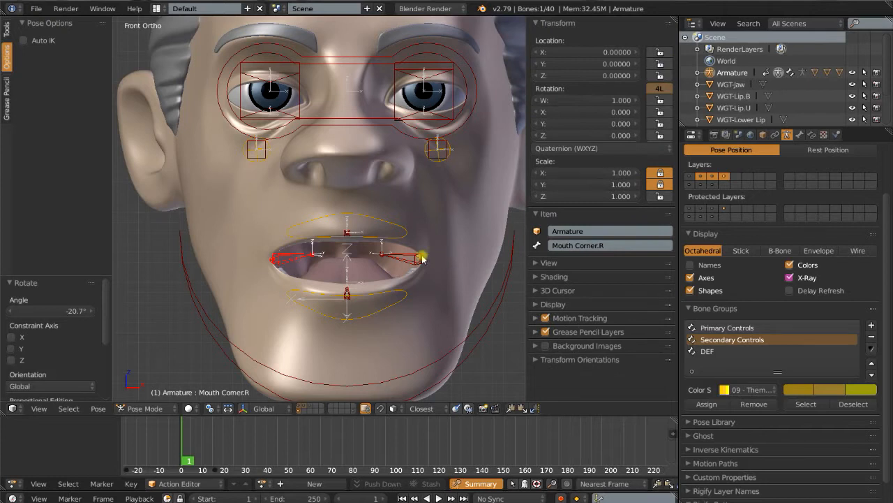
right_click(345, 294)
right_click(349, 231)
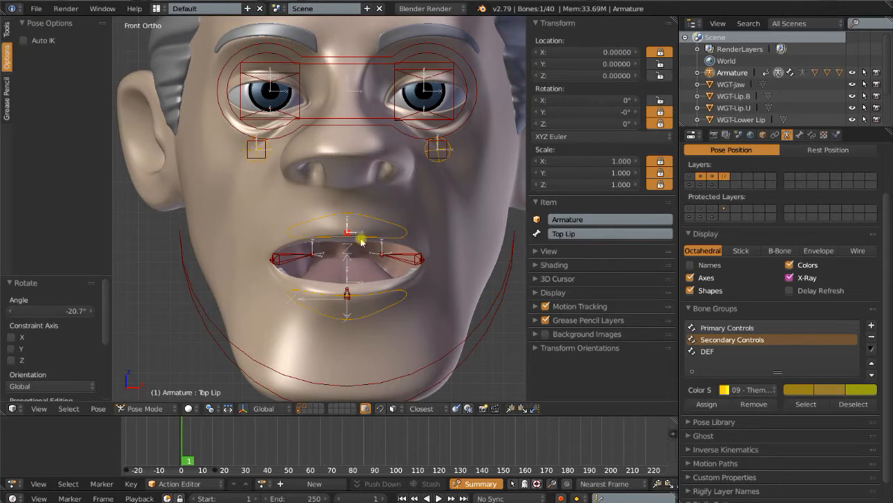
- Try moving the Upper Lip control to check how it drives the lip
right_click(369, 241)
key("g")
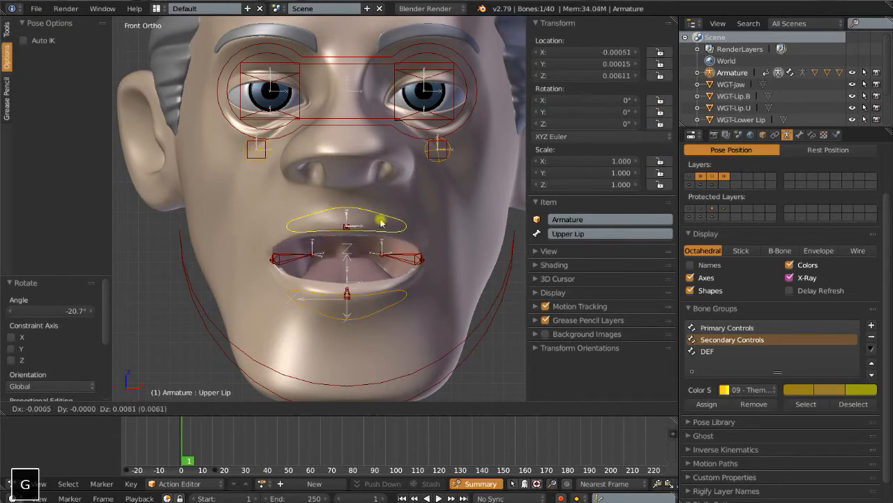
right_click(360, 212)
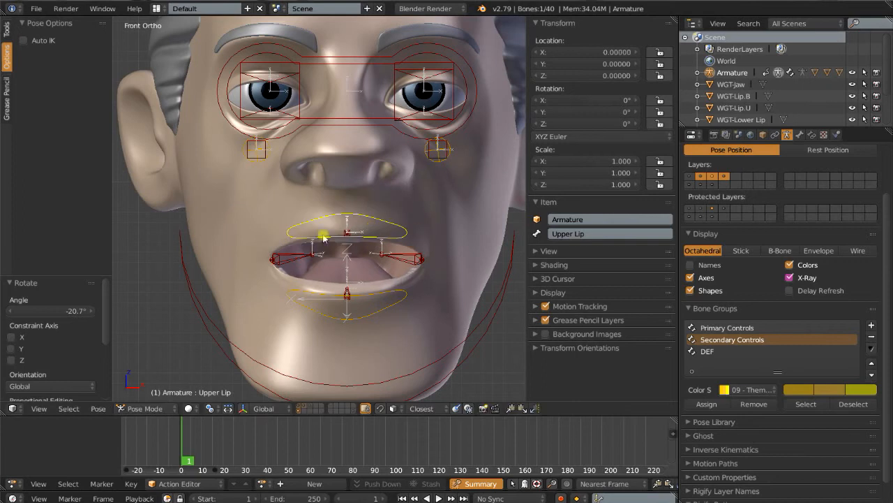
key("g")
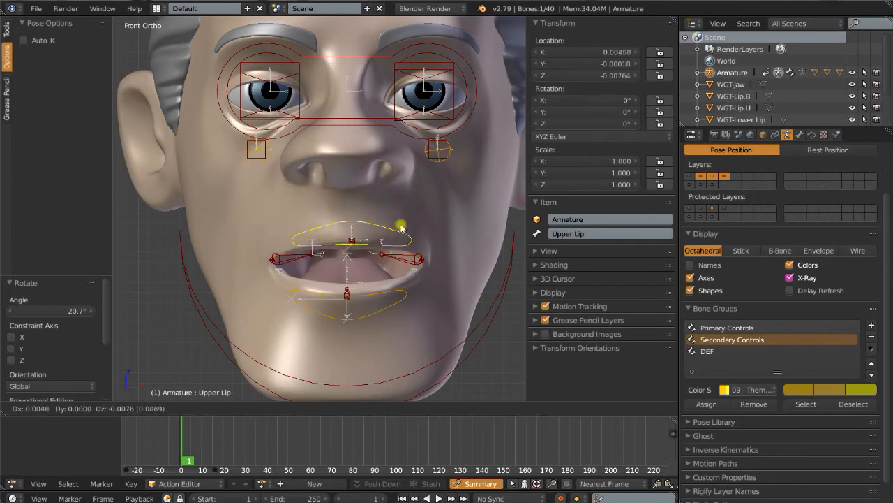
right_click(393, 209)
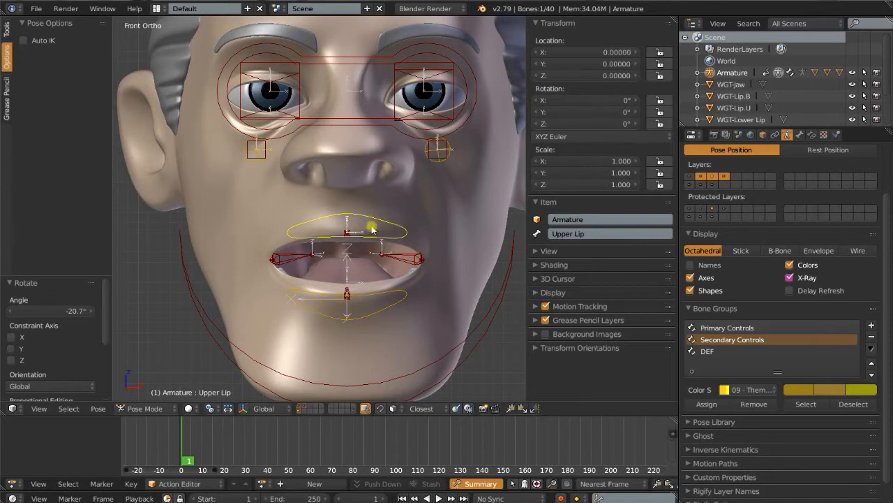
- Try moving the Top Lip bone on its own to check its effect
right_click(372, 211)
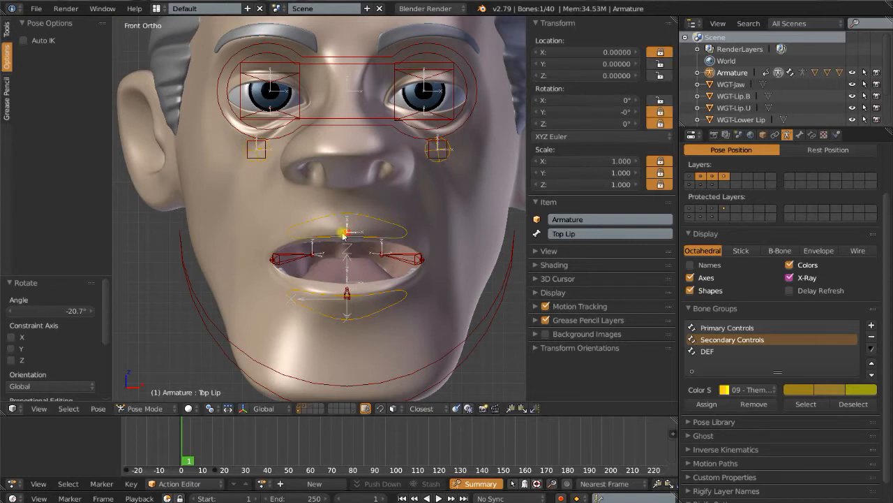
key("g")
right_click(381, 245)
scroll(461, 310, "down", 2)
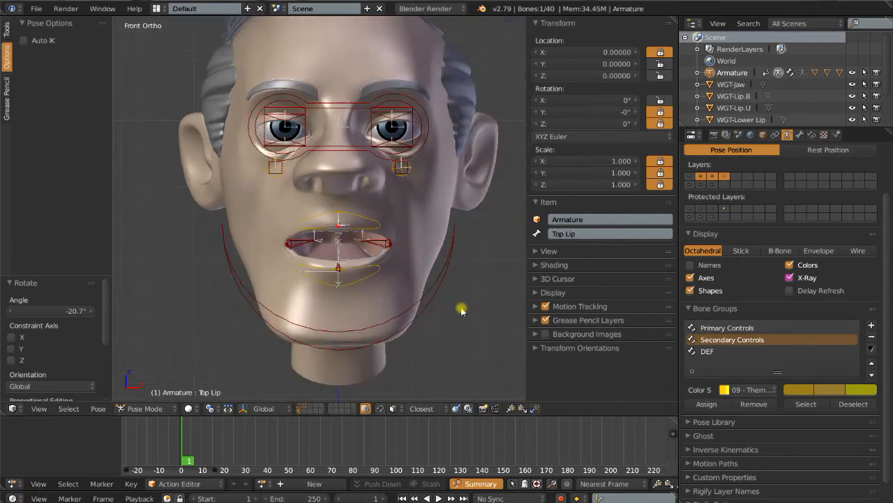
- Clear the location, scale and rotation of the jaw control to return it to its rest pose
right_click(425, 298)
key("a")
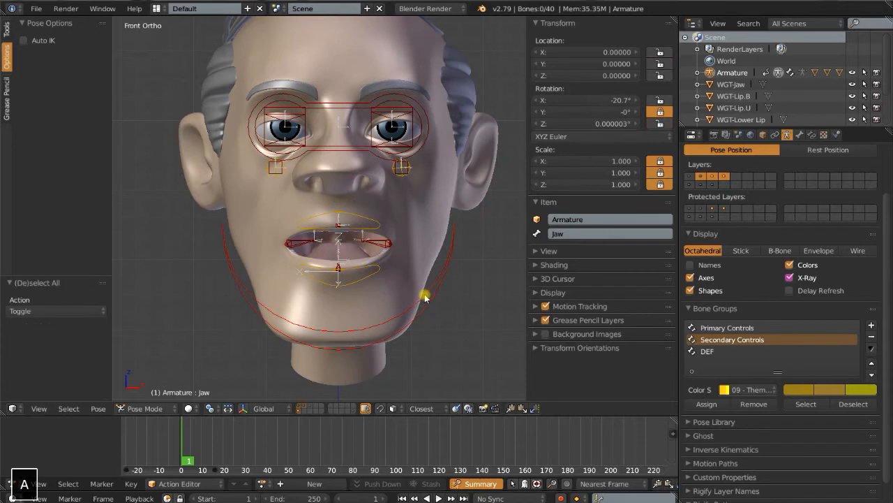
key("alt+g")
key("alt+s")
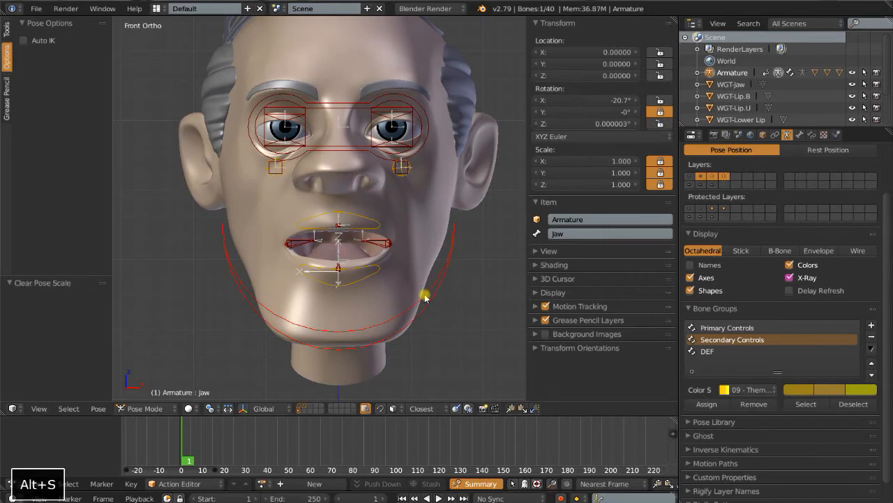
key("alt+r")
- Compare the Top Lip and Bottom Lip bones with the Upper Lip and Lower Lip controls by selecting each one up close
scroll(423, 298, "up", 3)
middle_click_drag(422, 298, 389, 272)
scroll(388, 272, "up", 2)
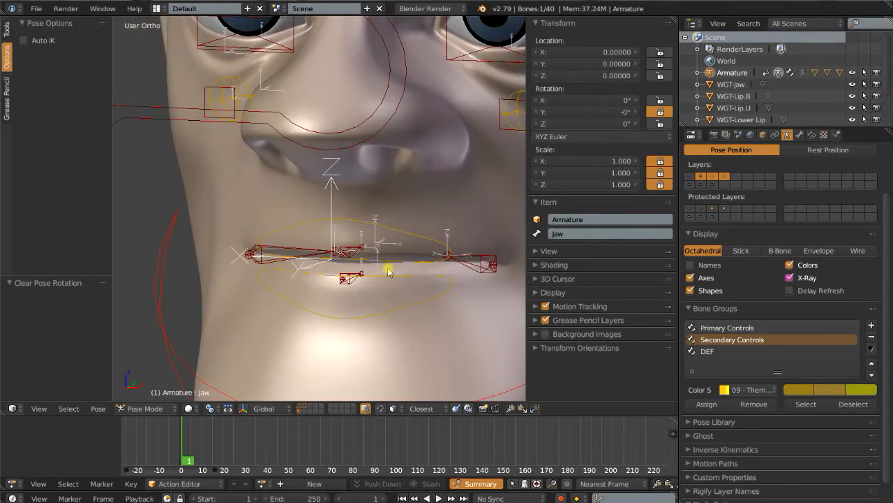
right_click(379, 225)
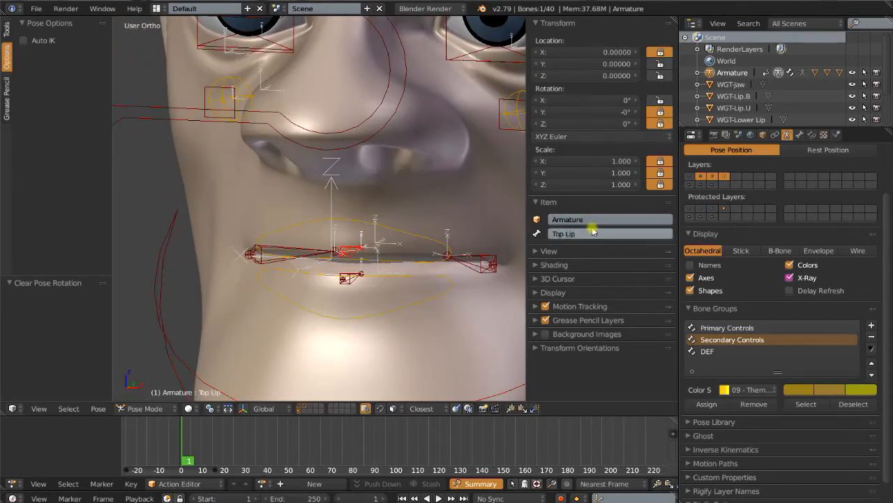
right_click(366, 227)
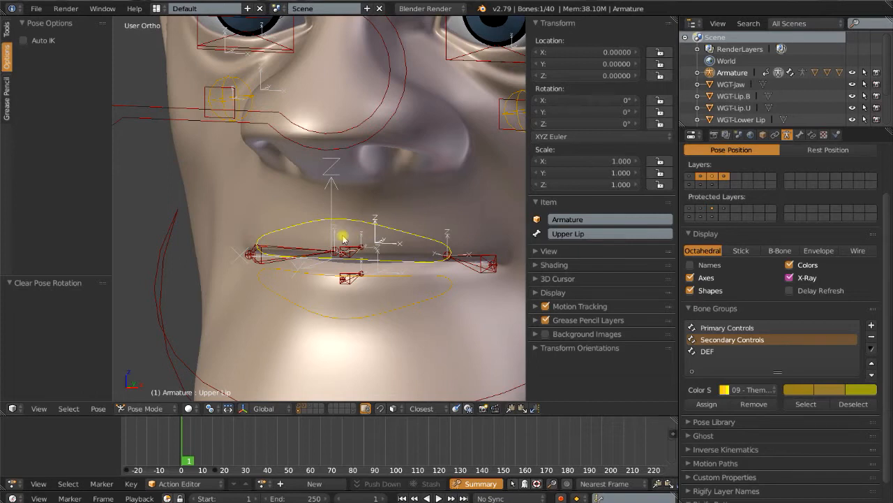
right_click(389, 279)
right_click(344, 282)
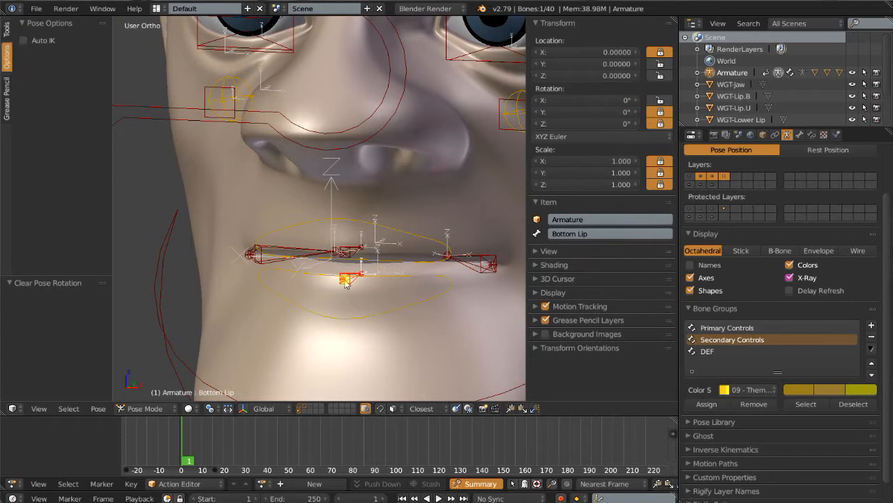
right_click(409, 274)
scroll(399, 281, "down", 5)
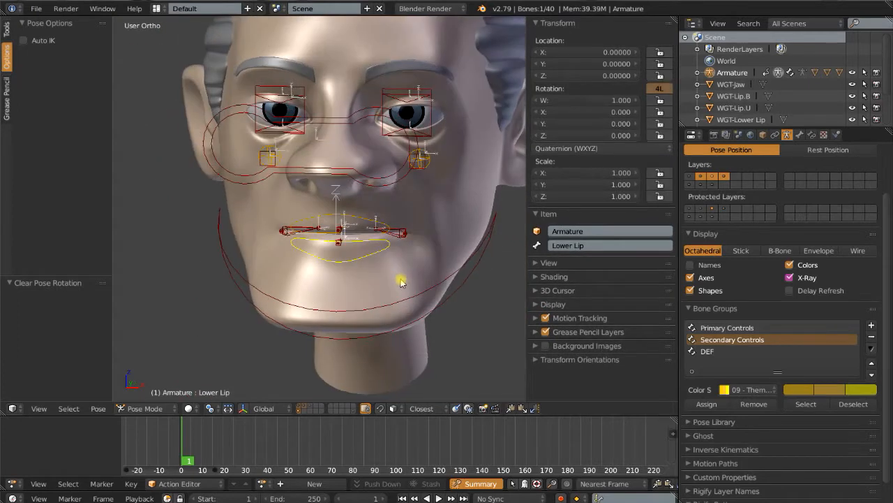
- Show the third bone layer of the second row as well, and rotate the jaw 22.3° about the global X axis in side view
right_click(333, 313)
key("KP_1")
key("KP_3")
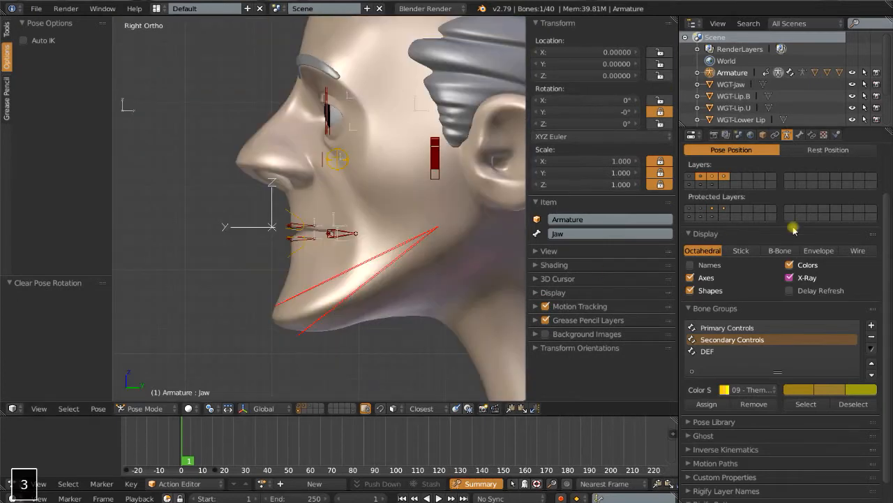
left_click(712, 185, "shift")
key("r")
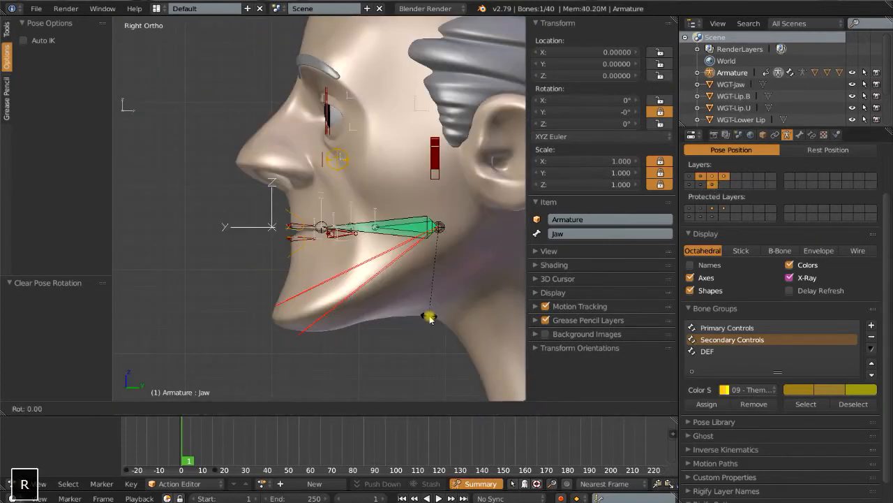
key("x")
left_click(434, 261)
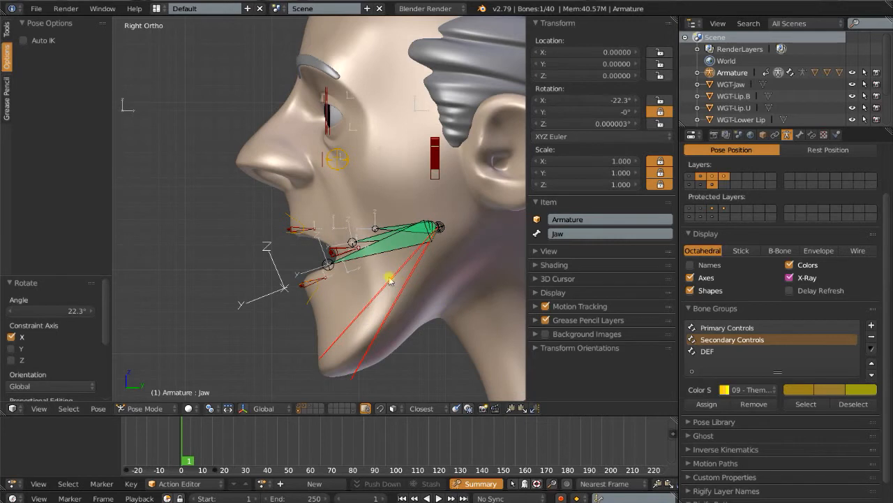
- Examine the MCH lip bones at the jaw hinge and the upper and lower lip controls by selecting them in turn
scroll(391, 272, "up", 2)
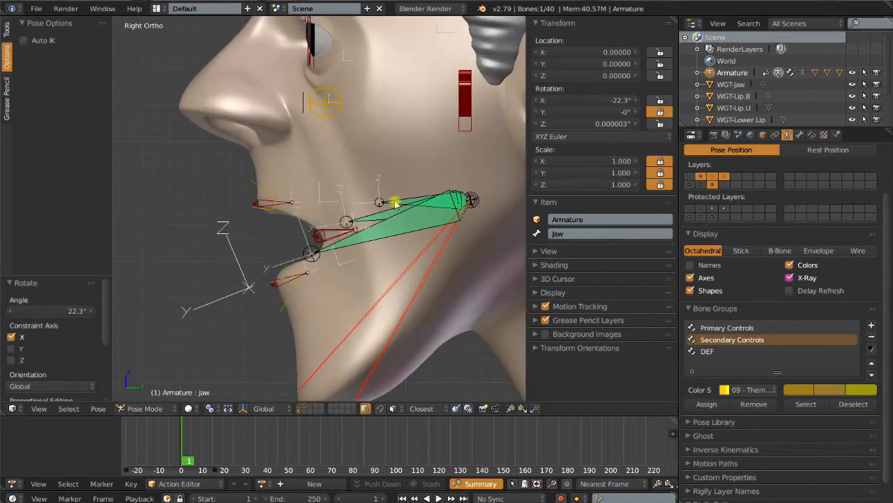
right_click(395, 203)
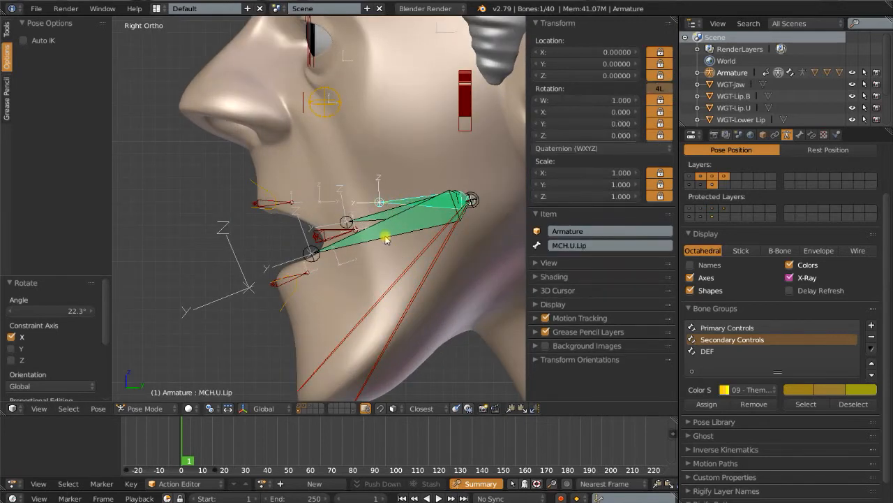
right_click(382, 240)
right_click(389, 201)
right_click(253, 177)
right_click(395, 201)
right_click(289, 300)
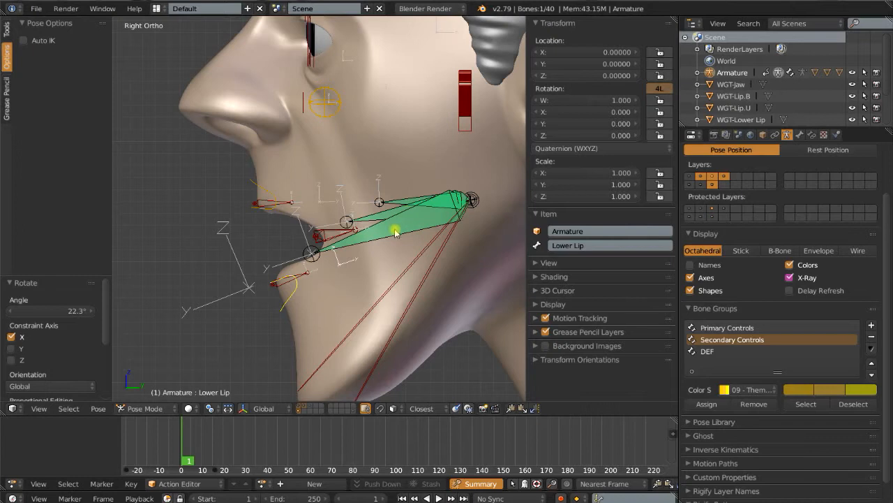
right_click(368, 219)
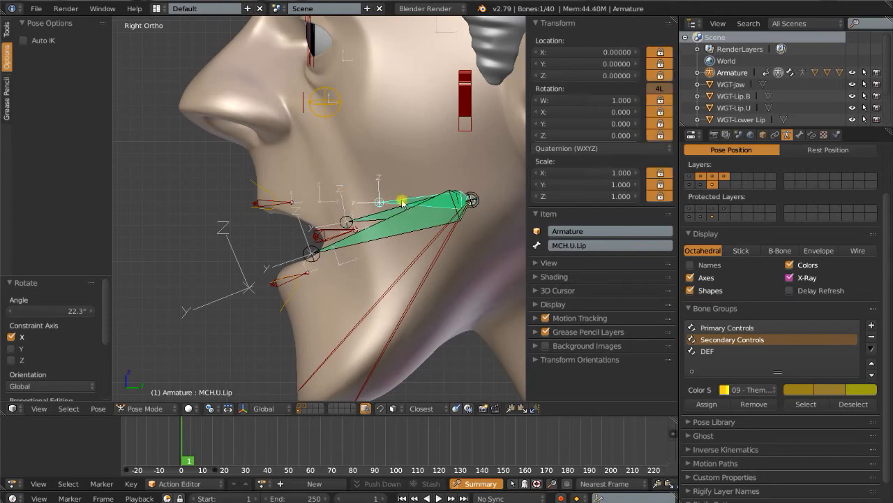
right_click(409, 226)
- Set the influence of the MCH.Mid.lip bone's second Copy Transforms constraint, targeting MCH.U.Lip, to 0
right_click(370, 220)
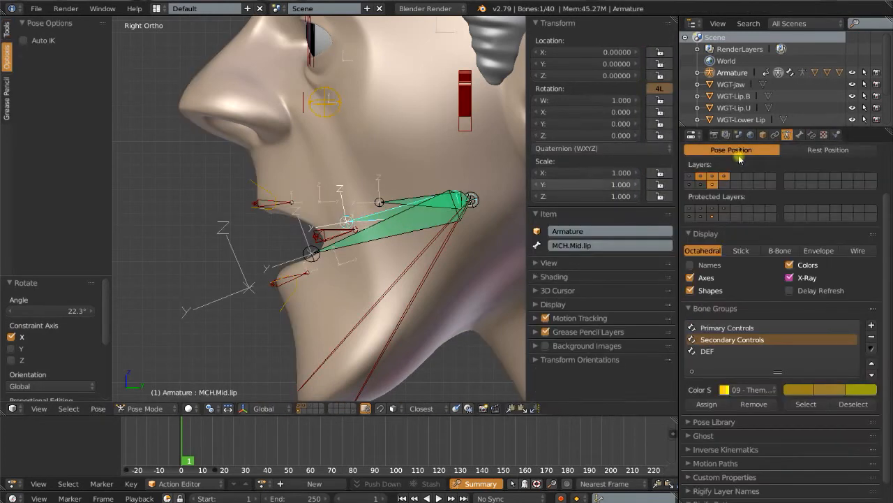
left_click(812, 134)
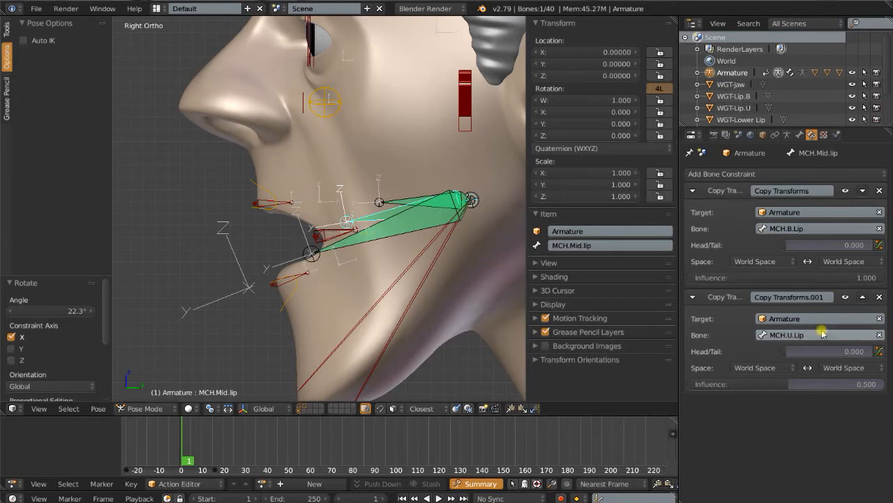
left_click_drag(788, 385, 711, 388)
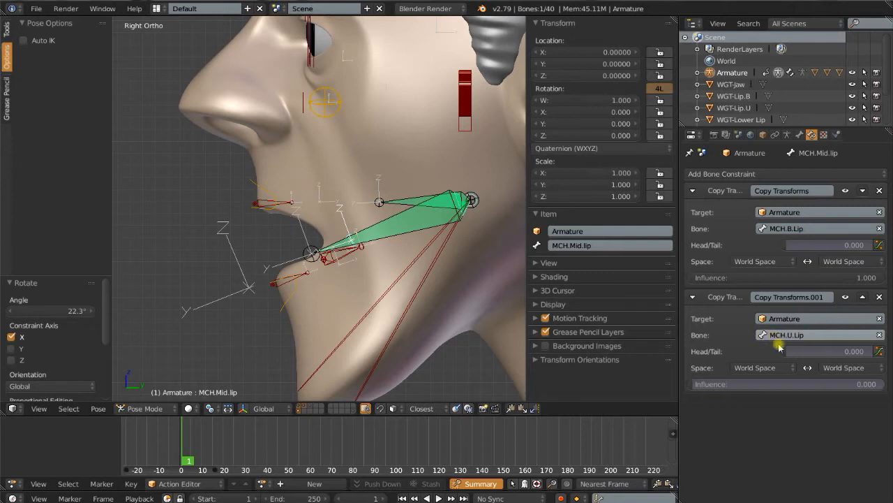
- Set the influence of MCH.Mid.lip's second Copy Transforms constraint, targeting MCH.U.Lip, to 0.5, and select the MCH.U.Lip bone
left_click(780, 384)
type(".5")
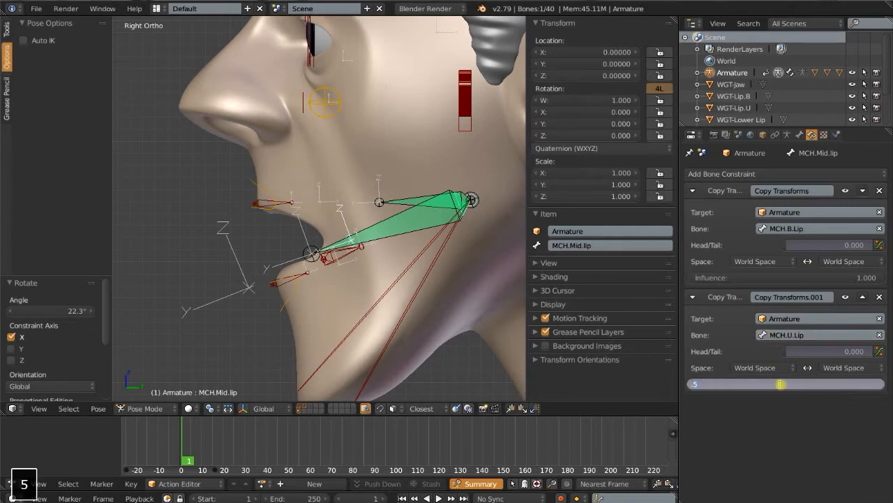
key("Return")
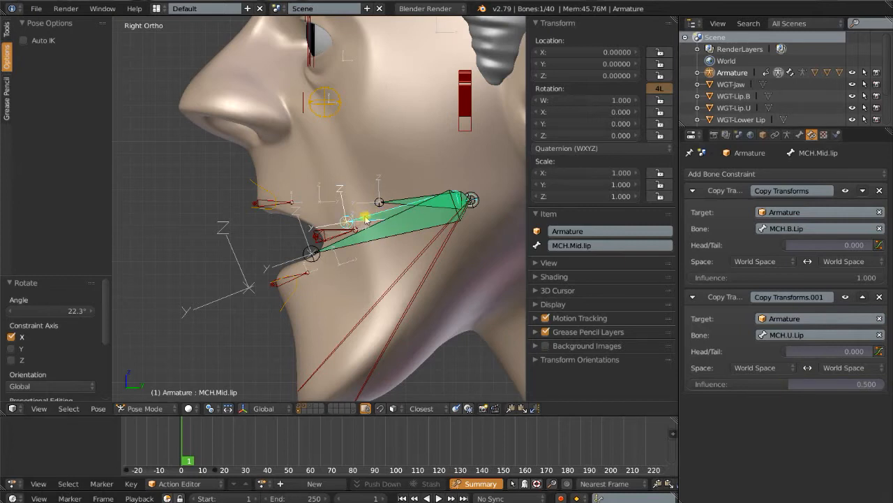
right_click(390, 201)
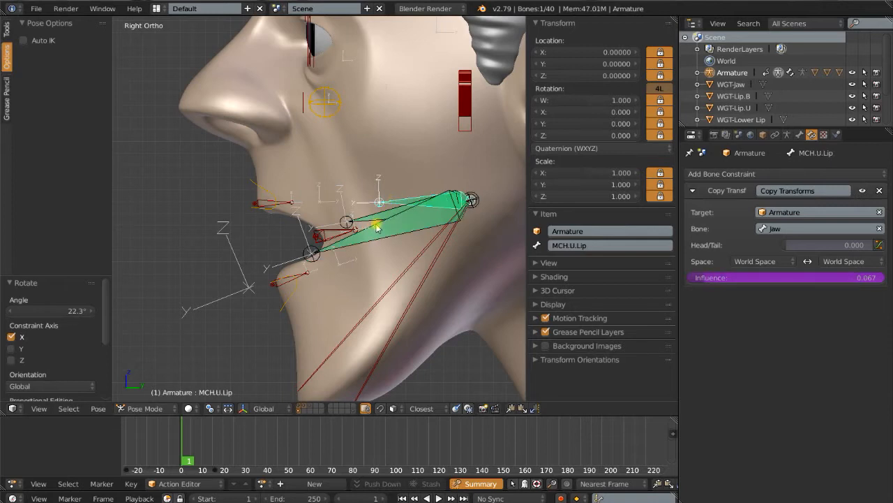
- Swing the Jaw bone in side view to test the middle lip bone, finishing with a rotation of 0.839°
right_click(403, 314)
key("r")
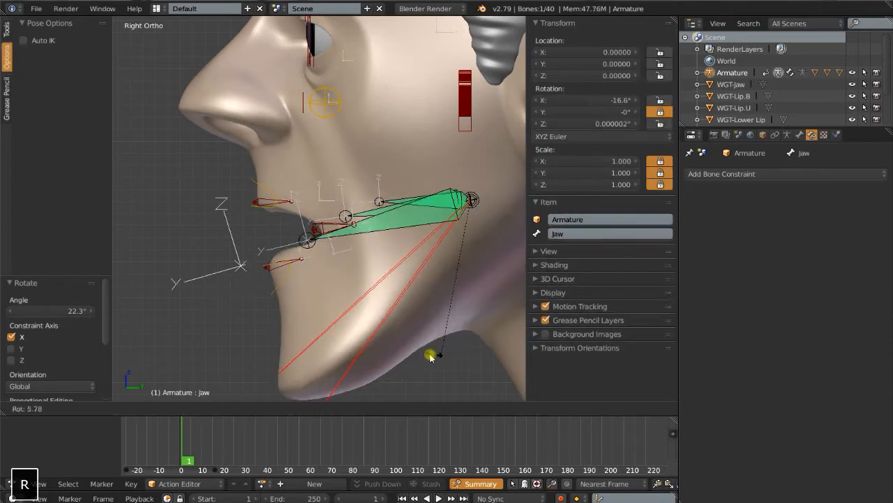
left_click(464, 342)
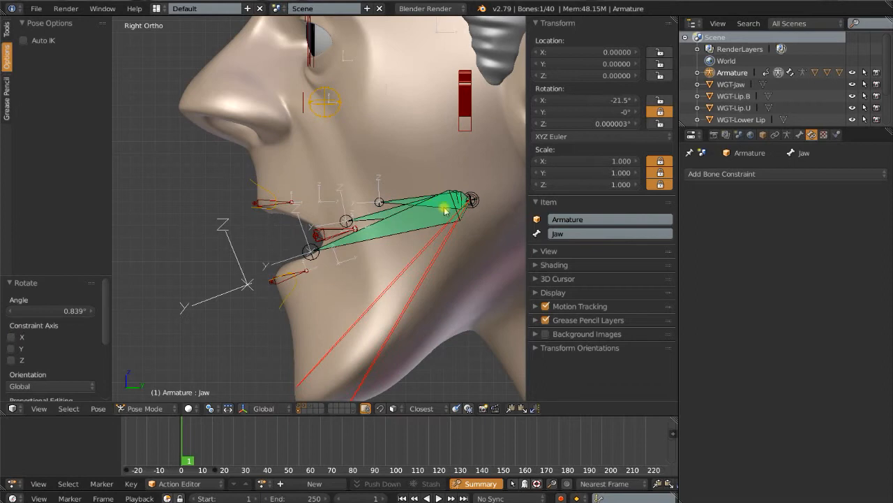
- Select the Face Options bone and raise its Lip Seal property to 0.410
scroll(474, 167, "down", 3)
right_click(403, 150)
middle_click_drag(403, 150, 464, 231)
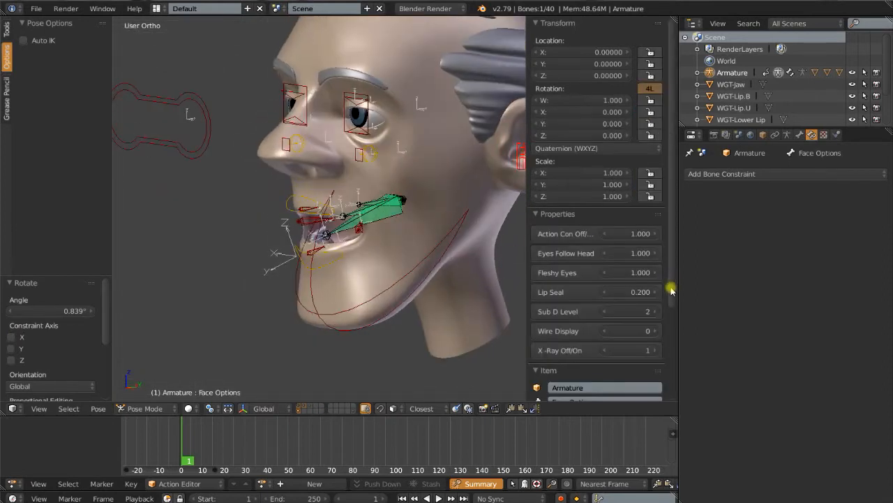
left_click_drag(628, 292, 652, 292)
scroll(421, 255, "up", 4)
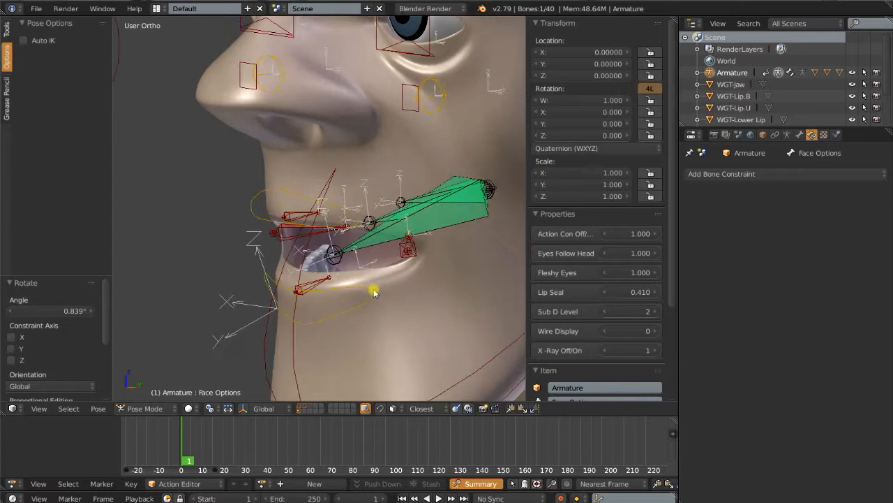
- Compare the Mouth Corner bones with MCH.Mid.lip up close by selecting them in turn and viewing their constraints
middle_click_drag(349, 291, 381, 284)
right_click(429, 249)
right_click(371, 220)
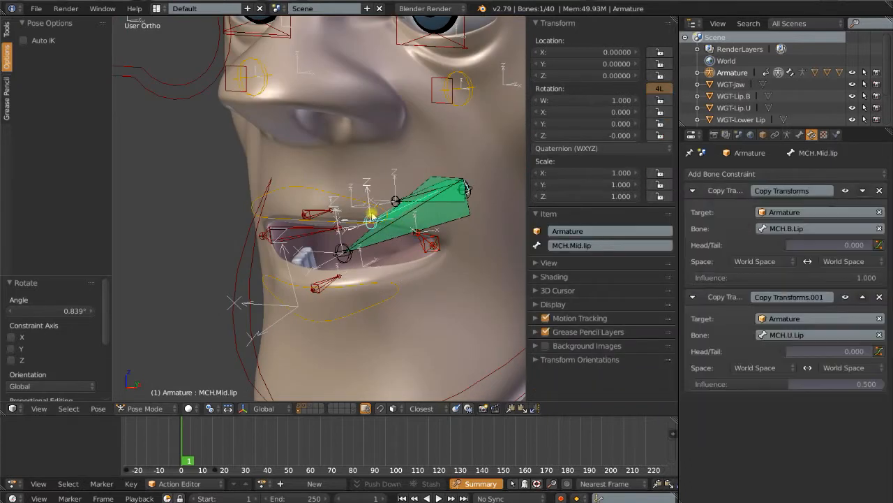
right_click(425, 243)
right_click(371, 220)
right_click(255, 235)
right_click(270, 233)
right_click(428, 243)
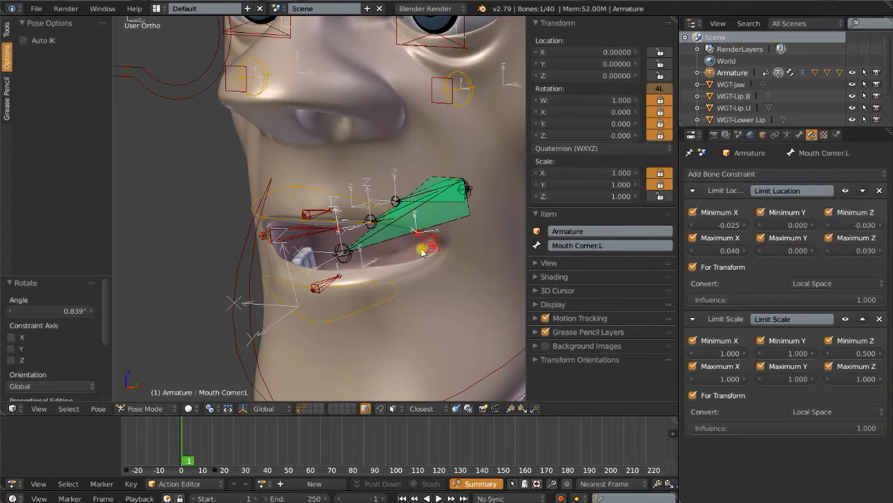
right_click(370, 222)
right_click(434, 243)
right_click(371, 220)
- Open the mouth by trackball-rotating the Jaw bone 14.3° and -0.573°
scroll(340, 312, "down", 4)
right_click(332, 296)
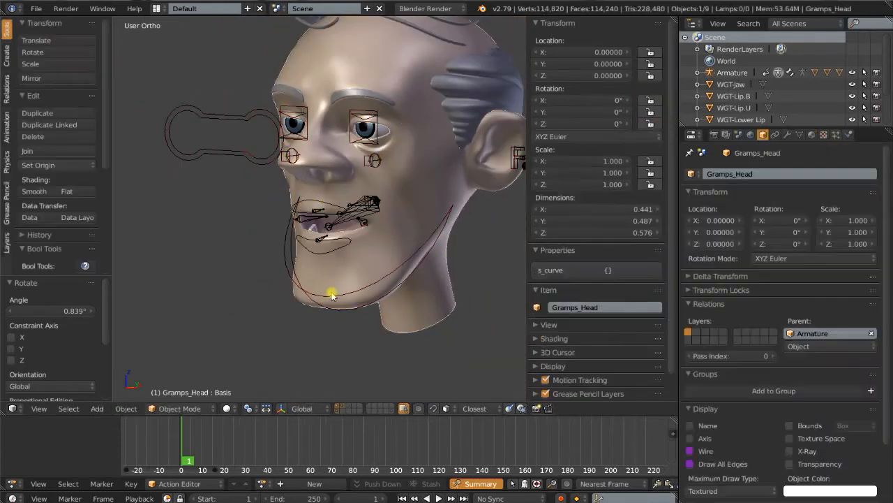
middle_click_drag(328, 295, 363, 295)
key("r")
key("r")
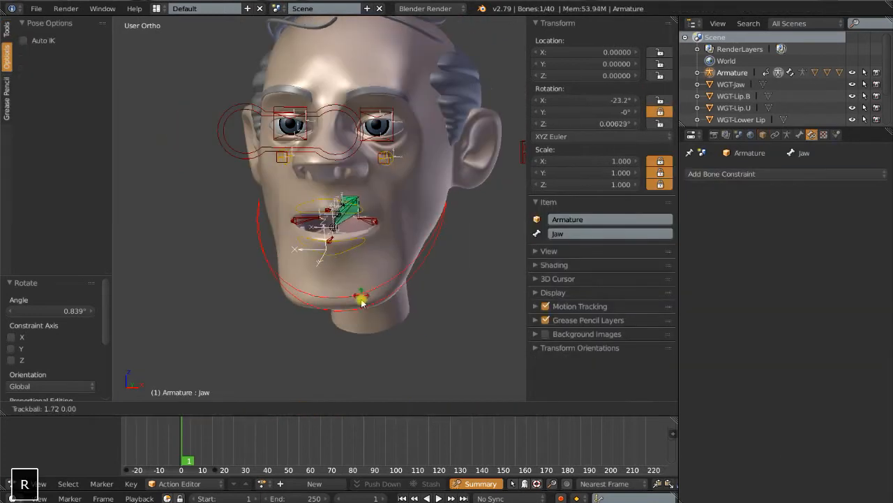
left_click(335, 220)
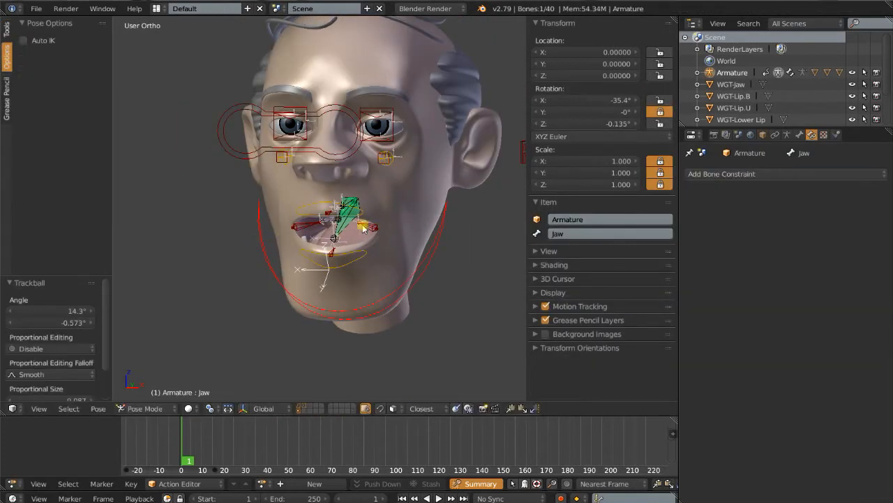
- Close the mouth by trackball-rotating the Jaw bone -27.5° and -1.72°
key("r")
key("r")
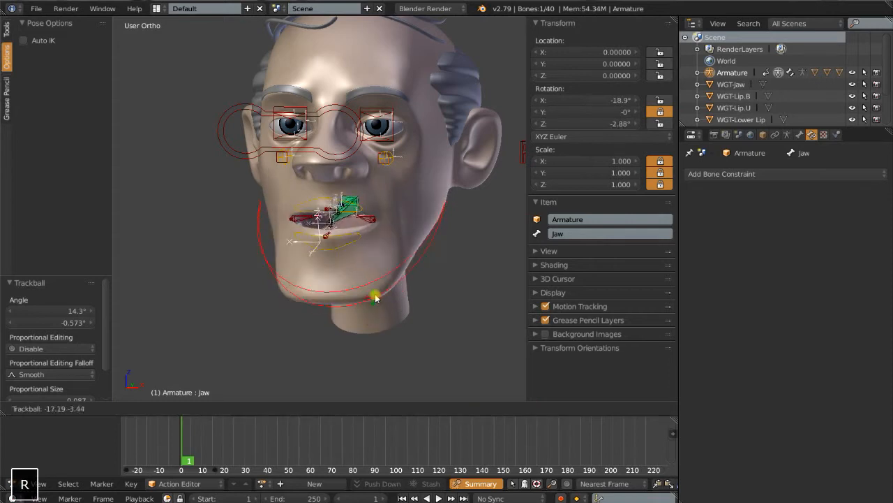
left_click(374, 299)
scroll(375, 299, "up", 2)
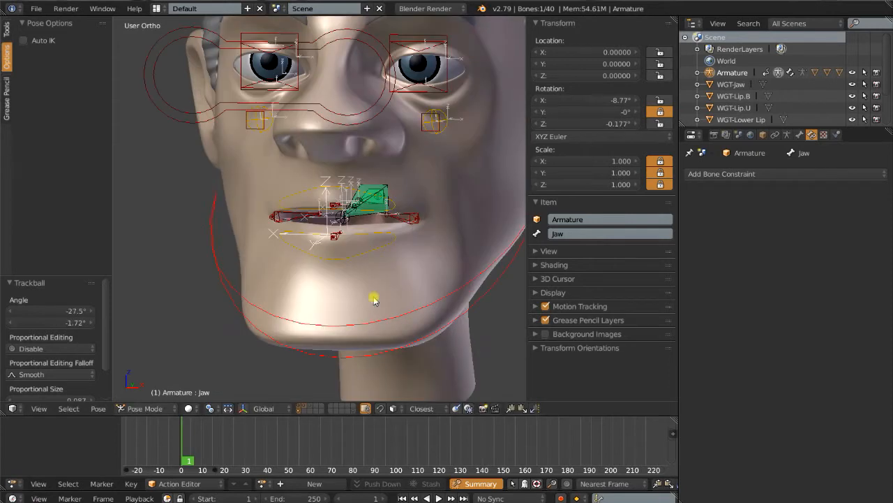
- Select all visible bones of the face rig and reset their pose transforms, including scale
right_click(412, 220)
key("a")
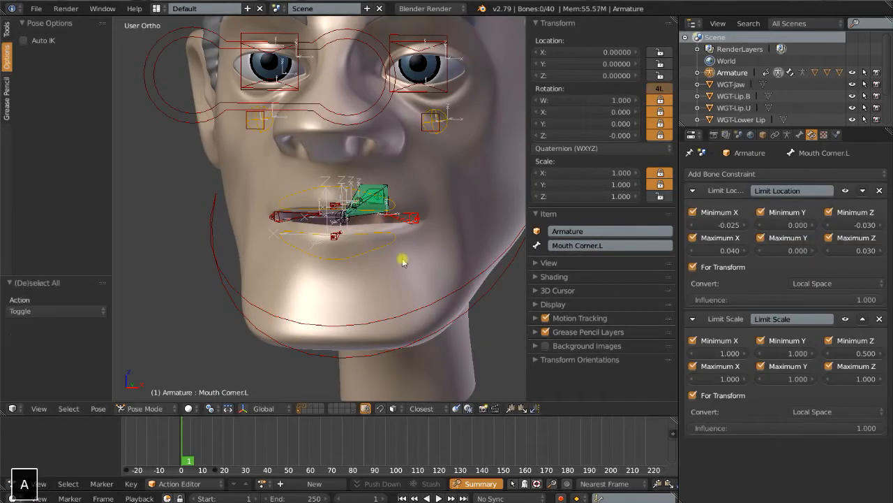
key("alt+t")
key("alt+s")
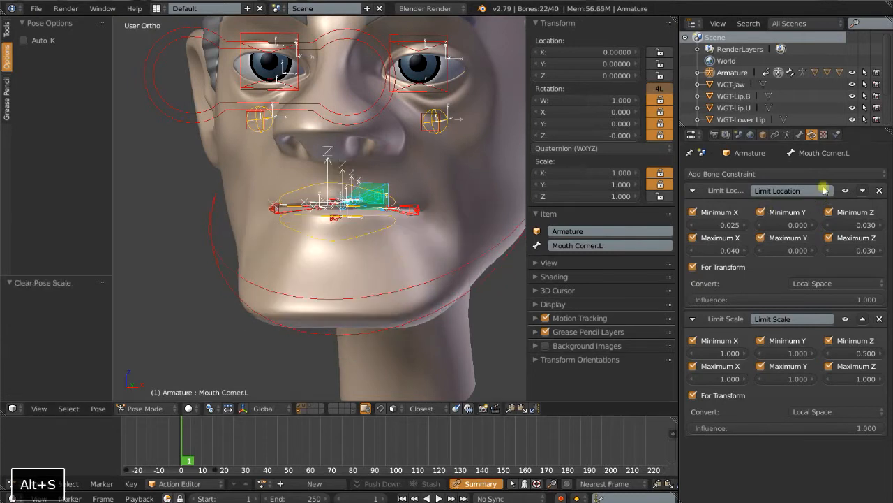
- Hide the armature's third bone layer in both the first and second rows, and view the face from the front
left_click(786, 134)
left_click(714, 178, "shift")
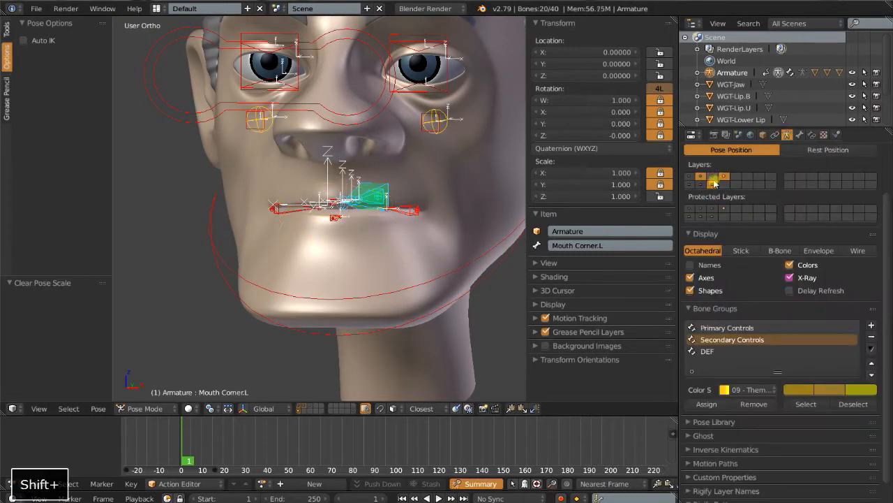
left_click(712, 184, "shift")
scroll(346, 206, "down", 4)
middle_click_drag(341, 220, 349, 279)
key("KP_1")
scroll(365, 225, "up", 4)
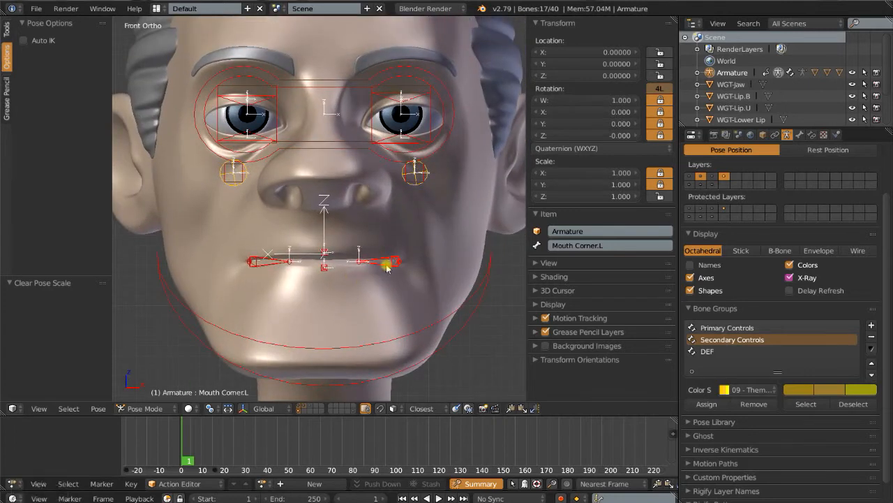
- Select the Mouth Corner.L bone and view the mouth from an angle
right_click(440, 255)
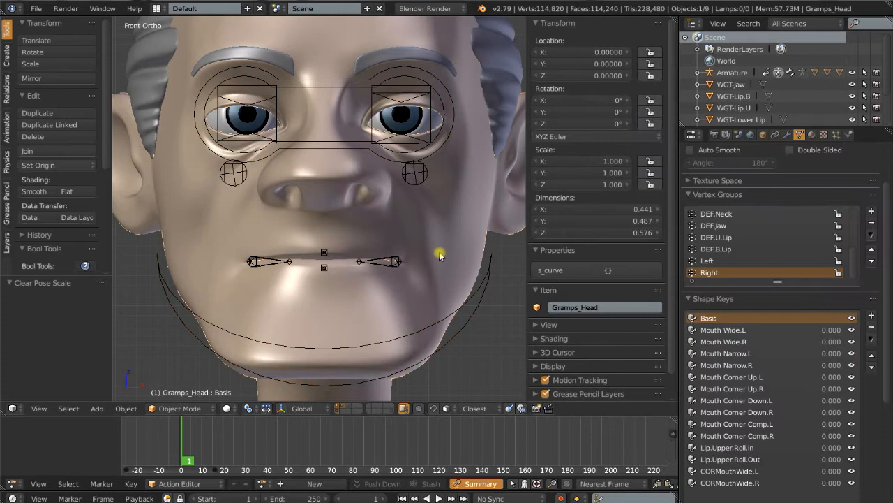
right_click(395, 261)
middle_click_drag(371, 269, 388, 295)
key("g")
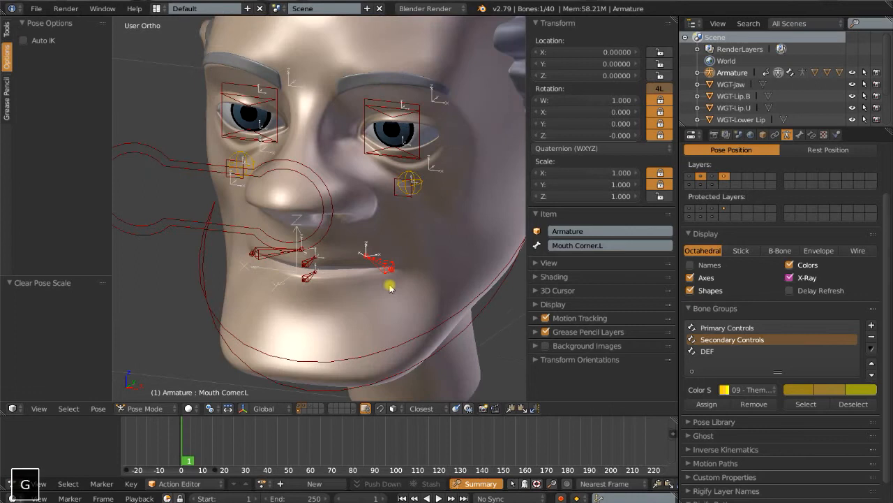
key("x")
key("x")
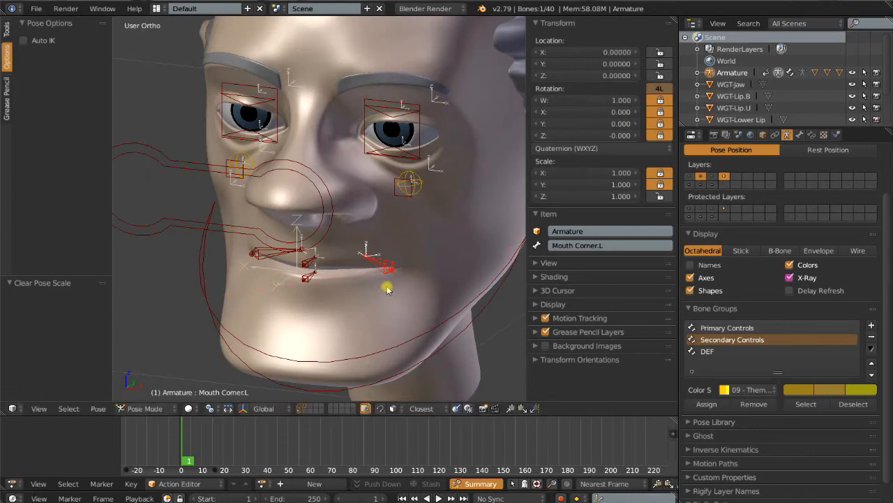
right_click(385, 289)
- Move the Mouth Corner.L bone about 0.035 outward along its local X axis
middle_click_drag(384, 289, 369, 293)
scroll(370, 294, "up", 1)
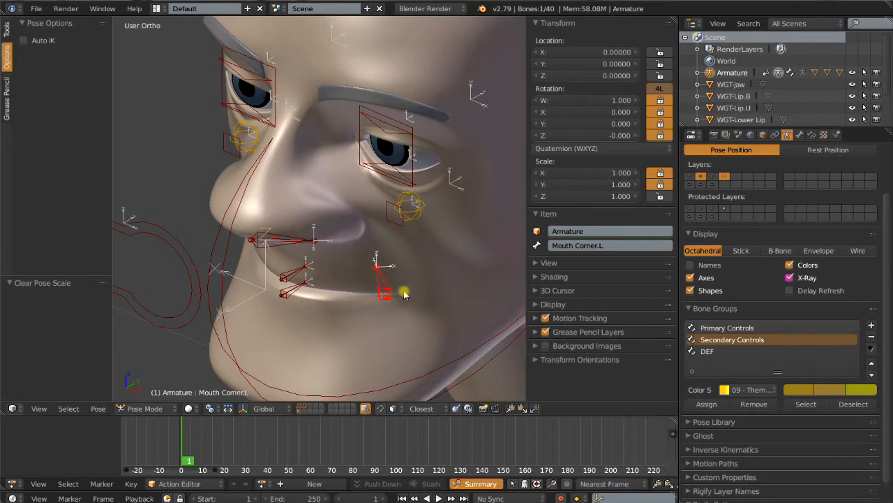
key("g")
key("x")
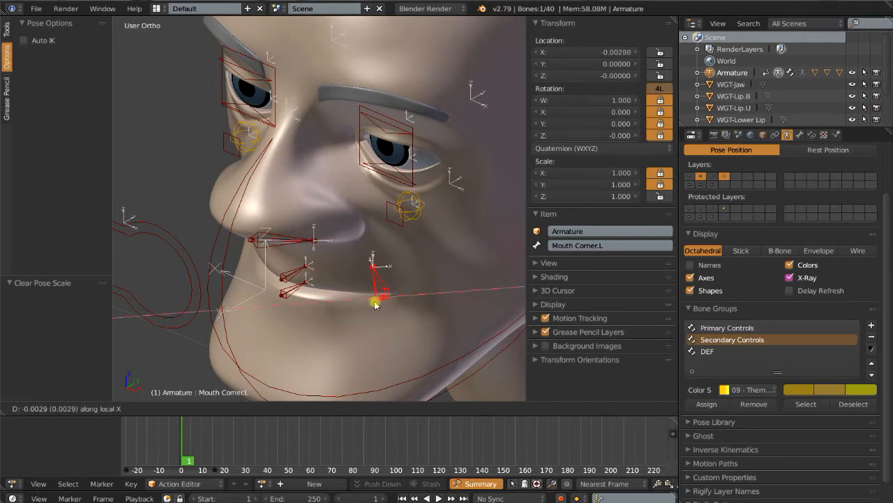
mouse_move(430, 301)
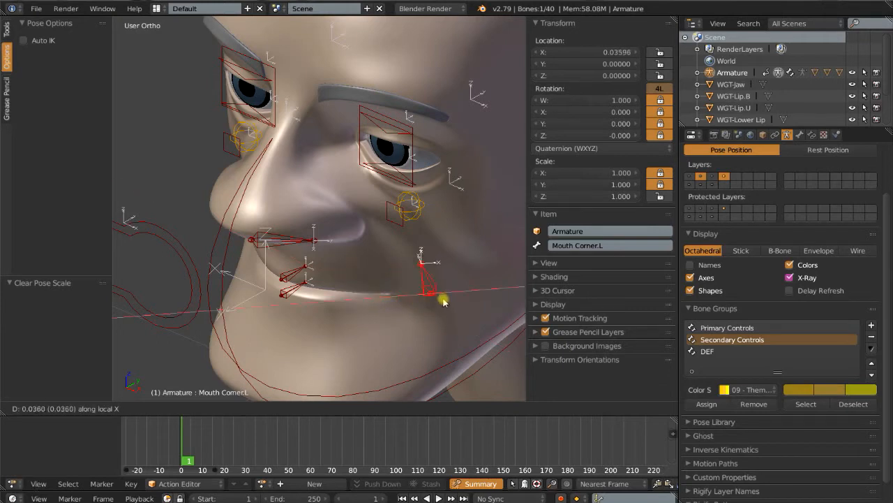
- On the head mesh, set the value of the Mouth Wide.L shape key to 1.000
right_click(441, 273)
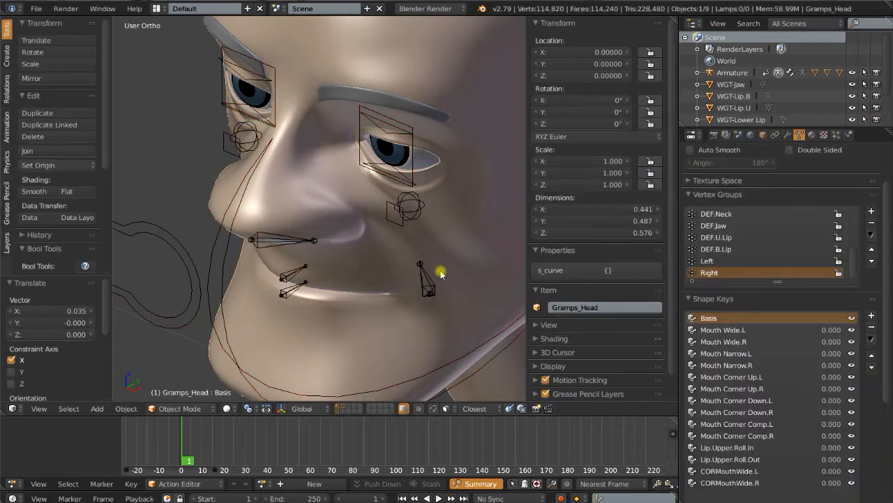
left_click(733, 333)
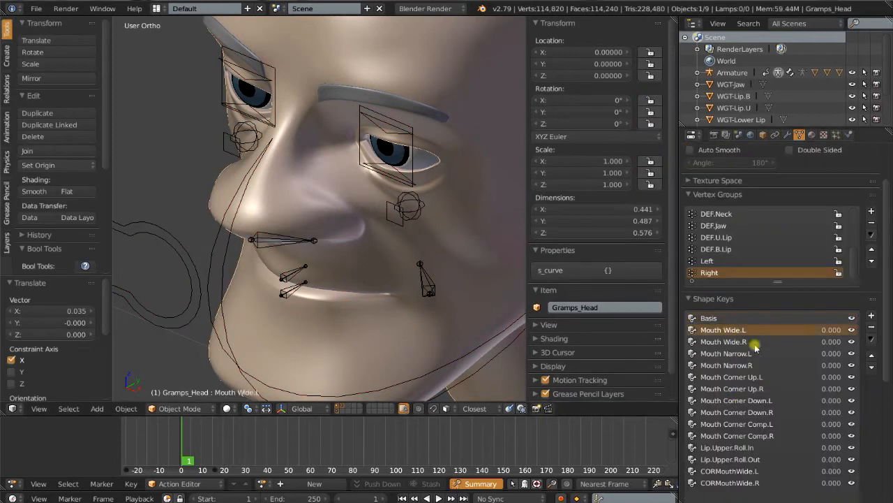
scroll(751, 370, "down", 4)
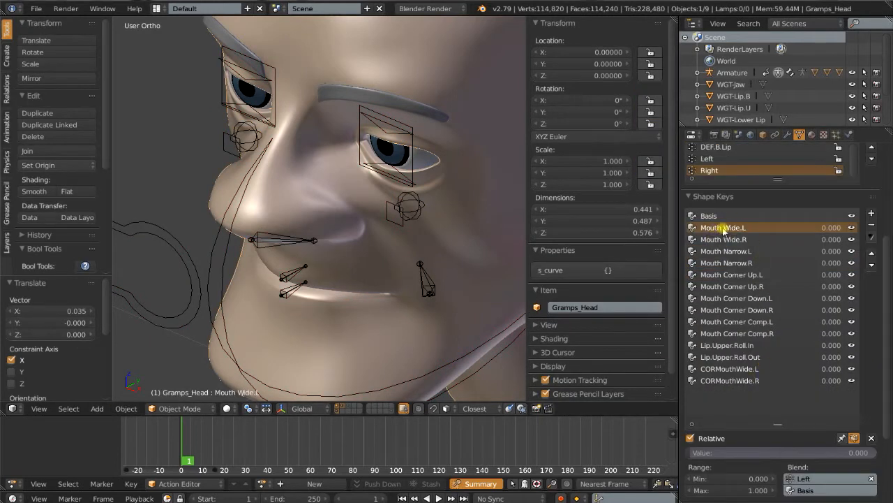
left_click_drag(726, 452, 858, 452)
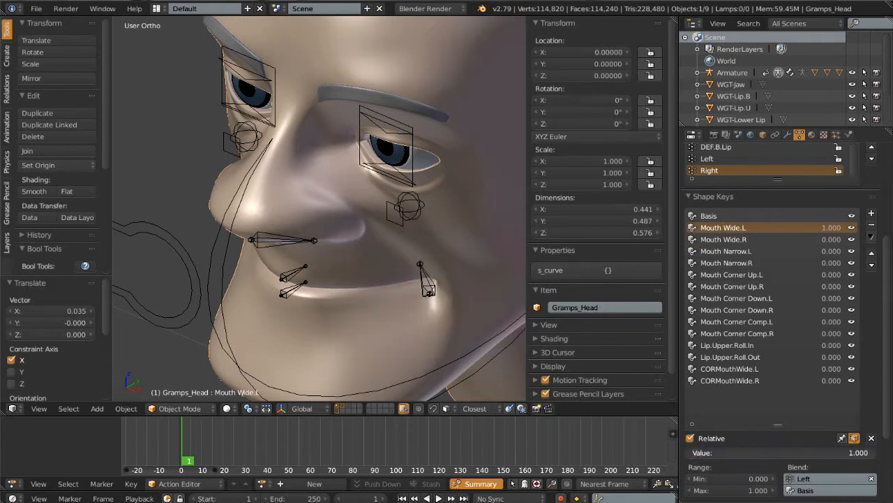
- Move the Mouth Corner.L bone further outward along its local X axis to an X location of 0.04
right_click(431, 291)
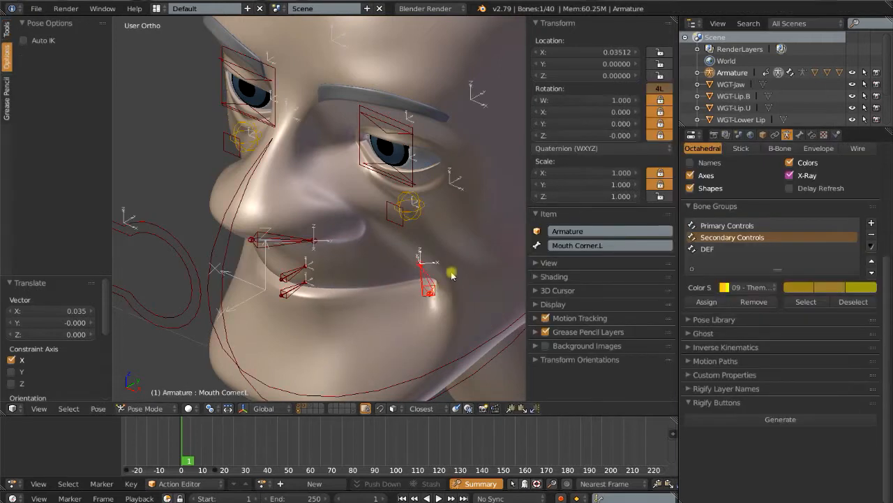
key("g")
key("x")
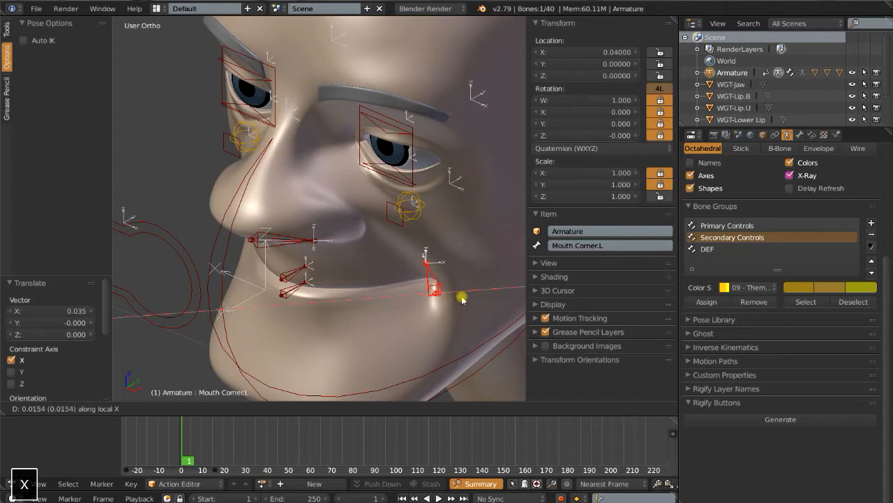
left_click(462, 299)
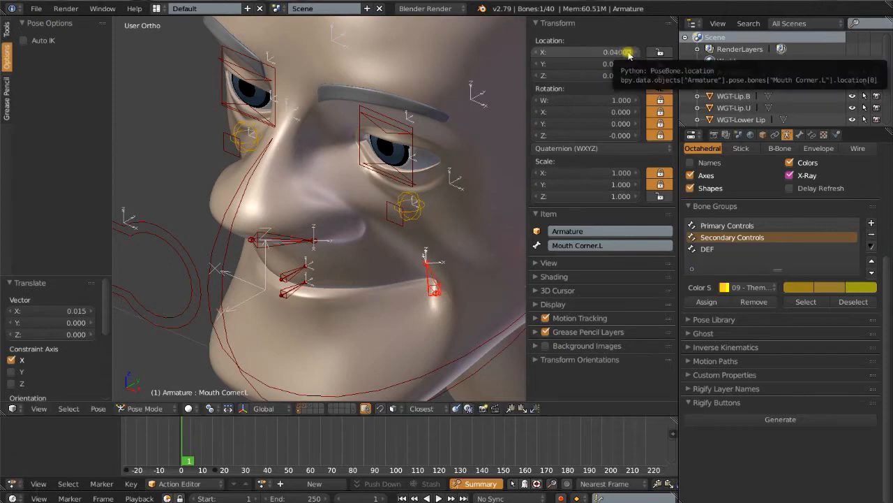
- Check the widened mouth corner from the front, side and an angle, and clear the Mouth Corner.L bone's location
key("KP_1")
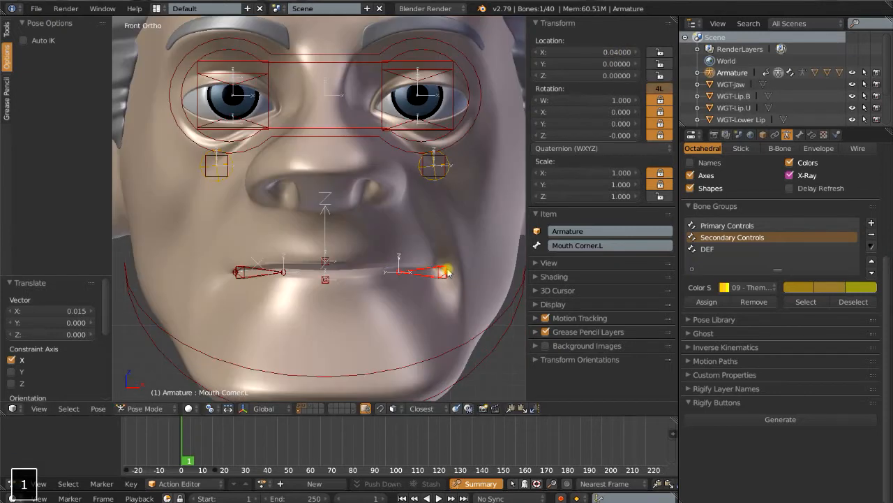
key("KP_3")
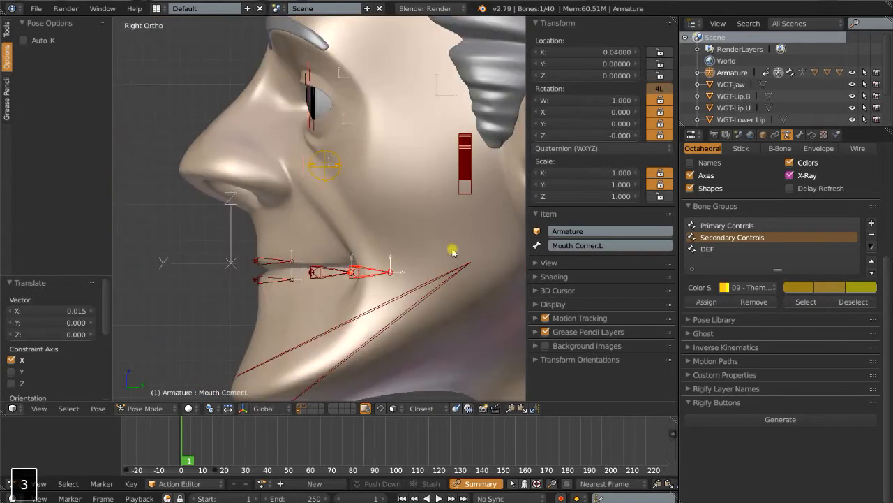
middle_click_drag(328, 279, 412, 292)
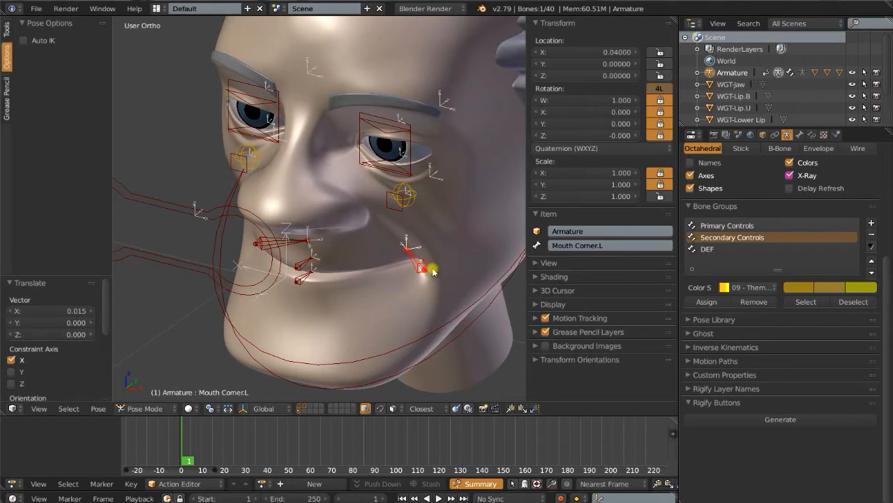
key("alt+g")
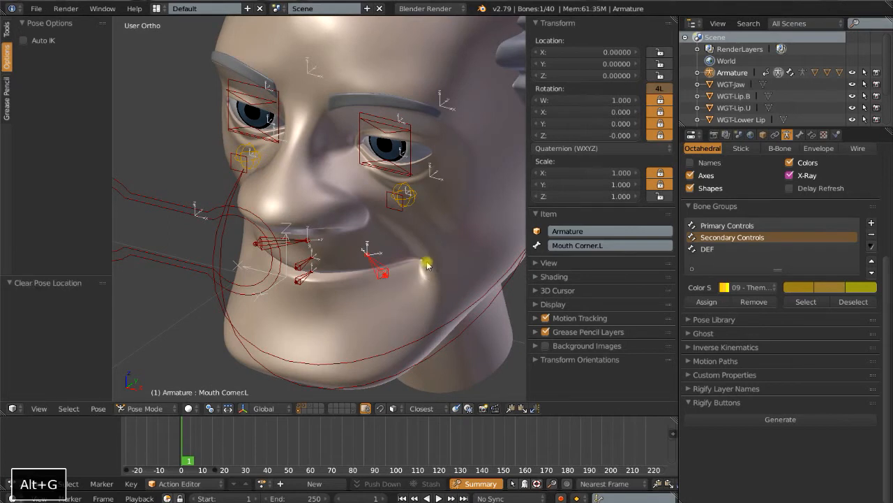
- Clear the head mesh's shape key values, and compare the Mouth Corner.L bone's location with the Mouth Wide.L value
right_click(429, 262)
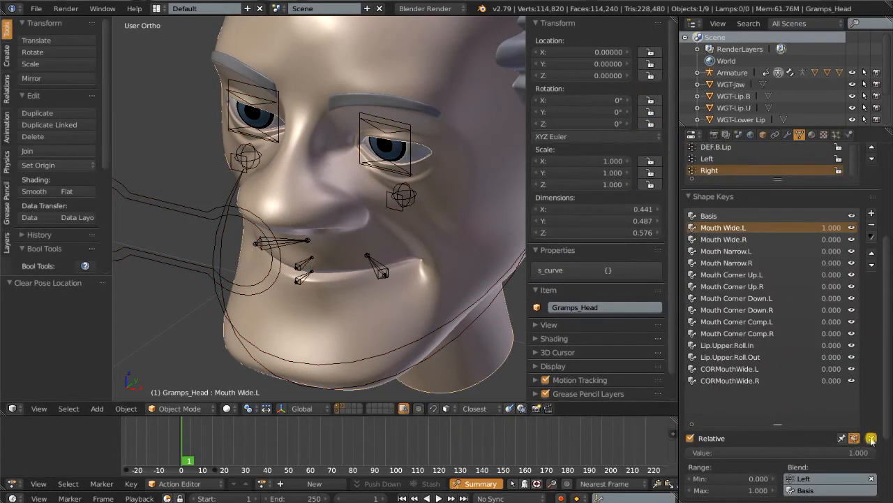
scroll(366, 319, "up", 2)
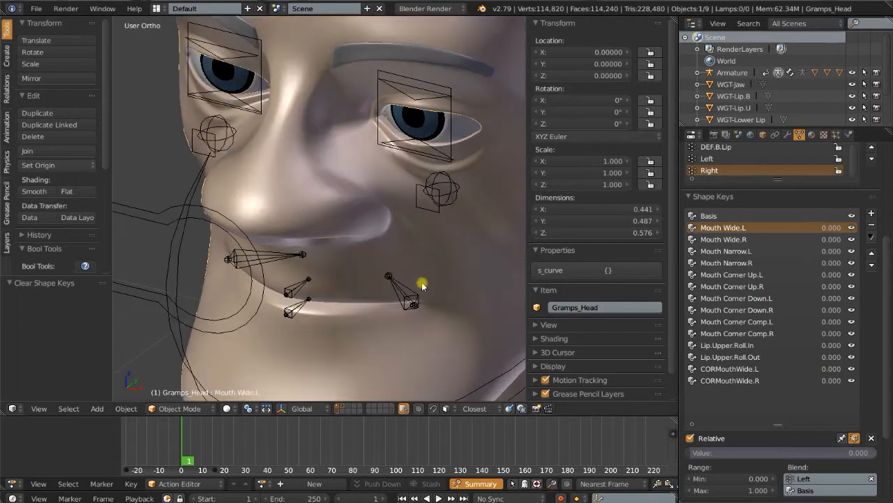
right_click(410, 296)
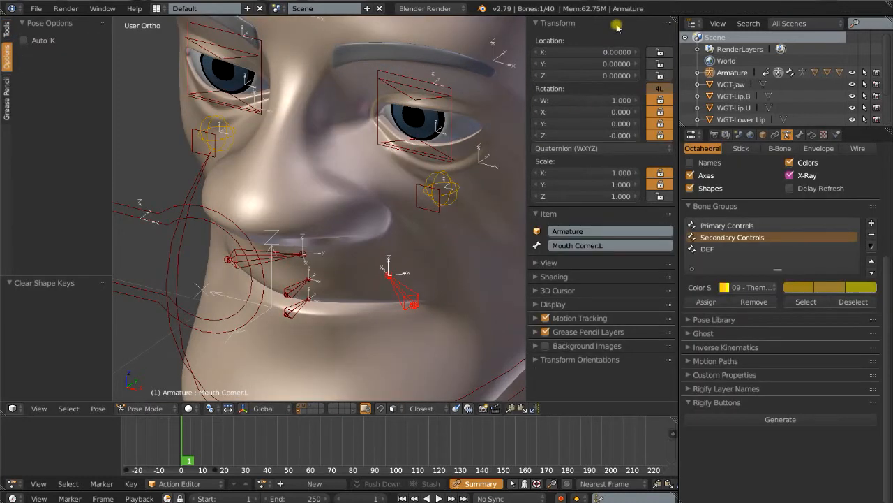
right_click(464, 286)
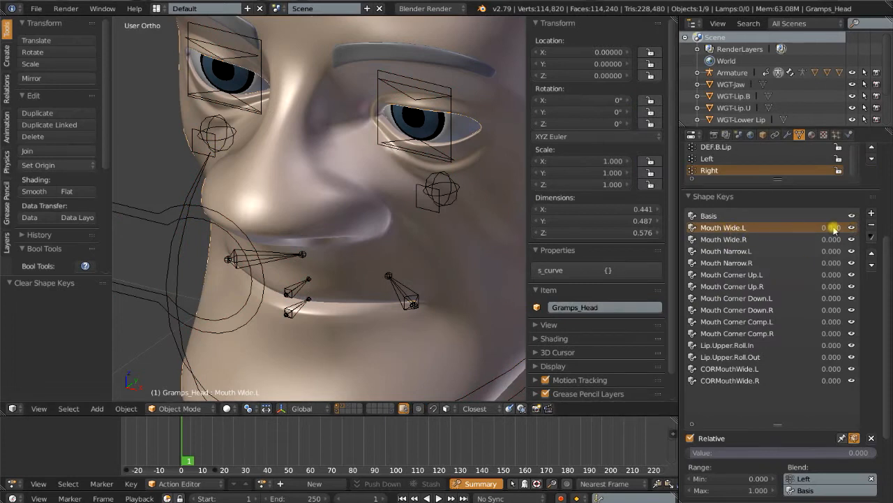
- Move the Mouth Corner.L bone outward along its local X axis to an X location of 0.04
right_click(410, 302)
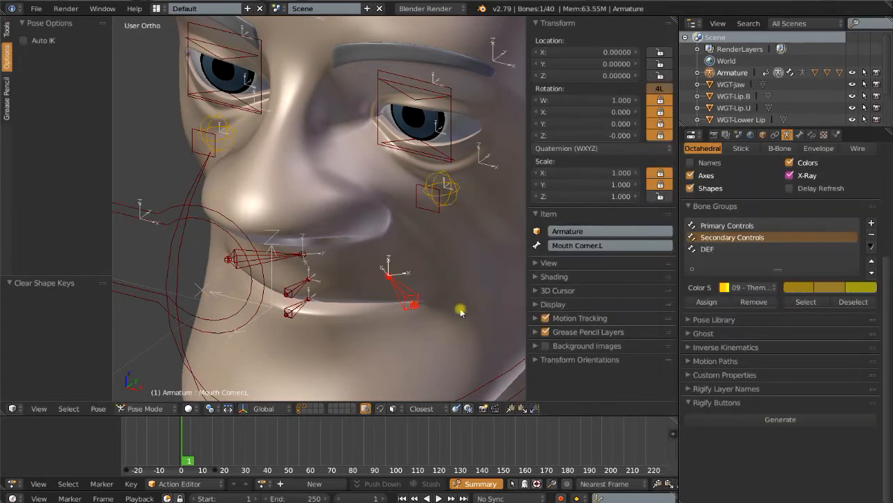
key("g")
key("x")
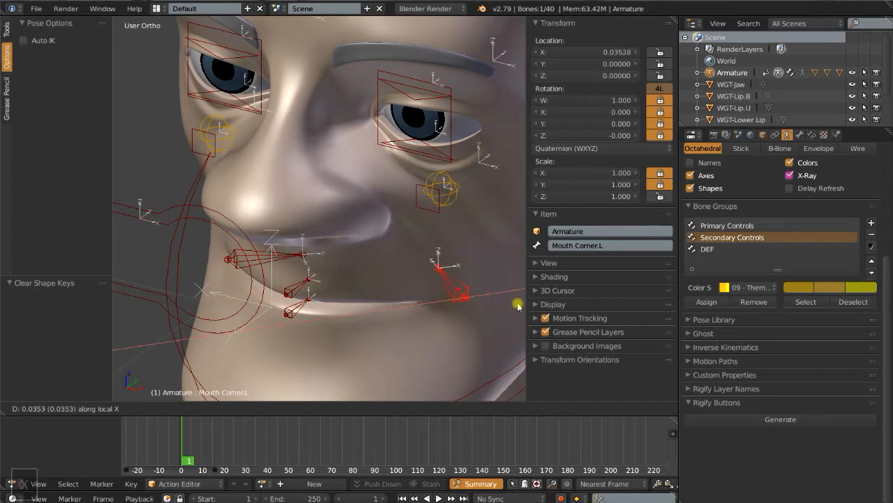
left_click(389, 285)
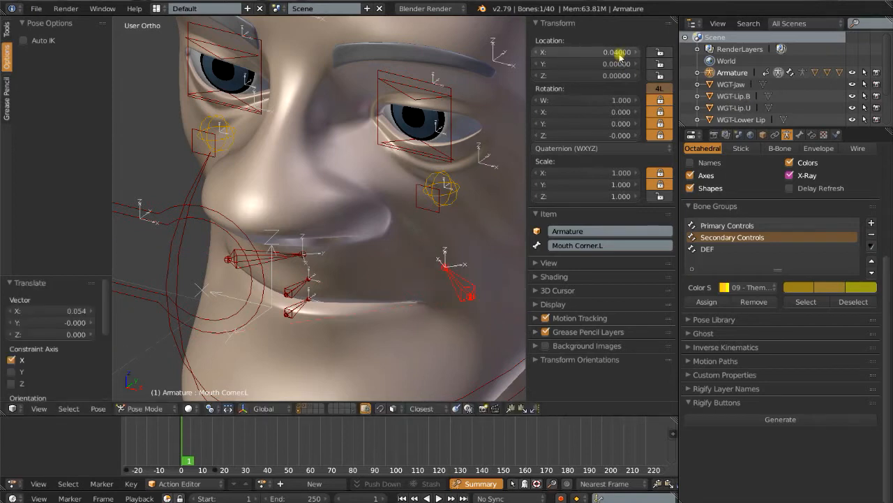
- Set the head mesh's Mouth Wide.L shape key to 1.000 and check the widened mouth corner from the front
right_click(486, 244)
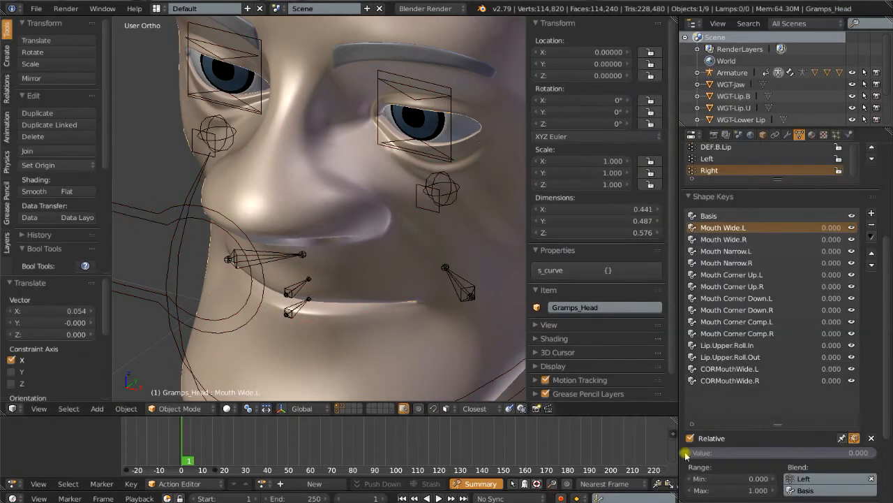
left_click_drag(695, 453, 873, 452)
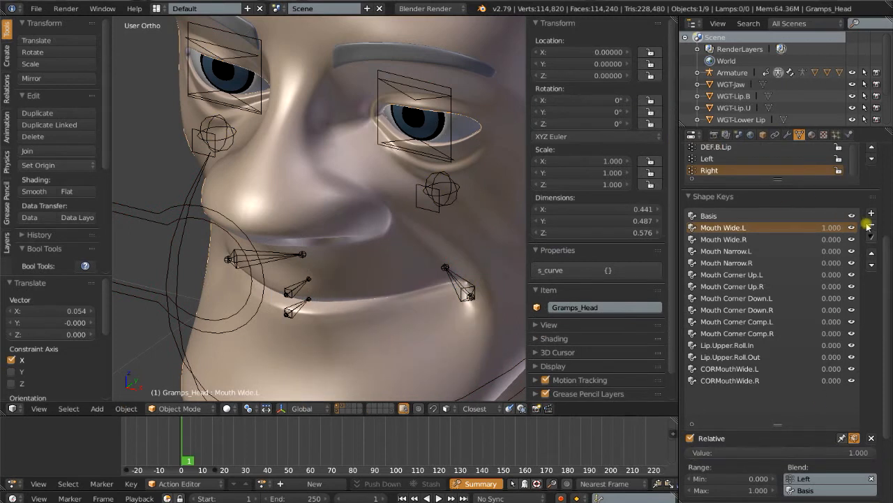
scroll(334, 290, "down", 4)
middle_click_drag(333, 290, 397, 286)
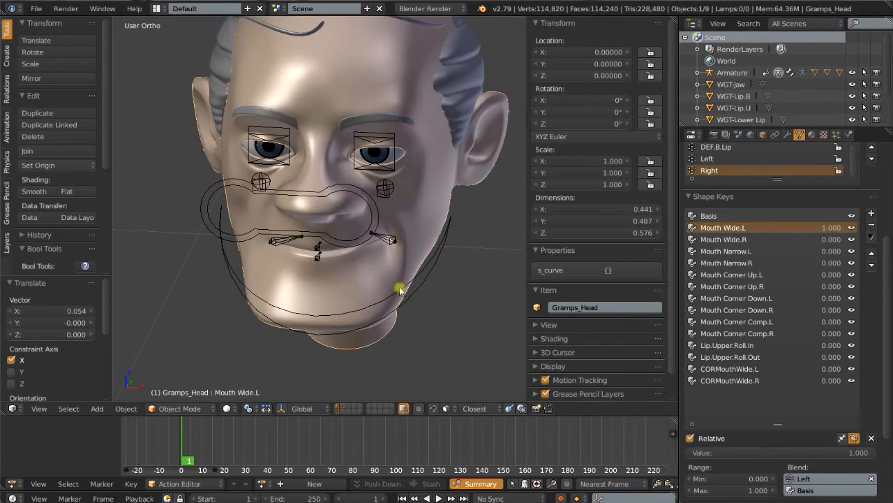
- Add a driver to the value of the Mouth Wide.L shape key
right_click(793, 453)
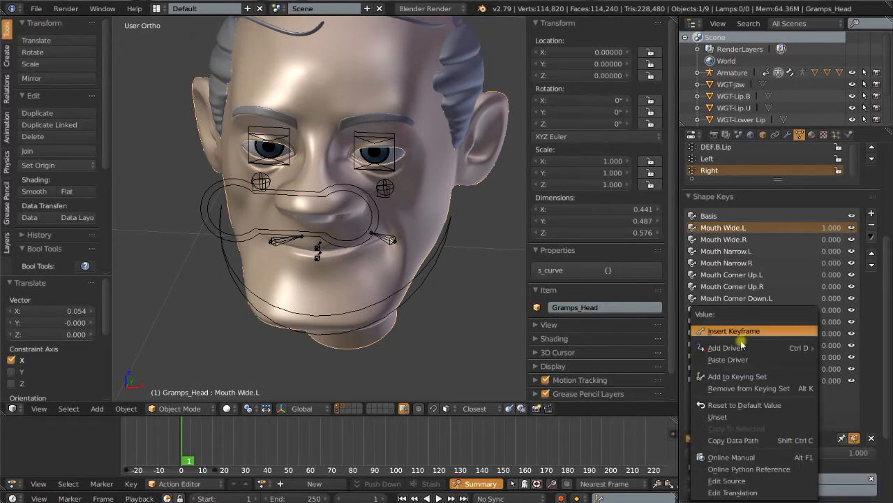
mouse_move(768, 348)
left_click(621, 360)
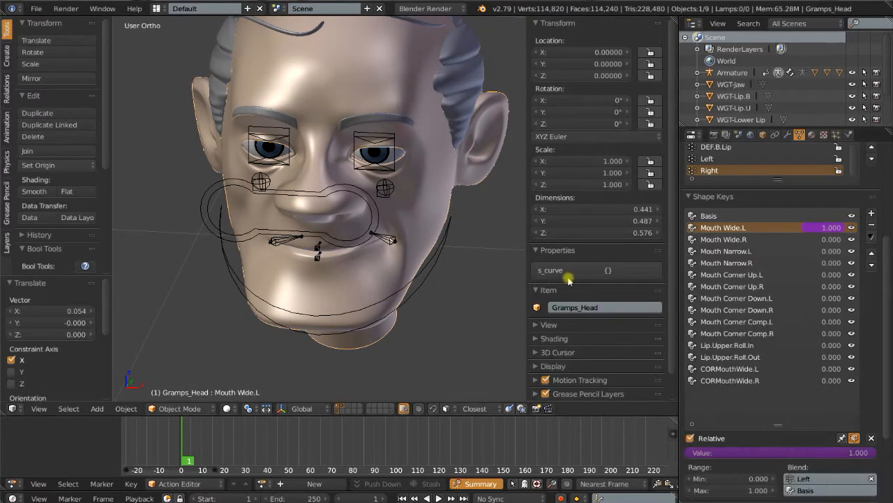
- Copy the name of the Mouth Corner.L bone and switch to the Drivers screen layout
right_click(386, 241)
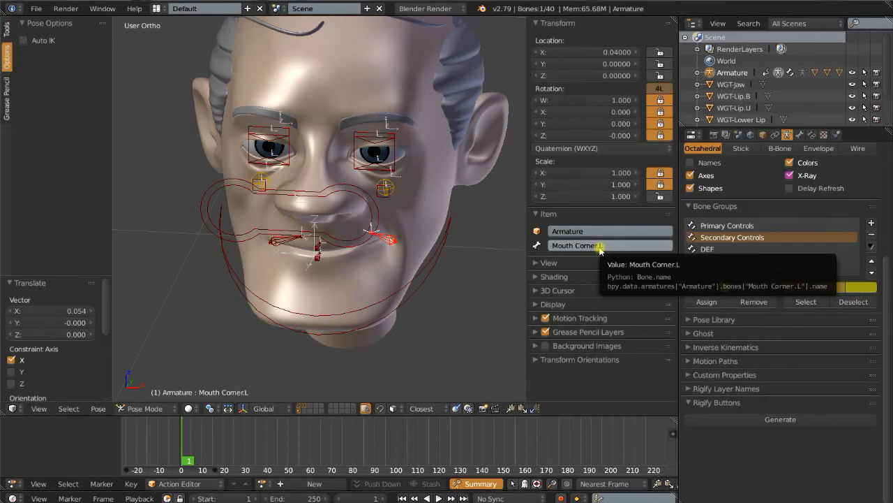
key("ctrl+c")
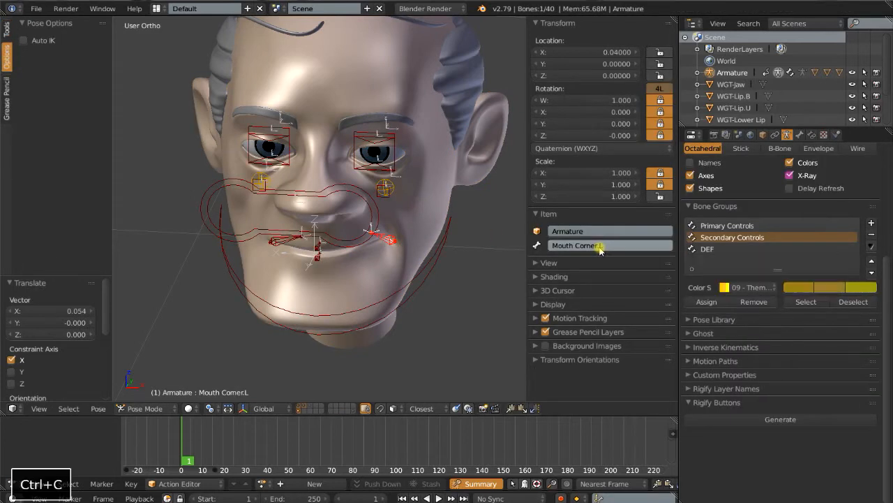
left_click(158, 8)
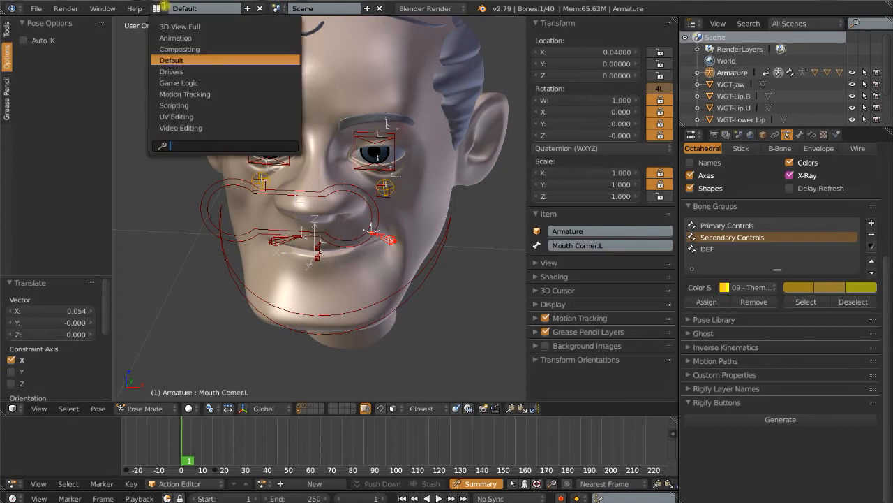
left_click(171, 71)
middle_click_drag(443, 191, 503, 235)
scroll(503, 235, "up", 2)
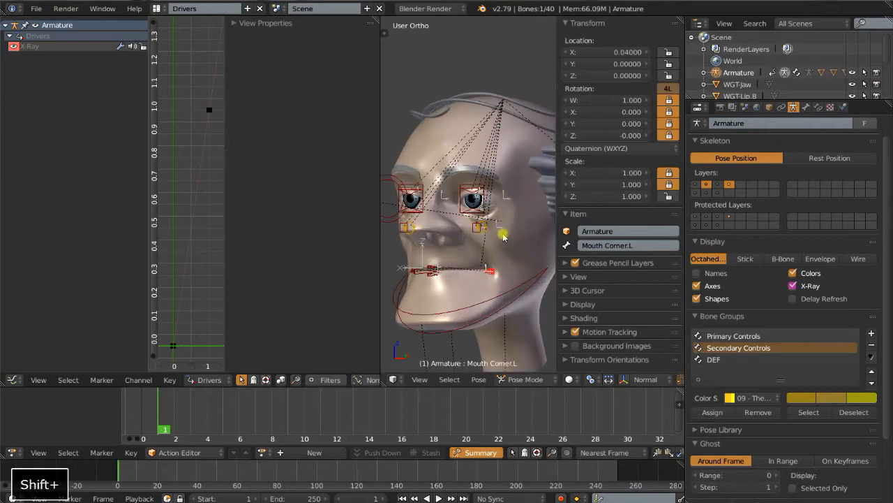
- On the head mesh, set the scripted expression of the Mouth Wide.L driver to var
right_click(428, 141)
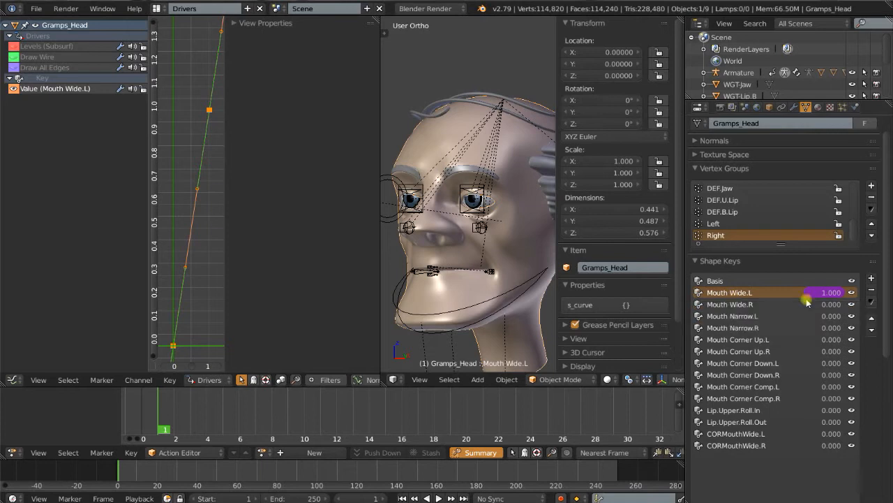
left_click(43, 91)
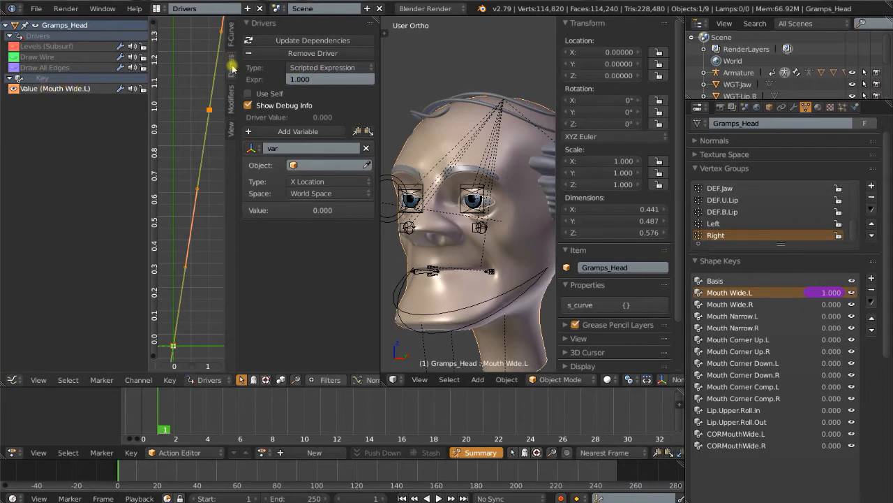
left_click(317, 80)
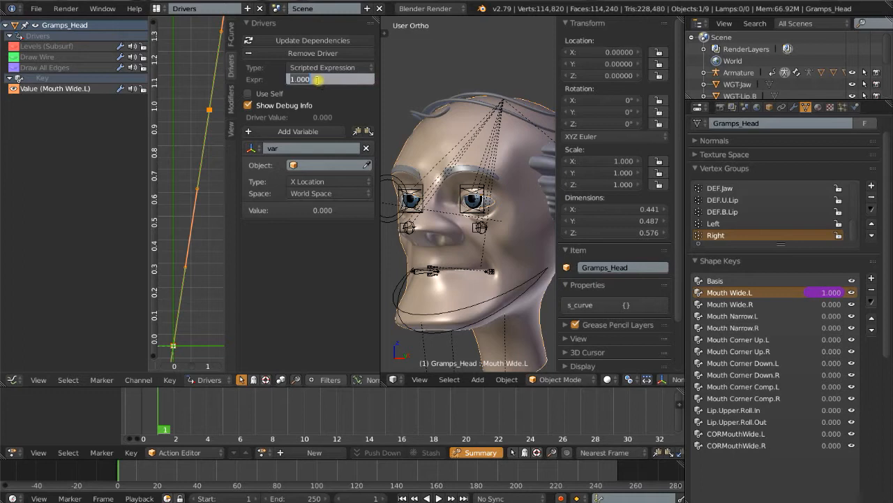
type("var")
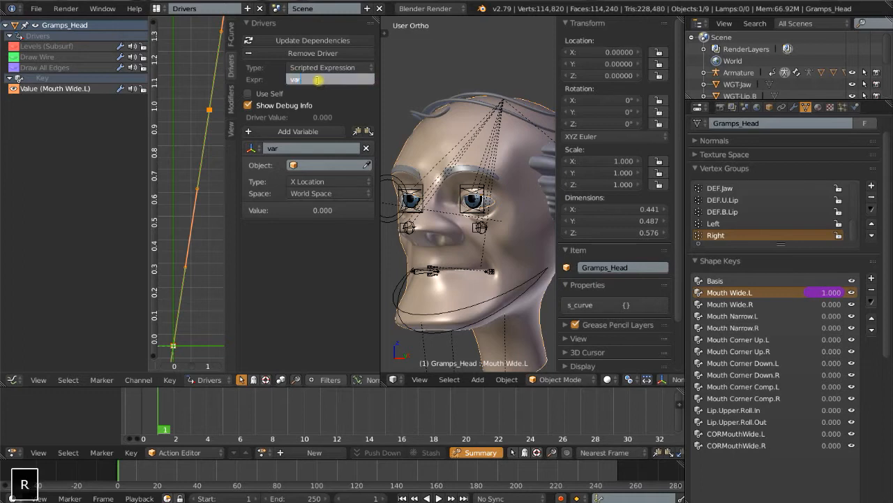
key("Return")
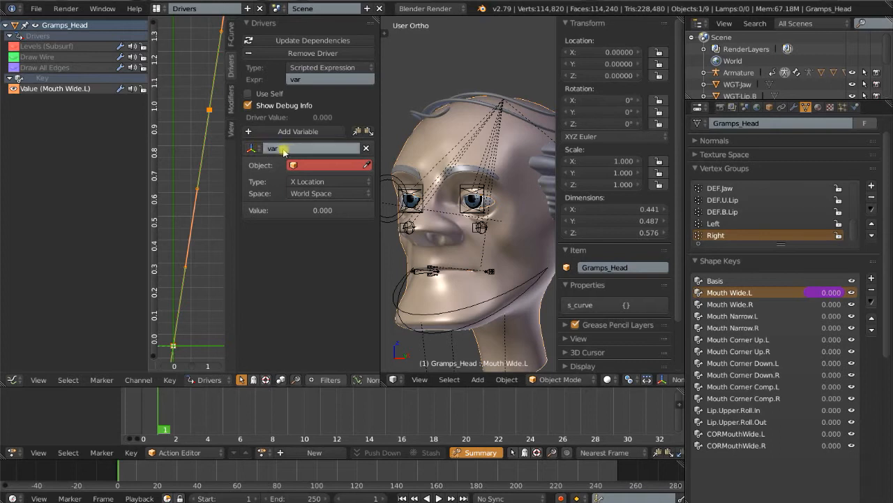
- Make the driver variable a Transform Channel targeting the Armature object and its Mouth Corner.L bone
left_click(259, 148)
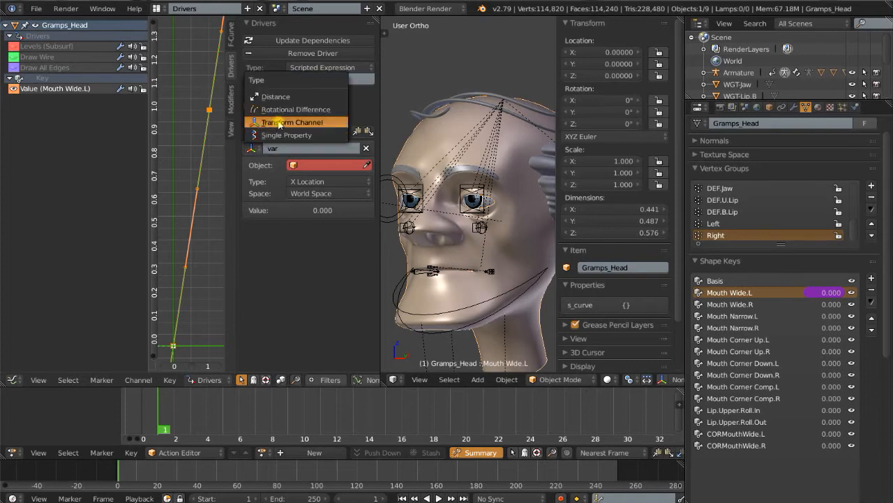
left_click(279, 123)
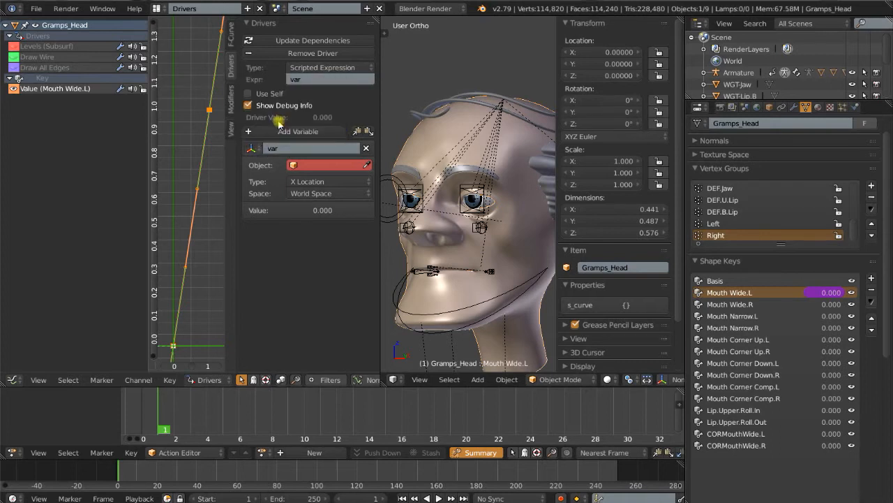
left_click(307, 165)
left_click(308, 181)
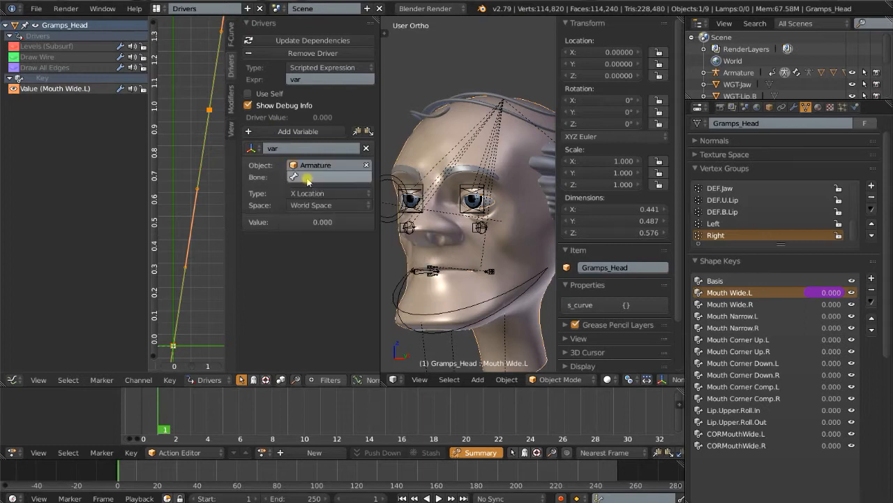
key("ctrl+v")
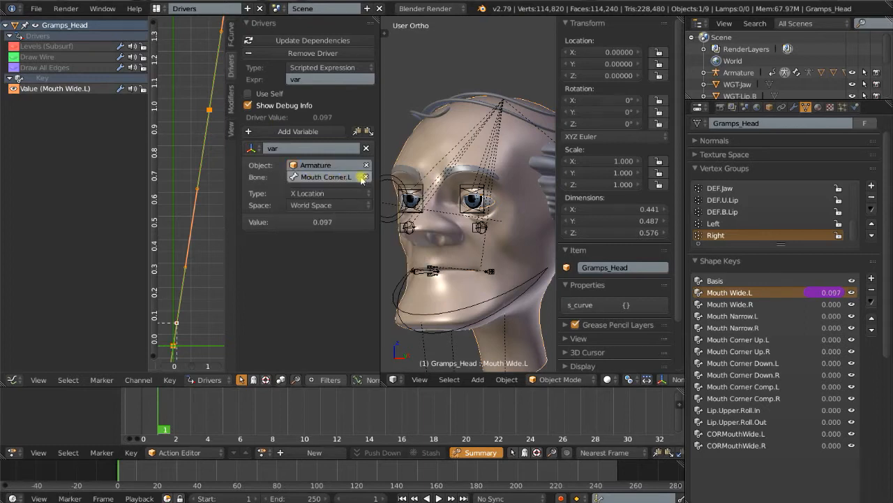
- Set the driver variable to read the bone's X Location in Local Space
left_click(325, 194)
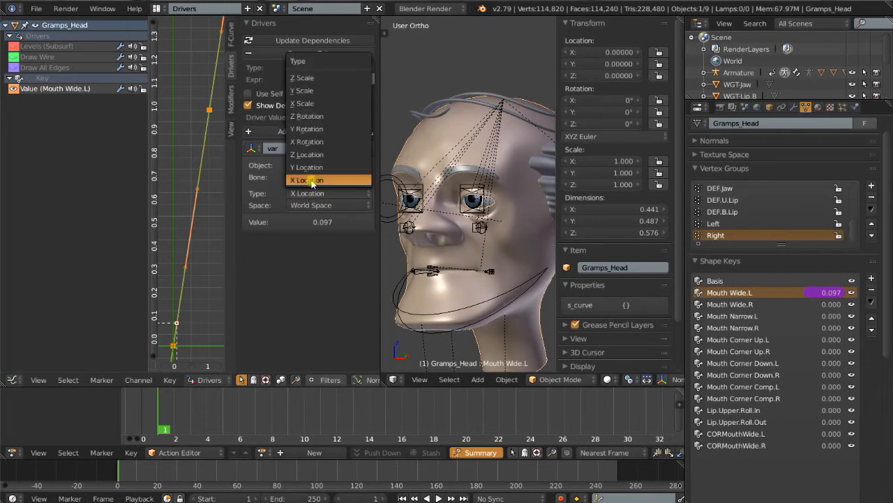
left_click(309, 179)
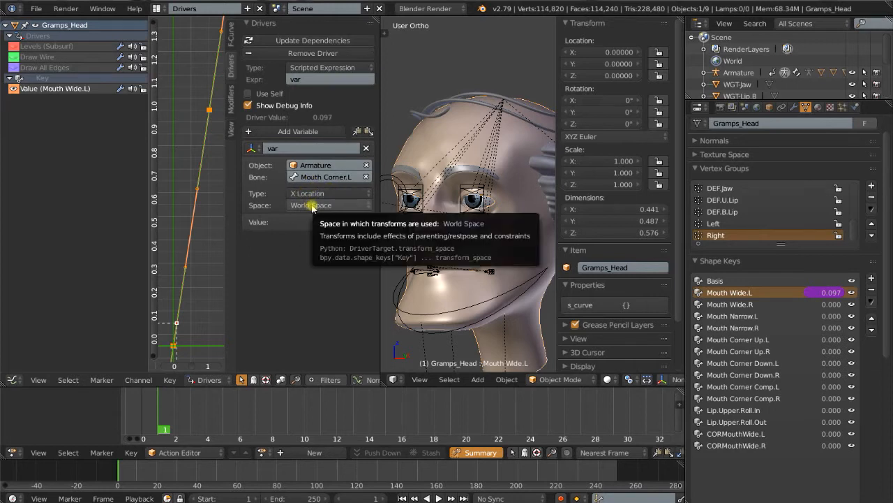
left_click(312, 206)
left_click(316, 165)
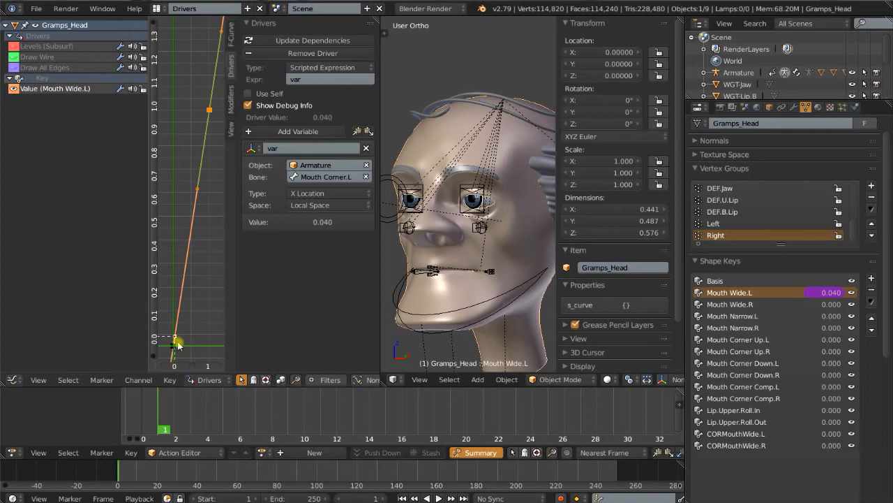
- Compare the Mouth Corner.L bone's X location with the driven value of the Mouth Wide.L shape key
right_click(444, 252)
right_click(492, 274)
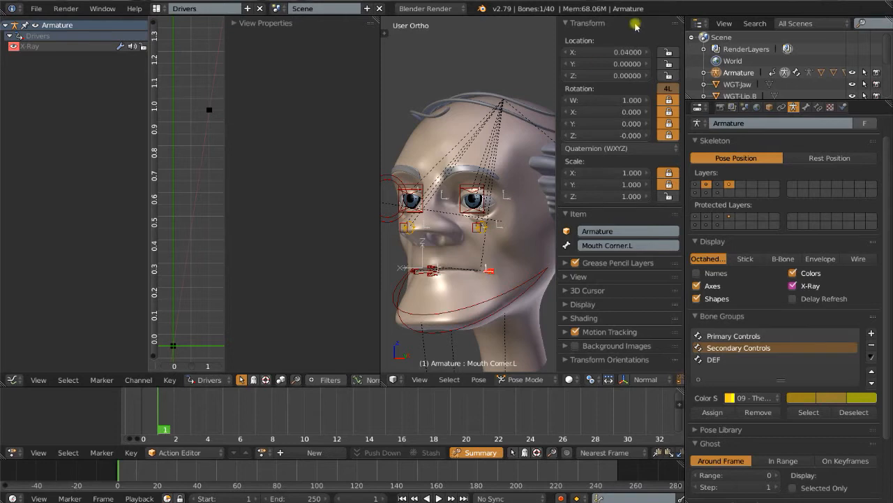
right_click(513, 241)
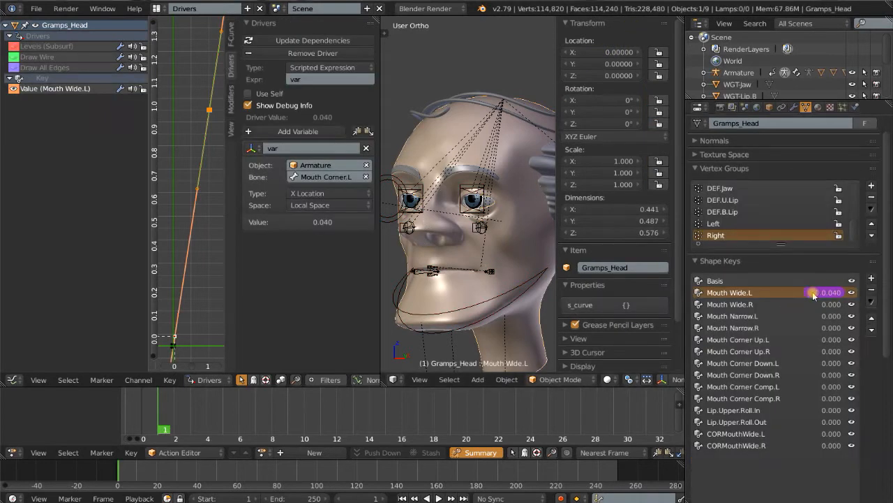
right_click(490, 272)
right_click(520, 178)
right_click(489, 272)
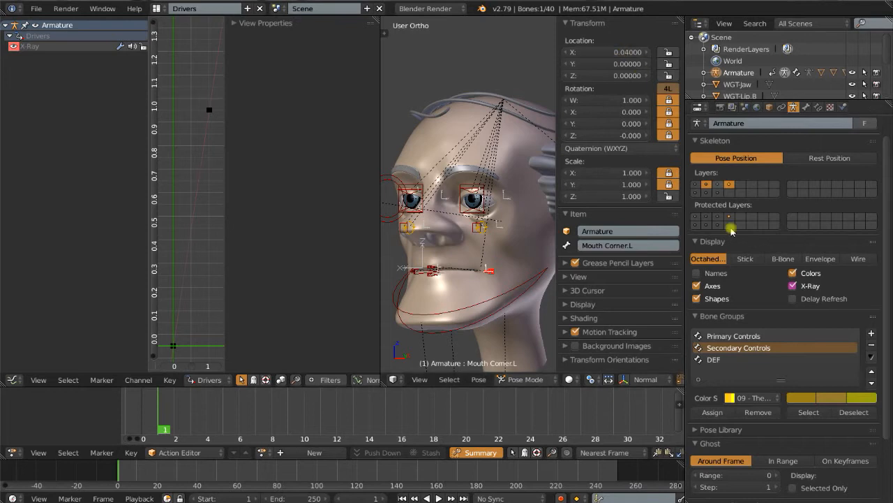
right_click(513, 146)
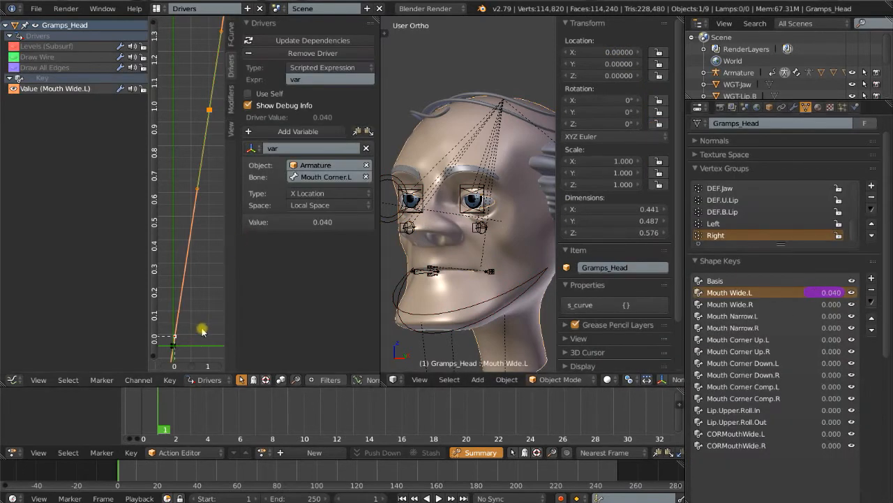
- Show the keyframe settings of the Mouth Wide.L driver curve and select the curve's upper control point
right_click(209, 110)
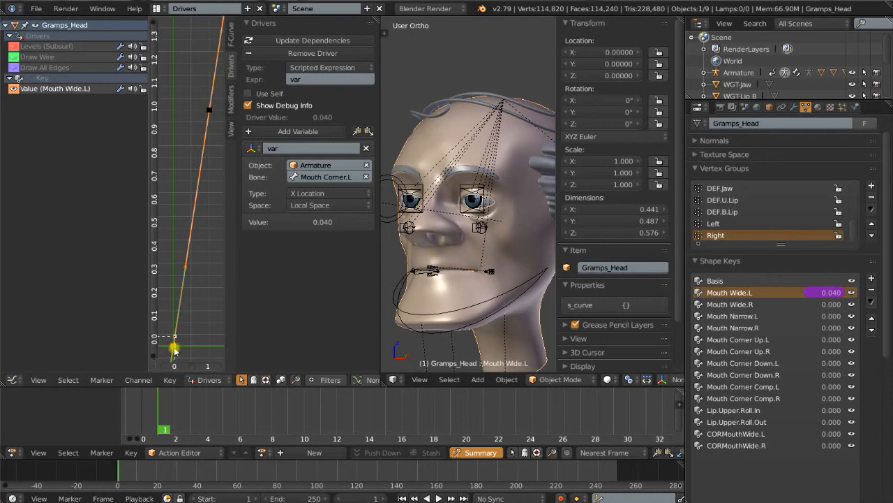
left_click(232, 38)
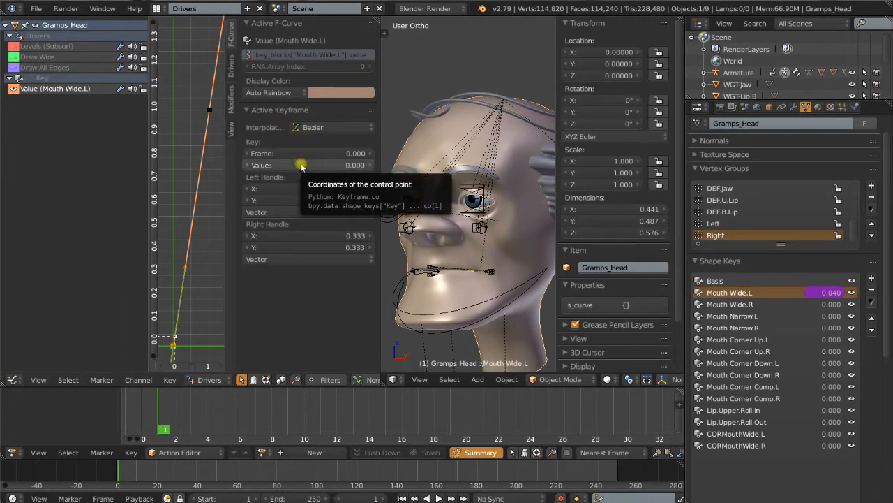
left_click(210, 109)
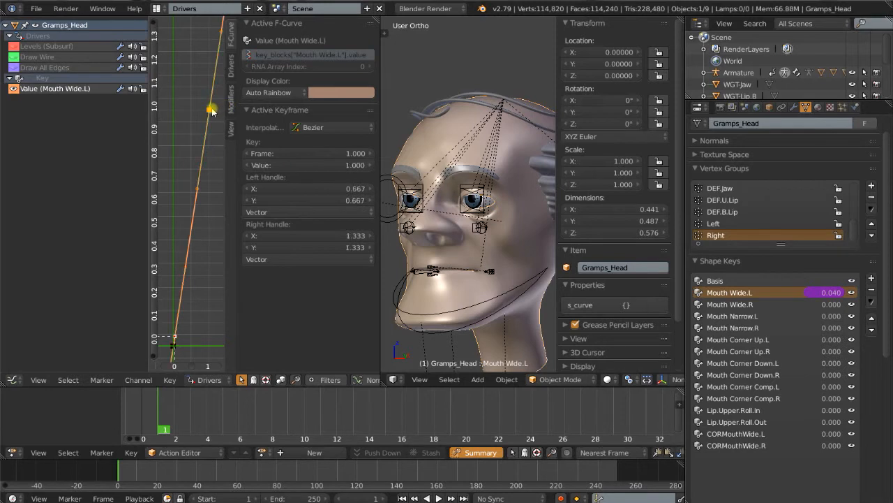
- Set the frame of the Mouth Wide.L curve's upper control point to 0.04 and update the driver's dependencies
left_click(327, 153)
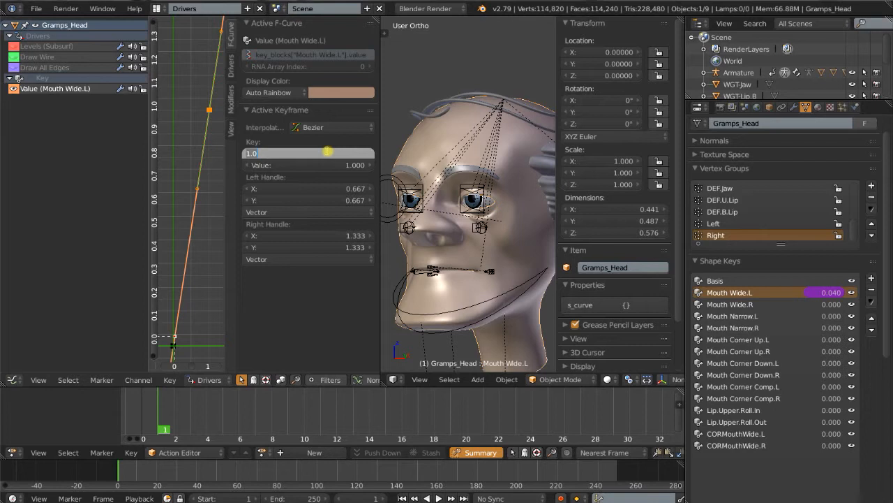
type("0")
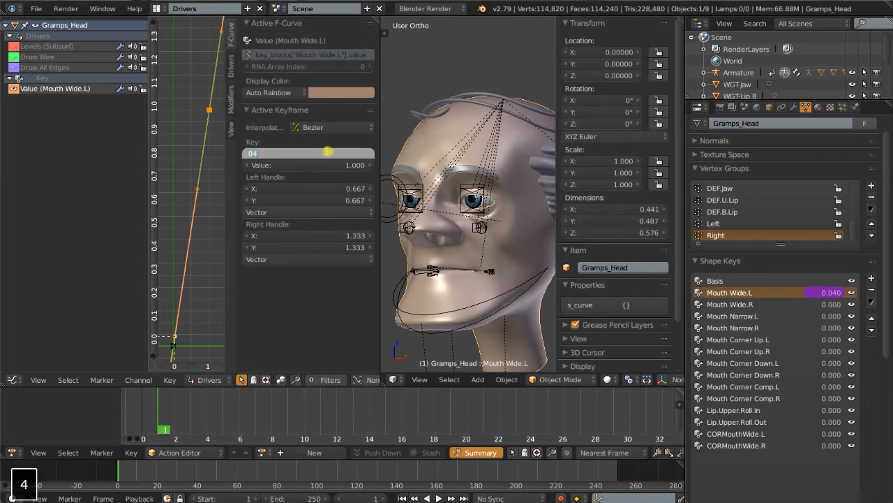
type(".04")
key("Return")
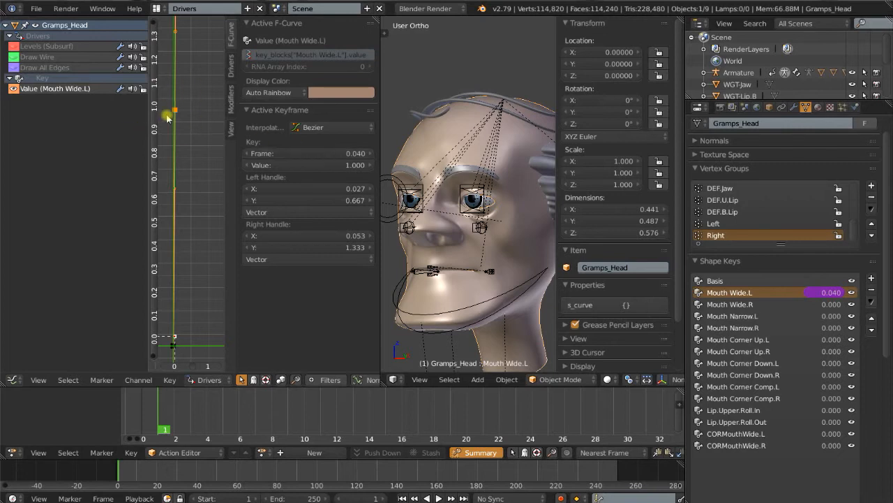
left_click(231, 65)
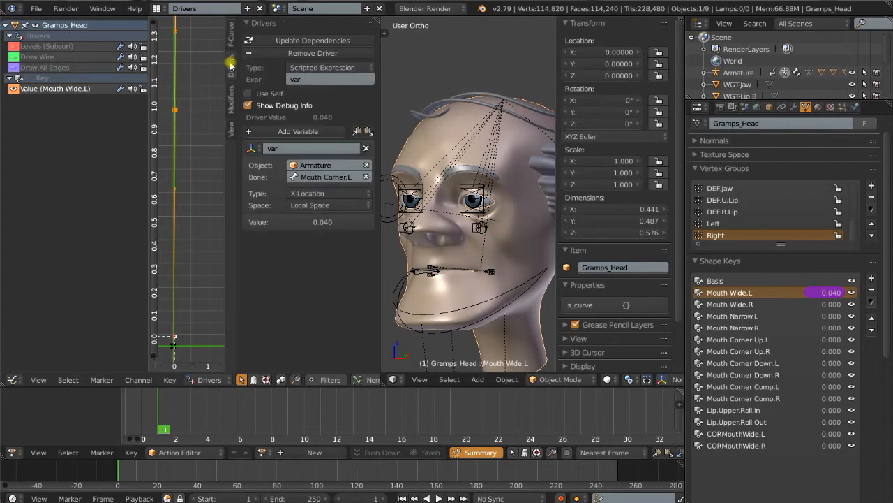
left_click(301, 40)
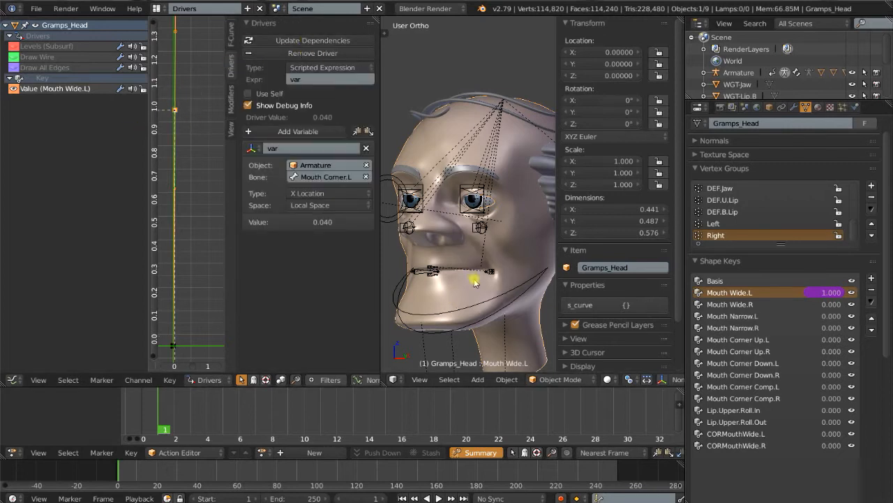
- Test the Mouth Wide.L driver by moving the Mouth Corner.L bone along its X axis, and clear the bone's location
middle_click_drag(475, 281, 478, 293)
scroll(478, 293, "up", 4)
right_click(506, 331)
scroll(505, 331, "down", 5)
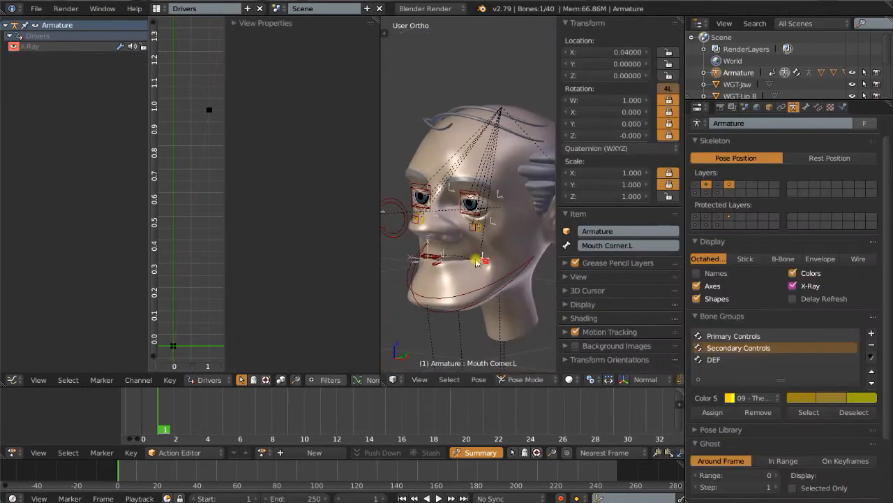
key("g")
key("x")
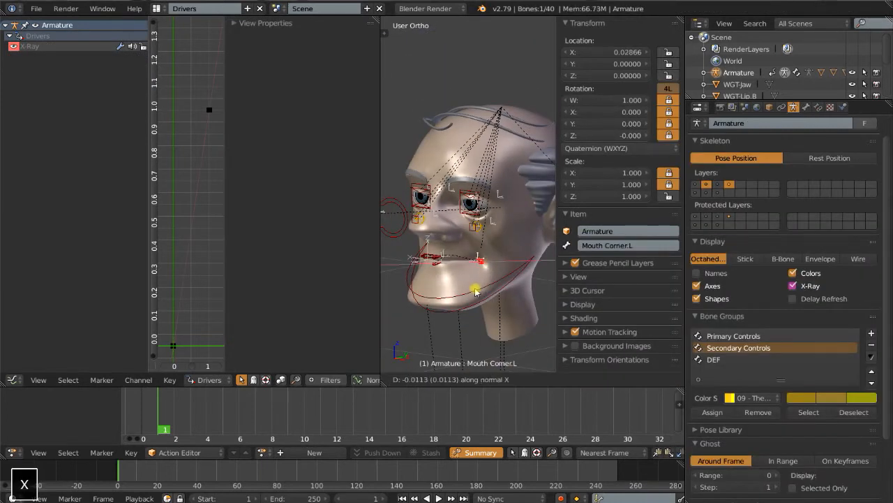
left_click(474, 292)
key("alt+g")
scroll(471, 199, "up", 3)
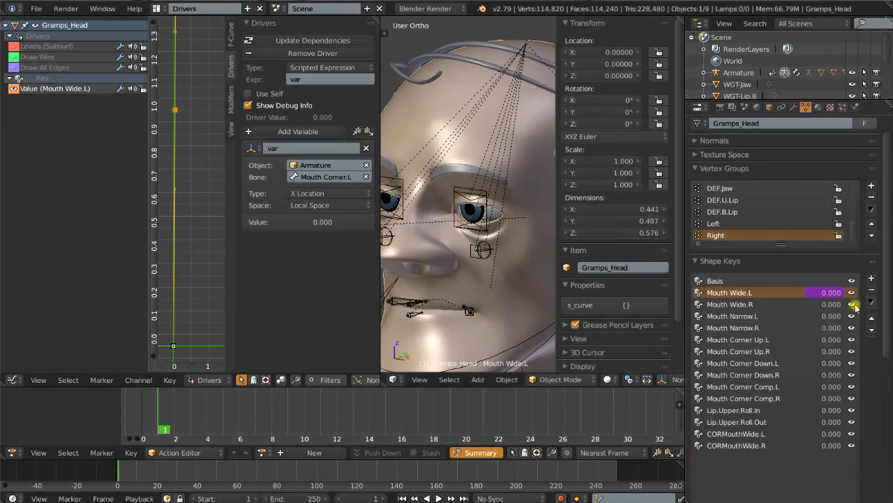
- Move the Mouth Corner.L bone outward along its X axis to its 0.04 limit
scroll(476, 276, "down", 4)
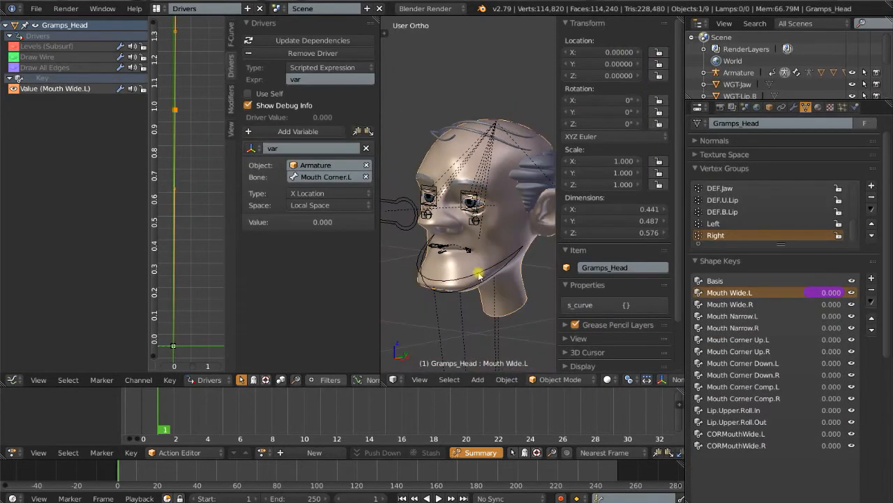
right_click(470, 253)
scroll(495, 276, "up", 2)
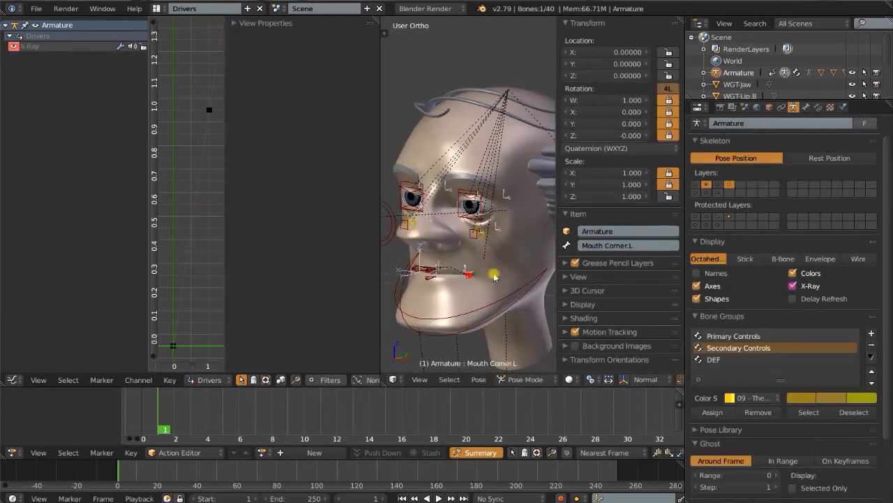
key("g")
key("x")
key("x")
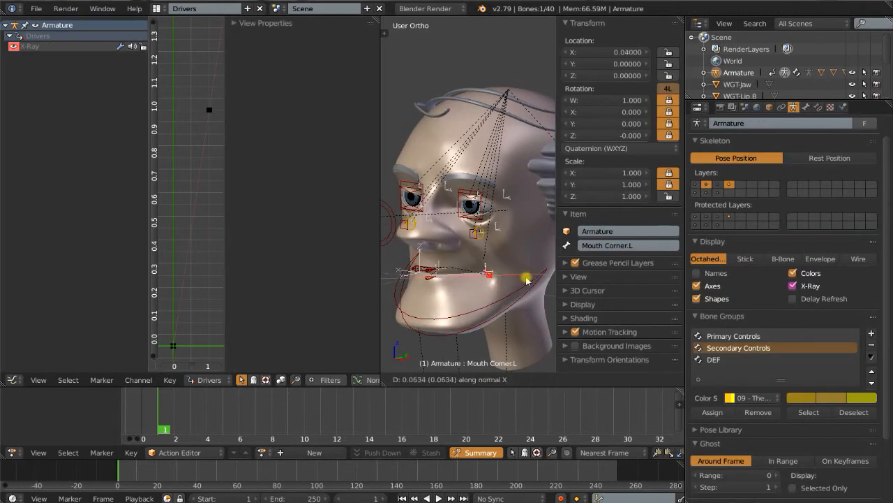
left_click(526, 279)
- Select the Gramps_Head mesh and copy the driver from the Mouth Wide.L shape key's value
right_click(523, 225)
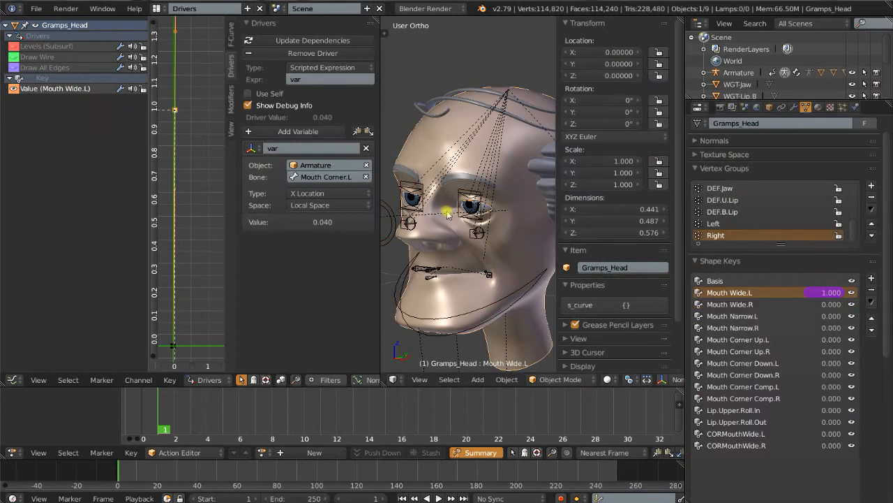
scroll(462, 213, "down", 4)
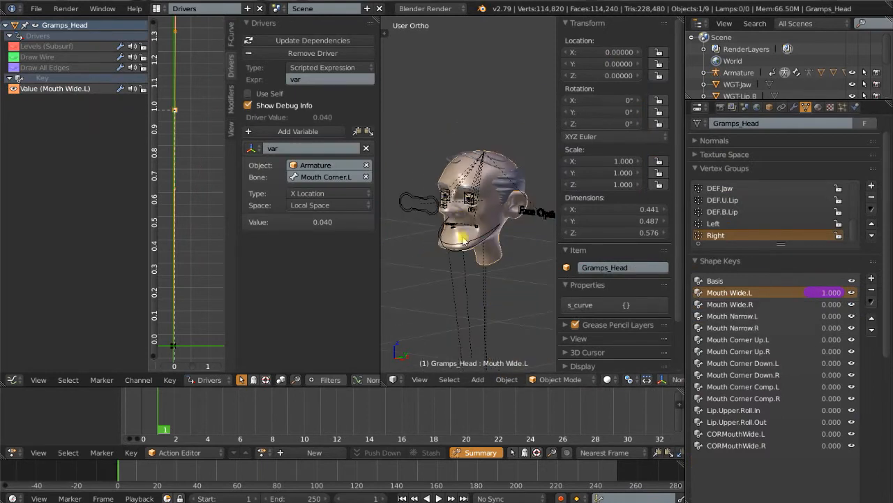
scroll(469, 249, "up", 4)
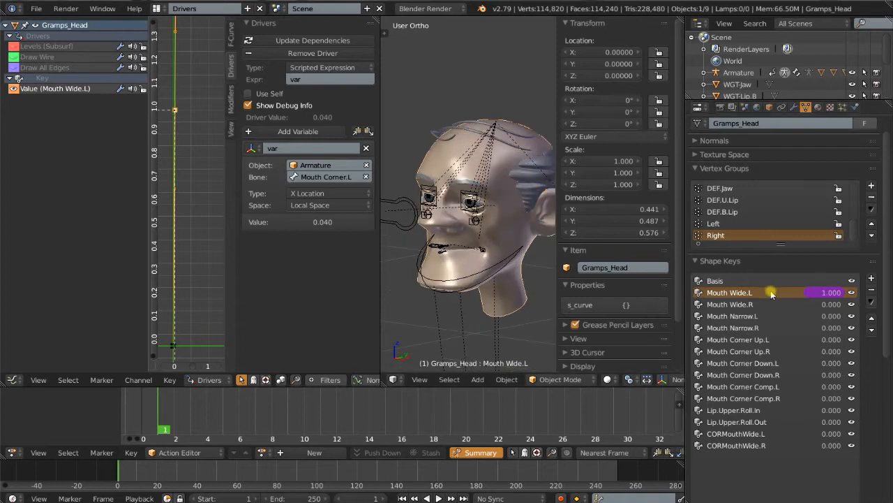
scroll(776, 385, "down", 3)
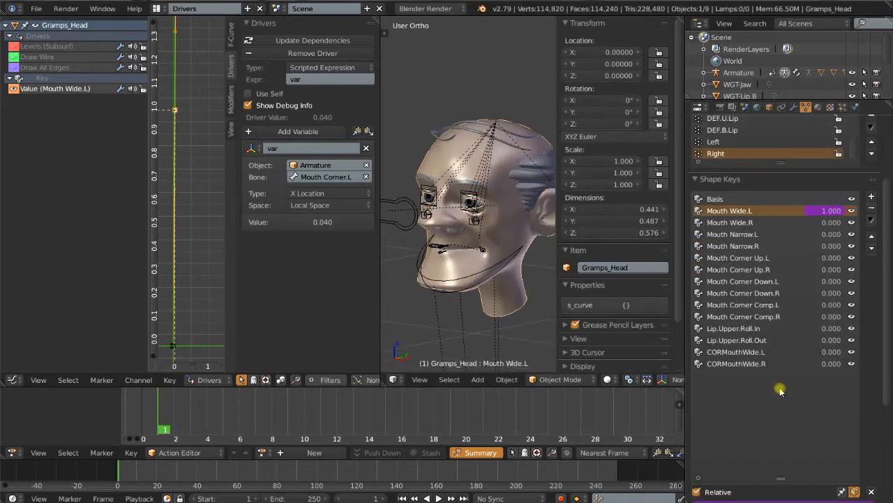
scroll(791, 435, "down", 2)
right_click(784, 445)
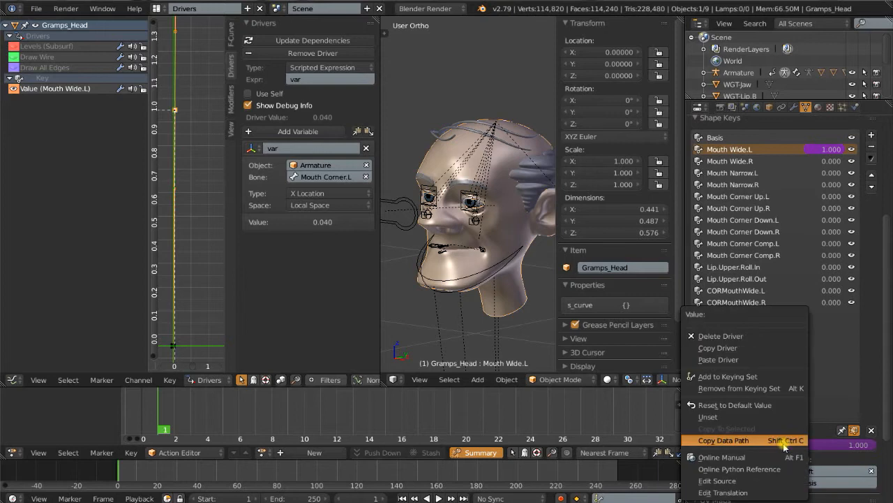
left_click(754, 347)
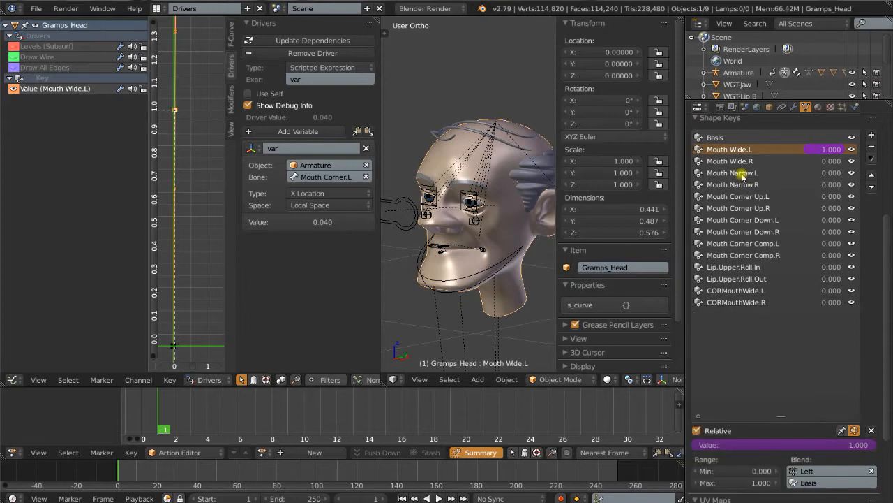
- Paste the copied driver onto the Mouth Narrow.L shape key's value and delete that driver again
left_click(743, 176)
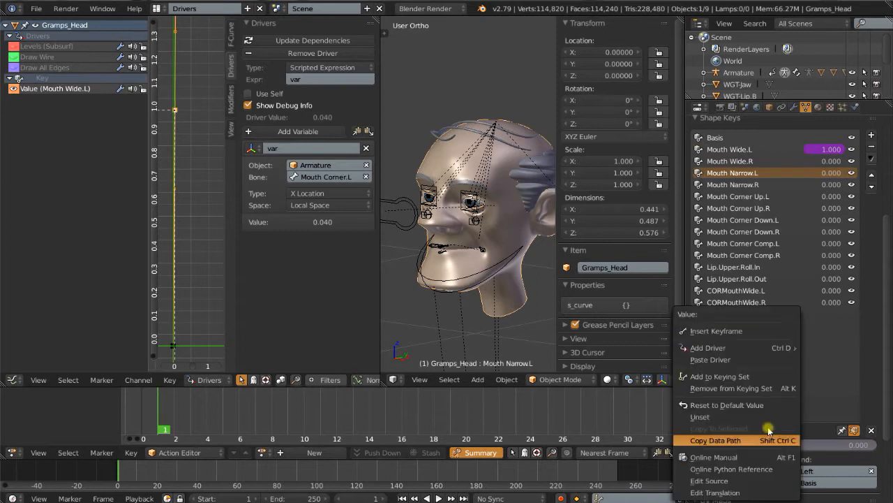
left_click(733, 360)
scroll(482, 273, "up", 4)
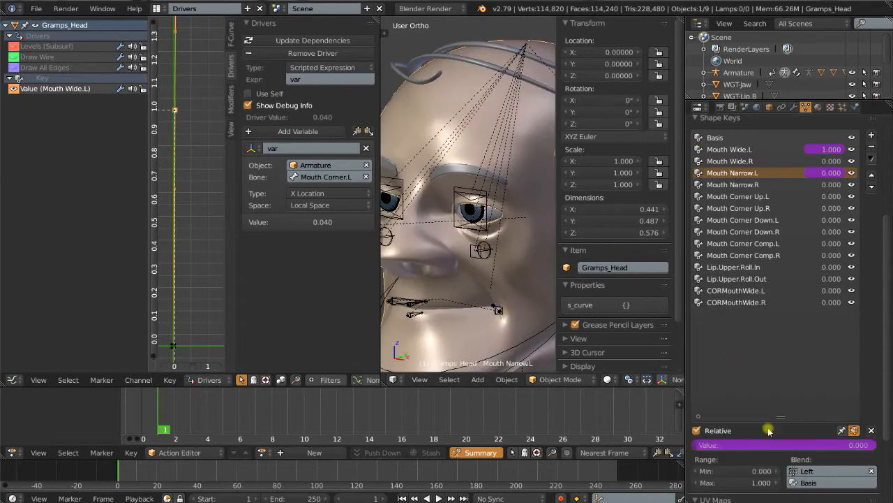
right_click(797, 445)
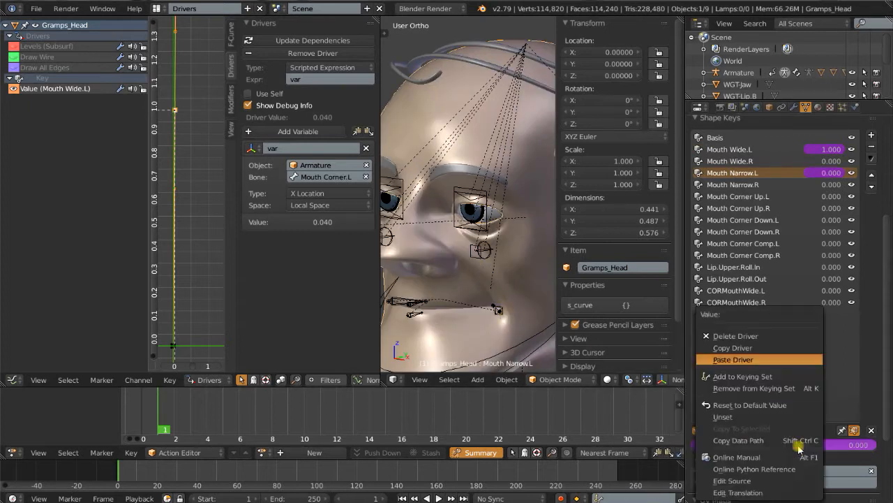
left_click(745, 337)
- Clear the Mouth Corner.L bone's location and move it inward along its X axis to -0.025
right_click(499, 312)
key("alt+g")
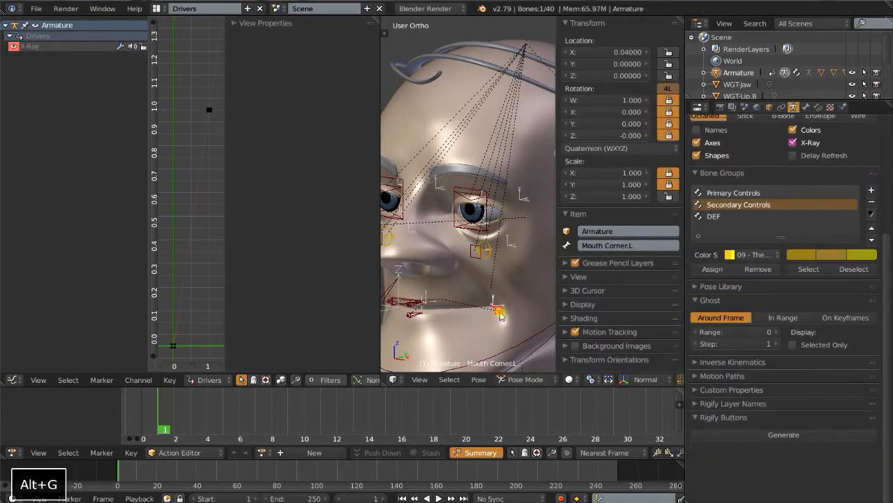
scroll(468, 288, "up", 2)
scroll(458, 299, "down", 2)
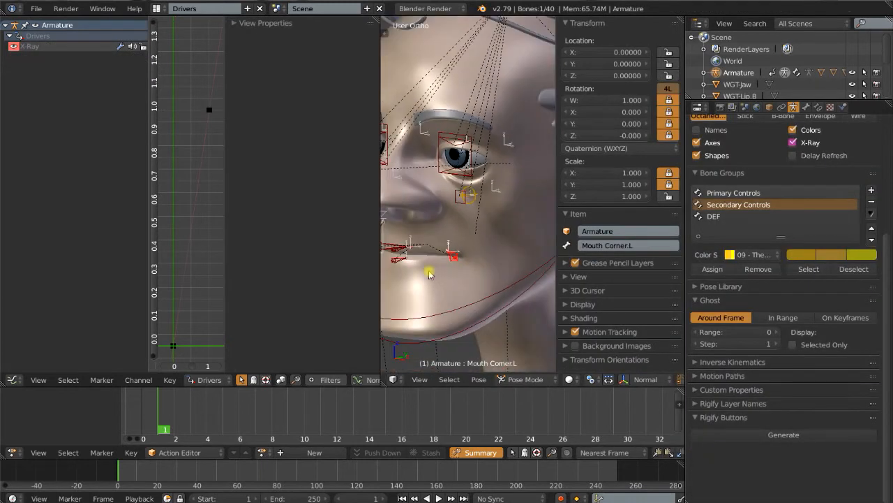
key("g")
key("x")
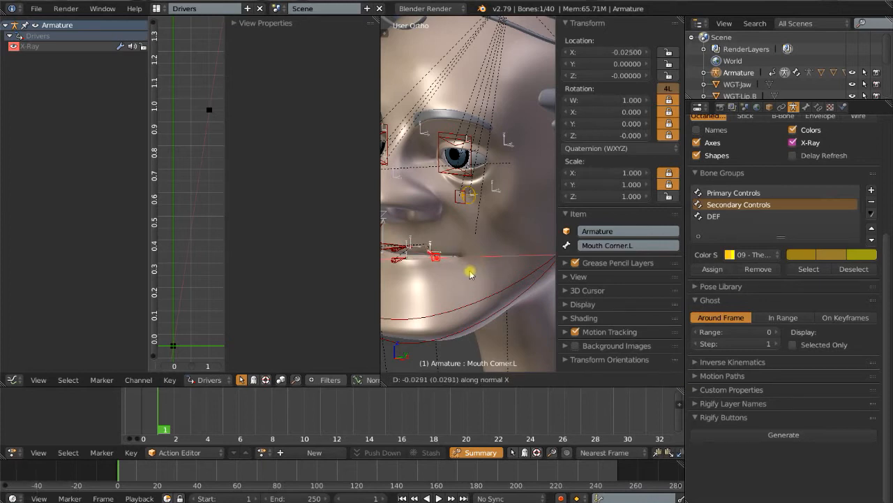
left_click(469, 271)
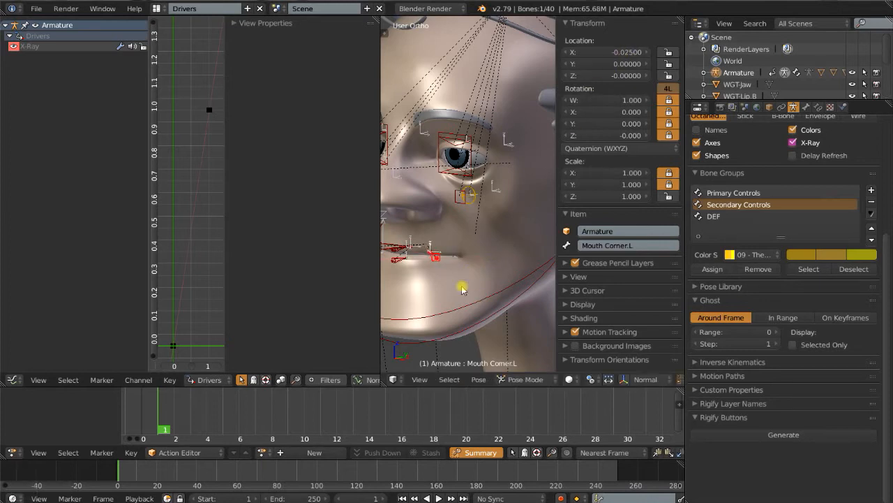
- Set the Mouth Narrow.L shape key of the Gramps_Head mesh to 1.000 and paste the copied driver onto it
right_click(475, 261)
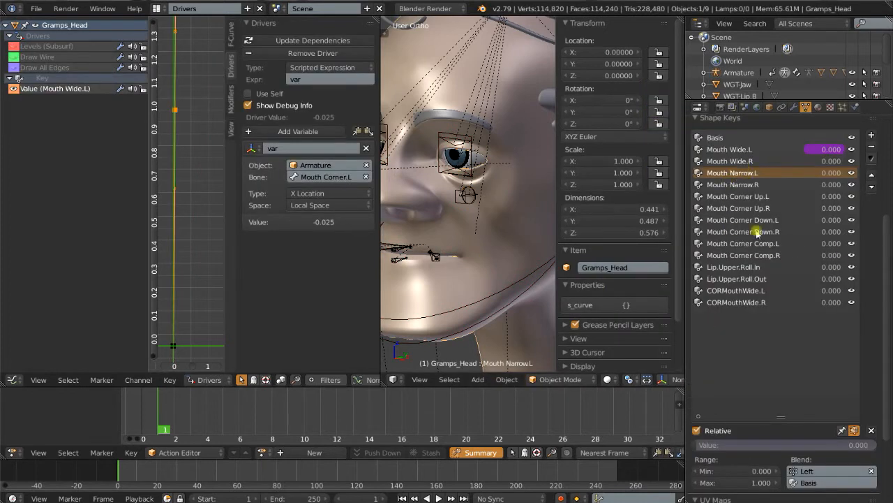
left_click_drag(705, 444, 878, 444)
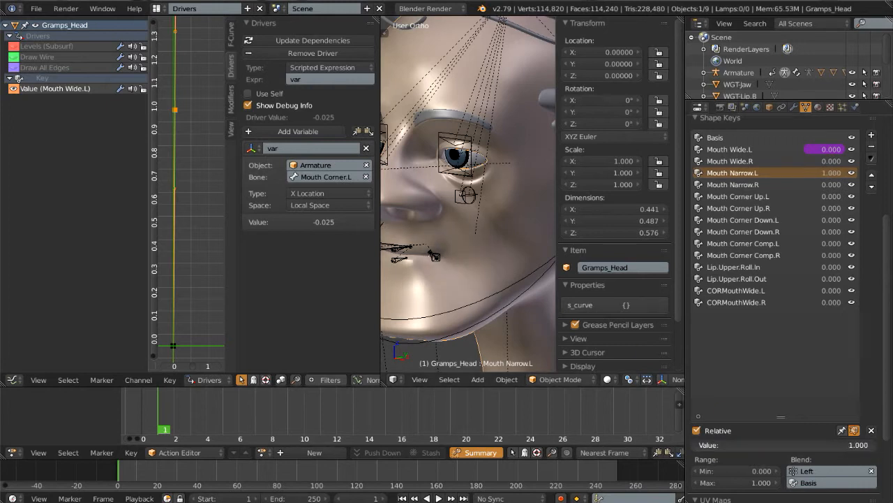
right_click(810, 450)
left_click(745, 360)
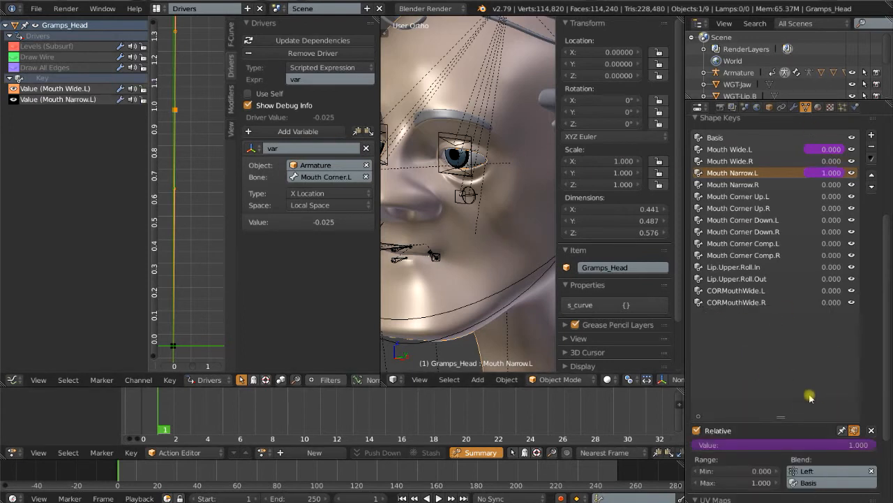
- Hide the Mouth Wide.L driver curve and show the keyframe settings of the Mouth Narrow.L curve's lower control point
left_click(45, 100)
left_click(13, 89)
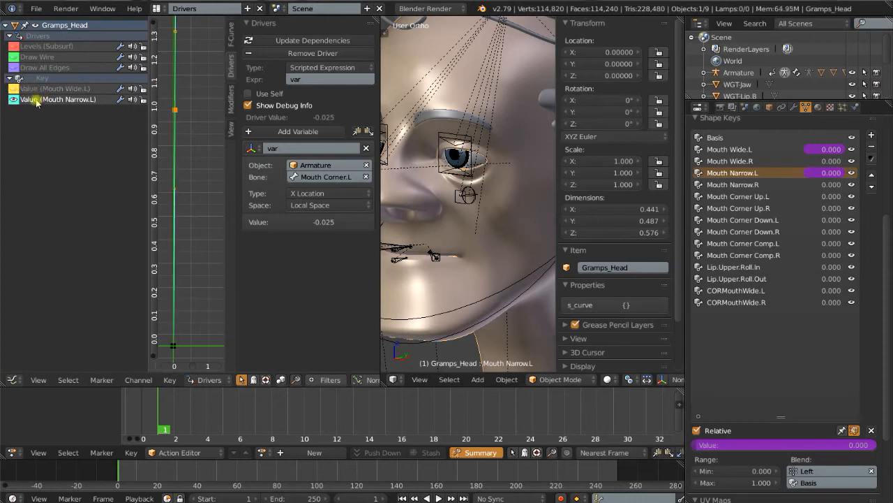
left_click(178, 347)
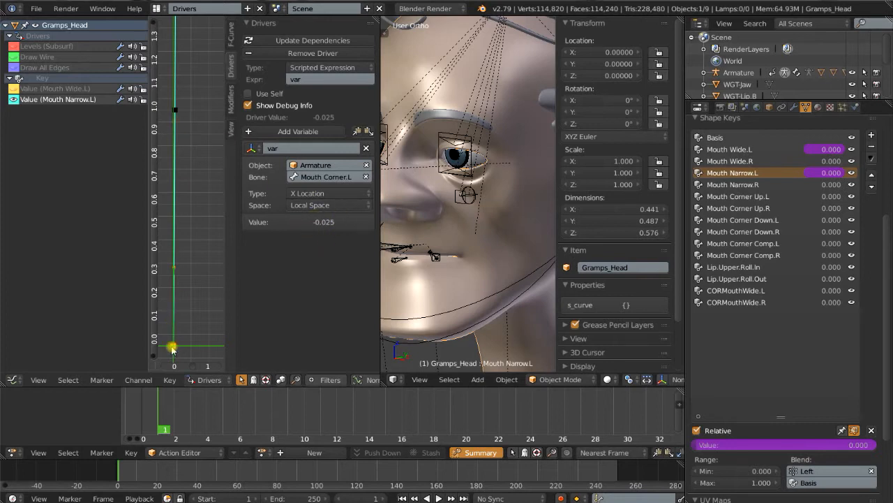
left_click(231, 35)
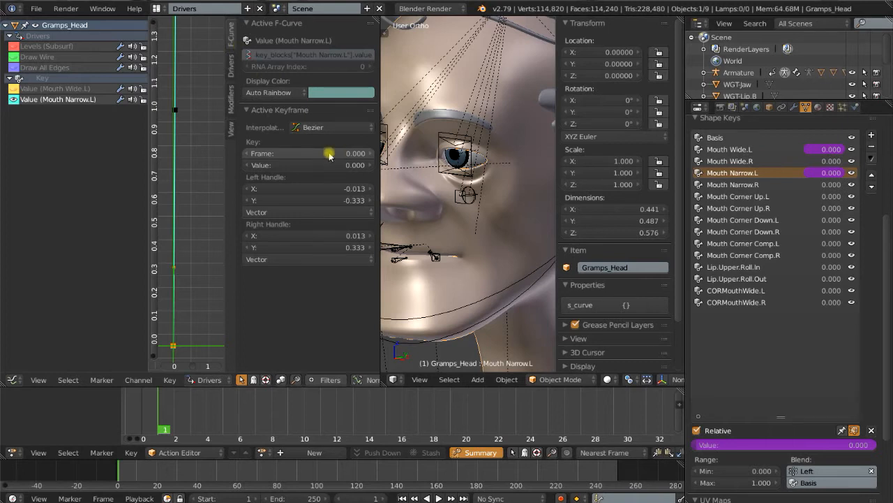
- Set the frame of the Mouth Narrow.L curve's upper control point to -0.025 and update the driver's dependencies
left_click(175, 110)
left_click(346, 152)
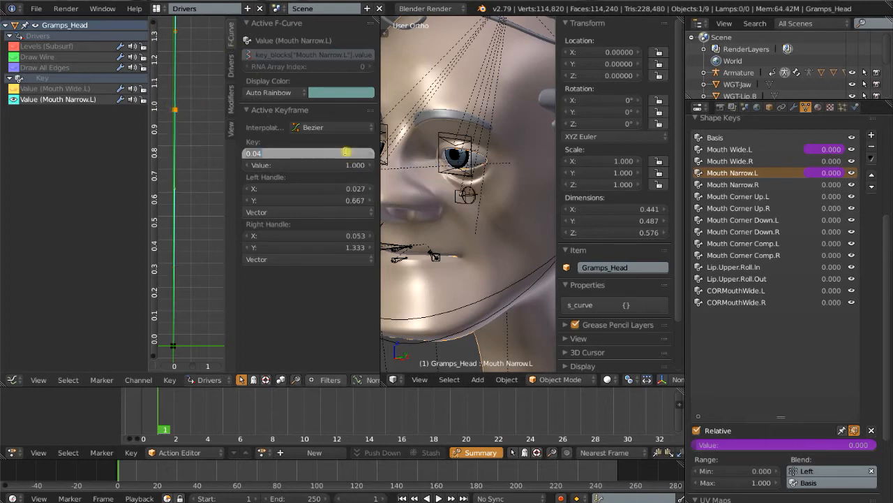
key("BackSpace")
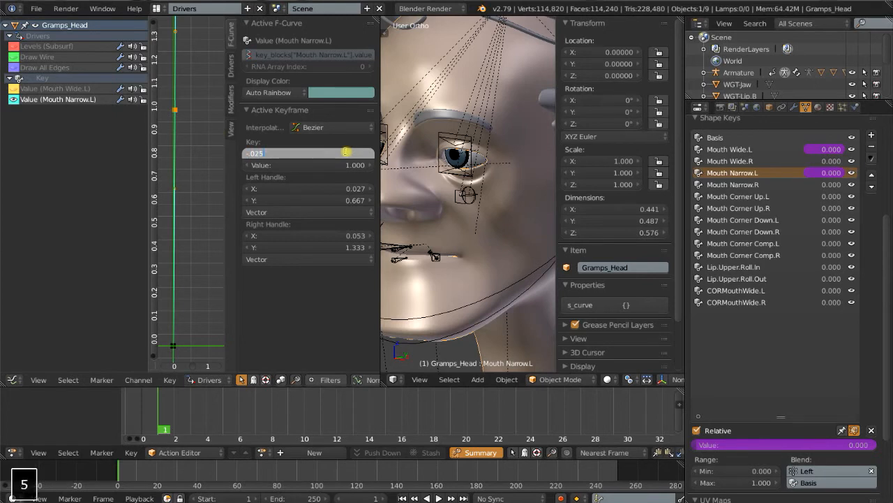
key("Return")
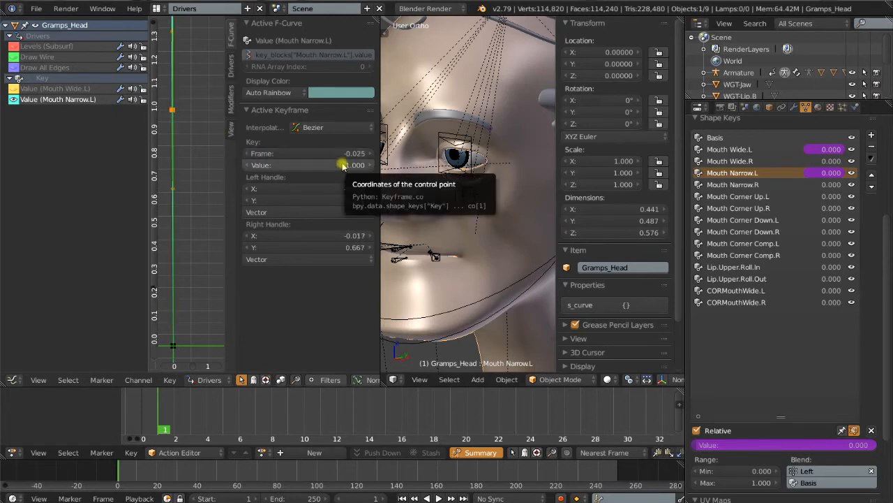
left_click(231, 65)
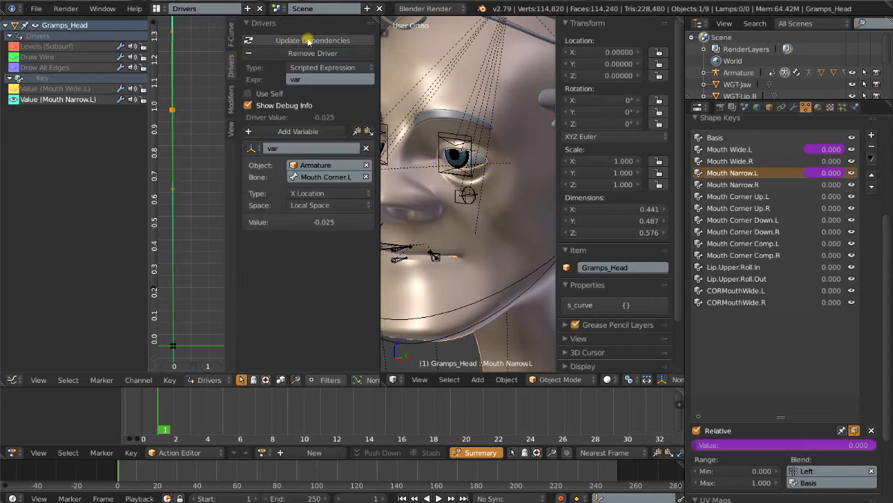
left_click(307, 40)
- Test the Mouth Corner.L bone by sliding it along its local X axis, and cancel the move
right_click(434, 257)
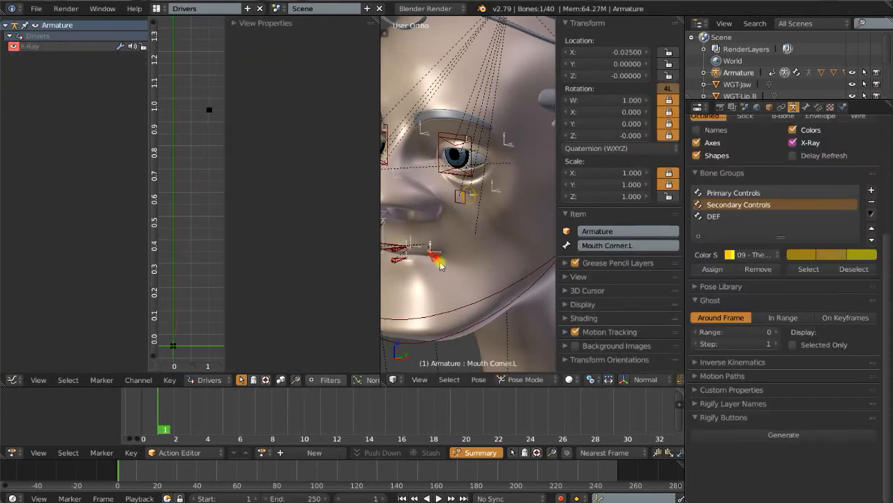
key("g")
key("x")
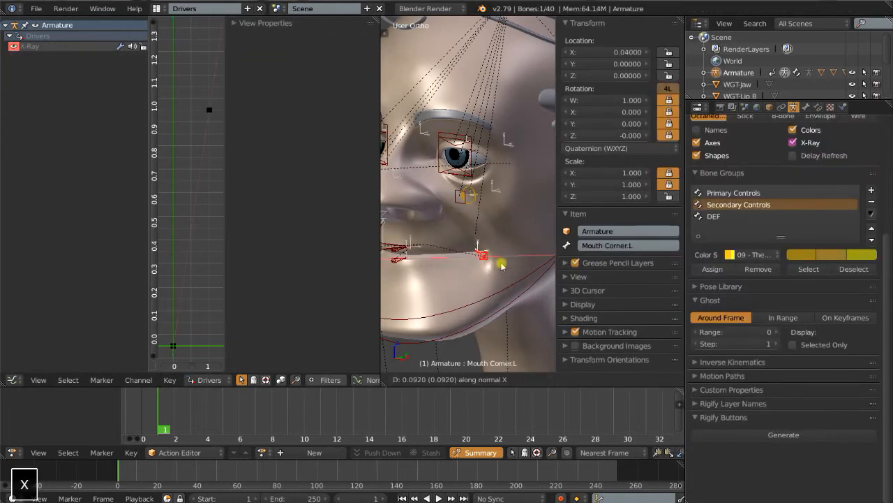
key("x")
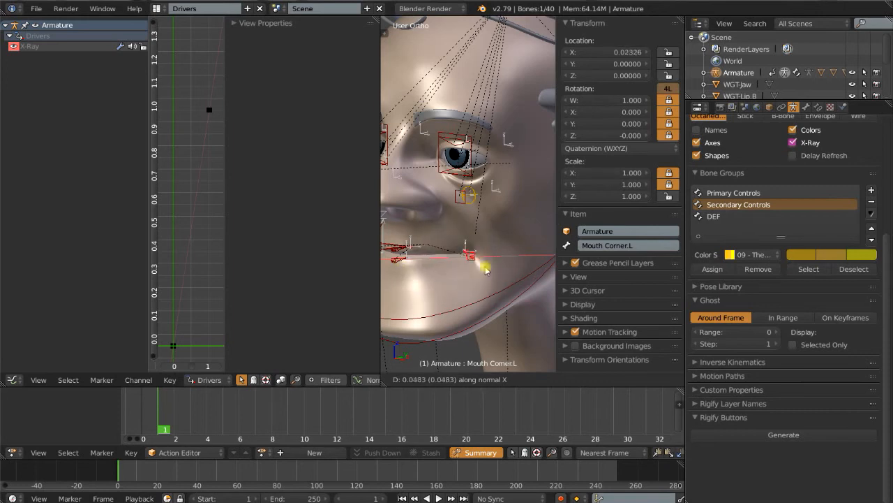
right_click(485, 266)
- Switch to the Default screen layout and clear the Mouth Corner.L bone's location
scroll(483, 266, "down", 6)
left_click(157, 9)
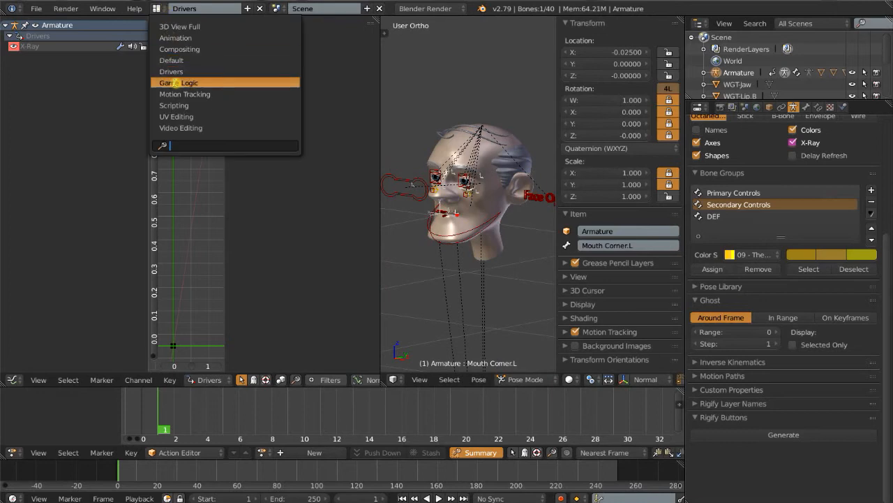
left_click(181, 61)
scroll(358, 249, "down", 4)
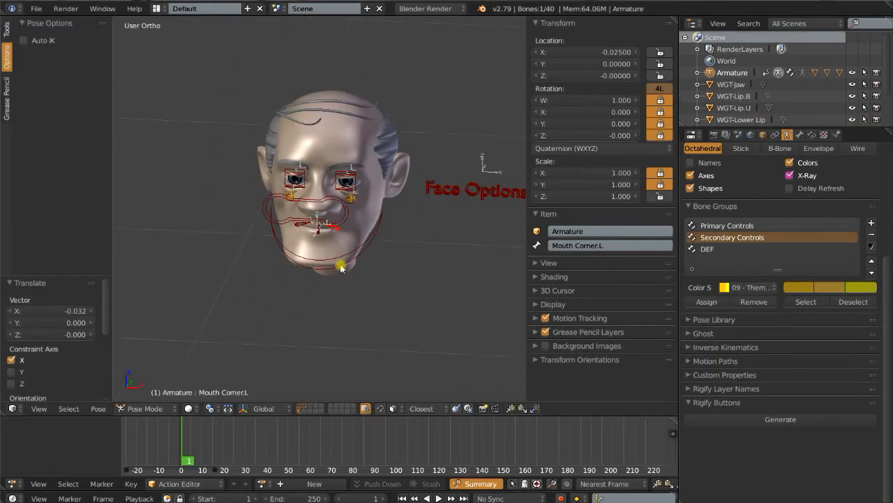
scroll(349, 258, "up", 4)
key("alt+g")
middle_click_drag(365, 250, 368, 225, "shift")
scroll(373, 219, "up", 3)
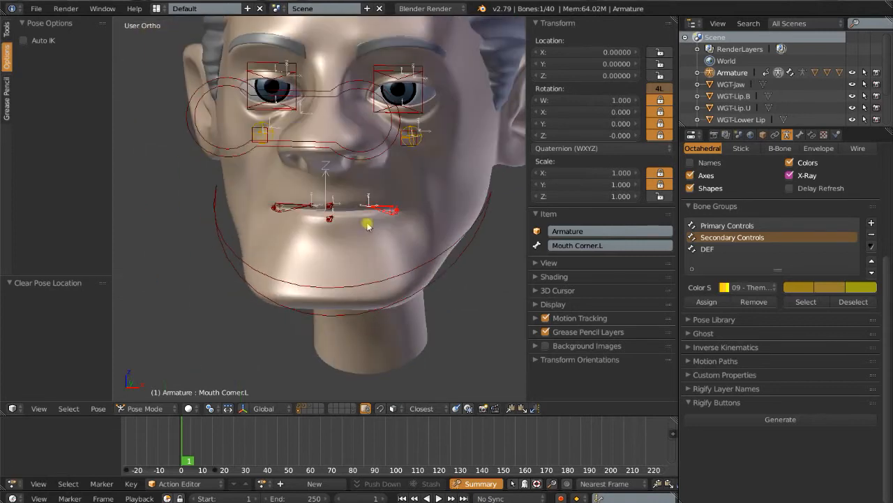
- Copy the driver of the Gramps_Head mesh's Mouth Wide.L shape key and paste it onto Mouth Wide.R
right_click(428, 214)
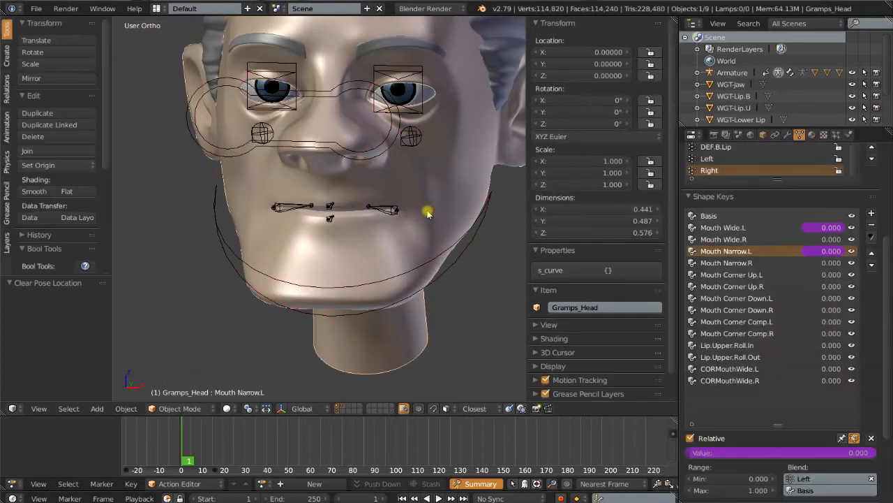
left_click(727, 228)
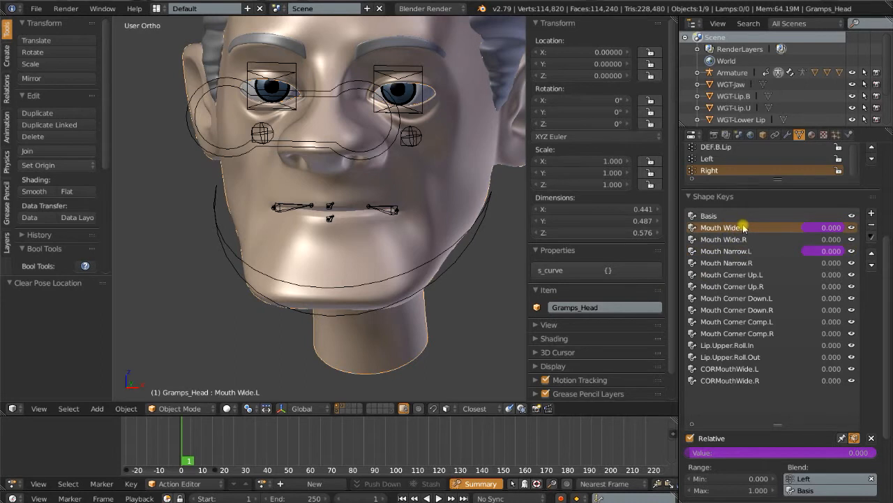
right_click(788, 451)
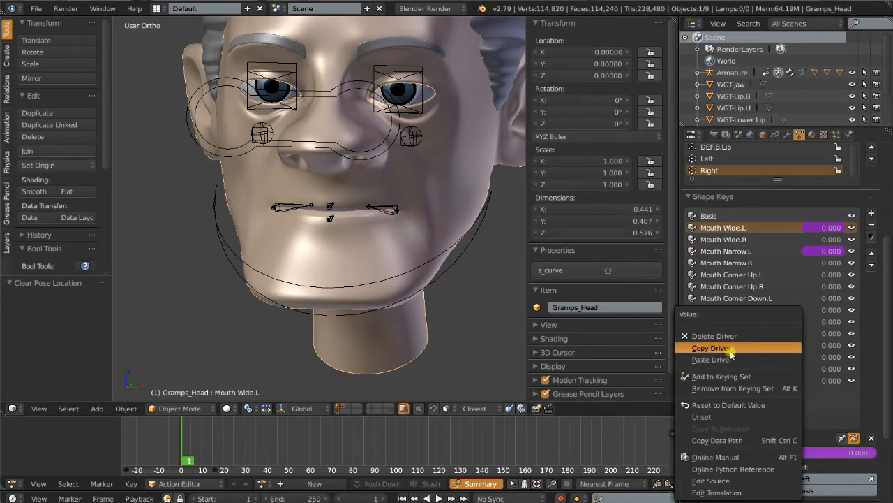
left_click(735, 239)
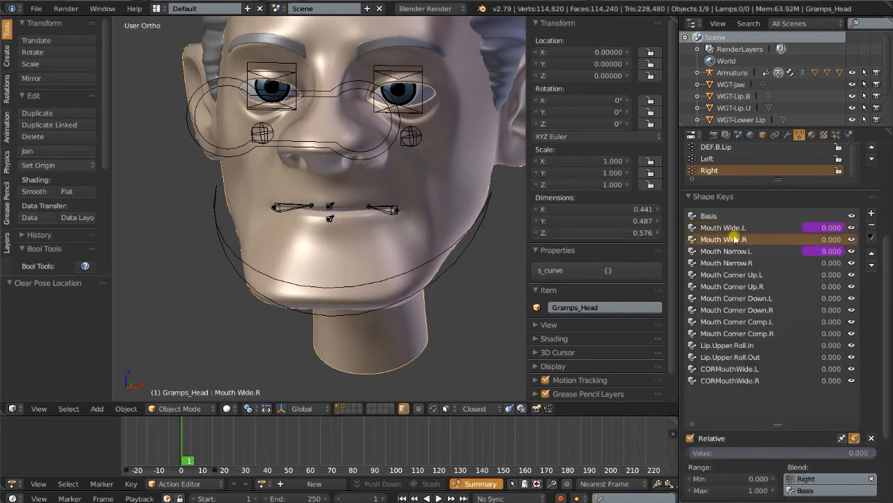
right_click(760, 452)
left_click(719, 358)
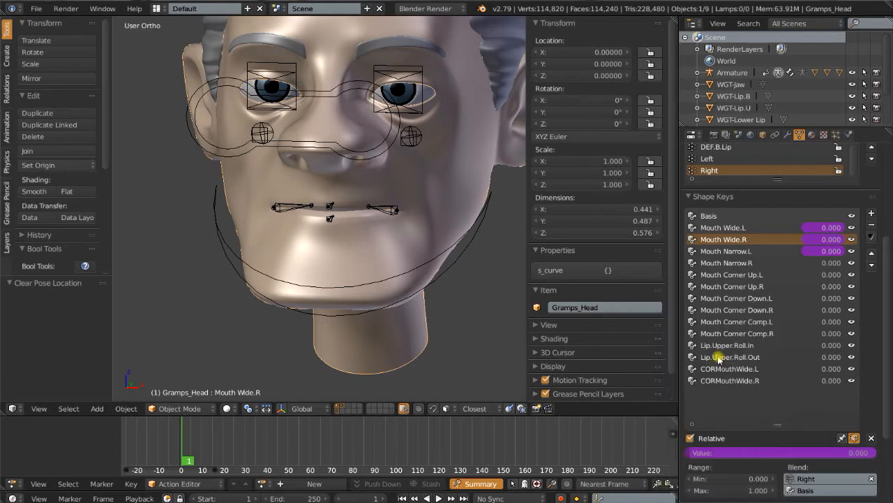
- Return to the Drivers screen layout and isolate the Mouth Wide.R driver curve by hiding the Mouth Narrow.L curve
left_click(157, 8)
left_click(179, 73)
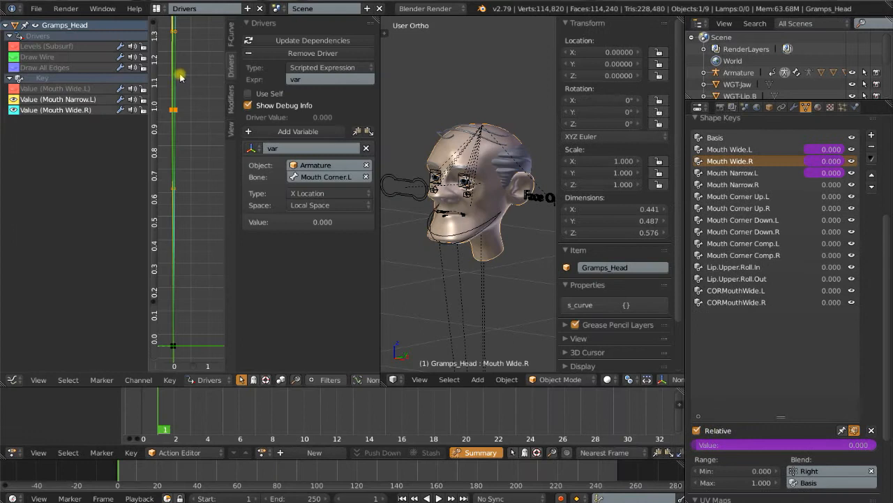
left_click(12, 100)
left_click(48, 110)
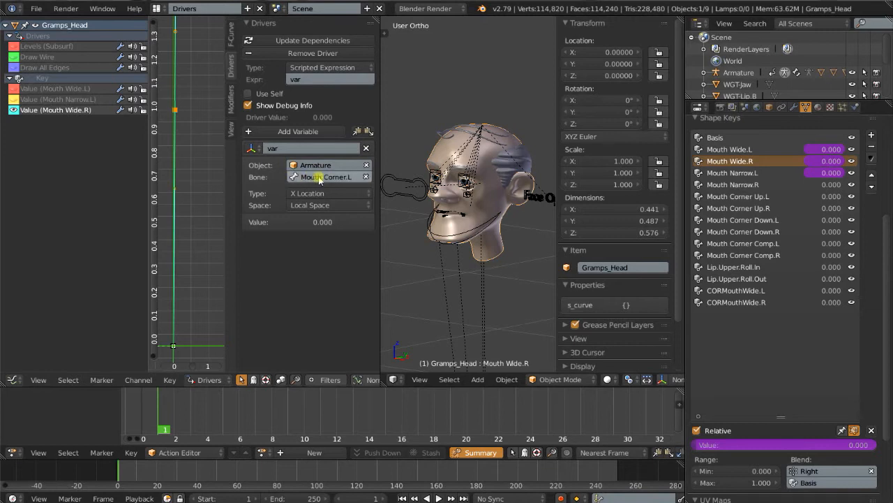
- Set the bone of the Mouth Wide.R driver's variable to Mouth Corner.R
left_click(356, 179)
key("BackSpace")
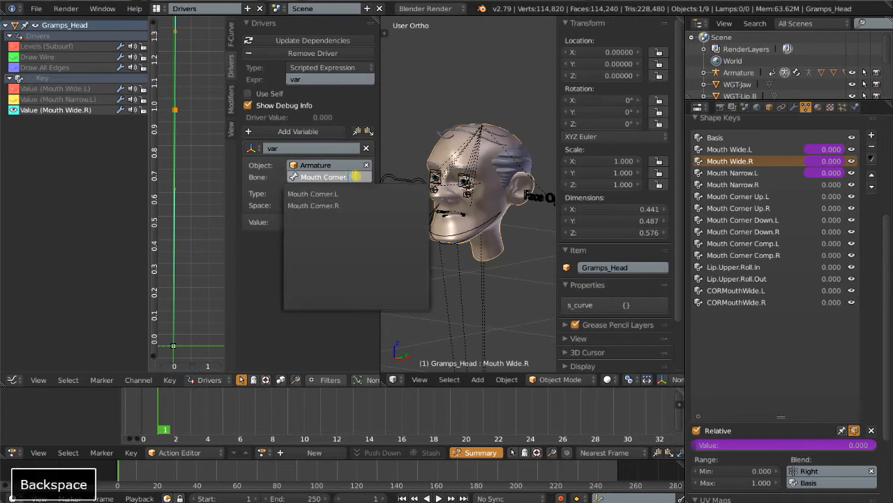
left_click(325, 206)
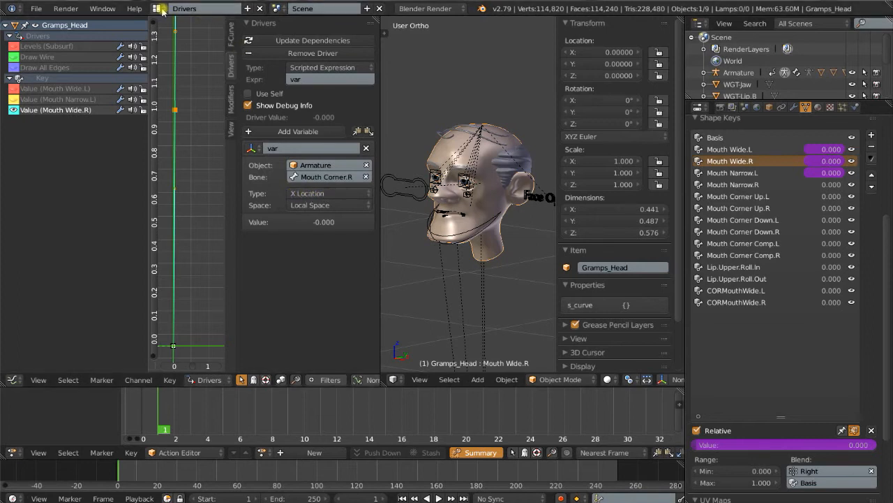
- Select the Mouth Corner.L bone and check its X location while sliding it outward along local X, cancelling the move
middle_click_drag(409, 186, 498, 259)
scroll(495, 235, "up", 6)
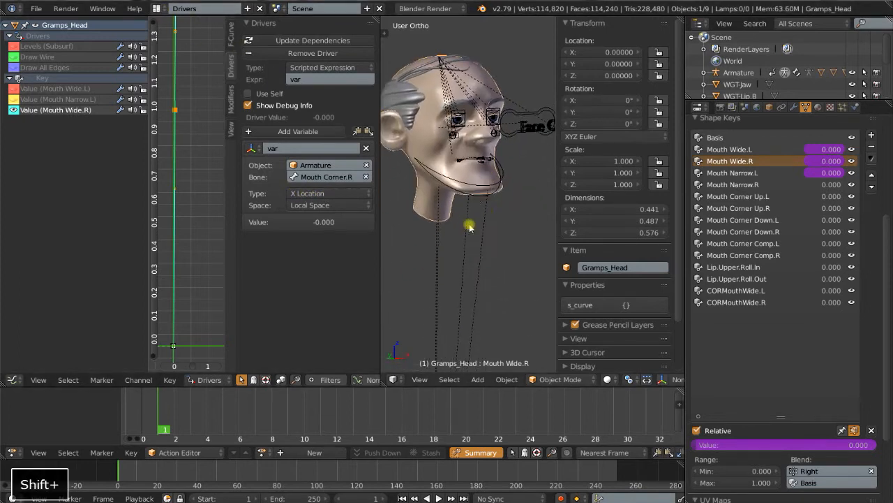
middle_click_drag(478, 176, 455, 234, "shift")
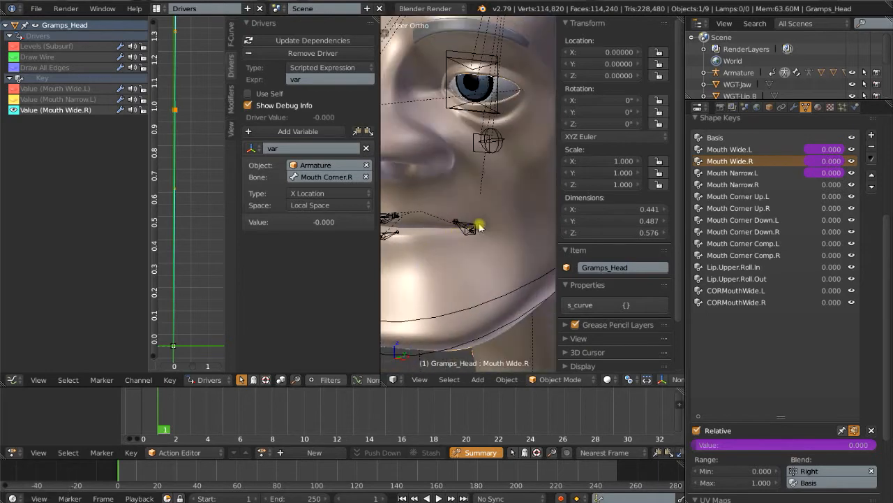
right_click(480, 227)
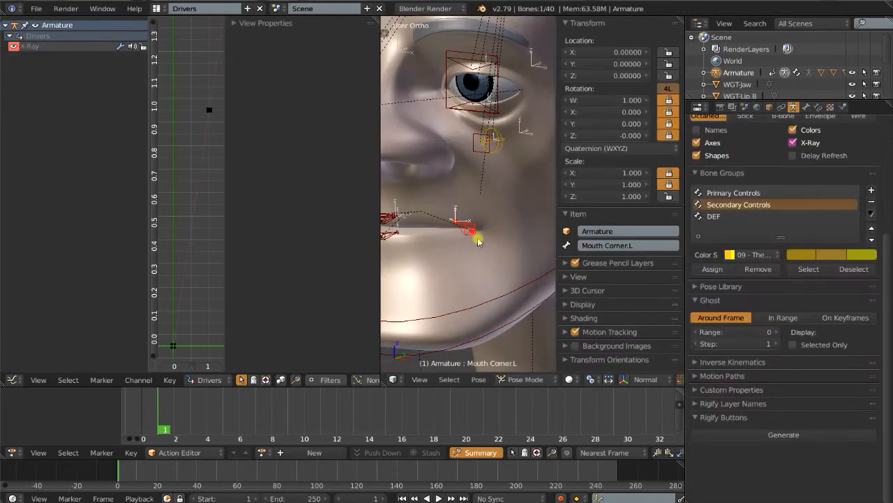
key("g")
key("x")
key("x")
key("x")
key("x")
key("x")
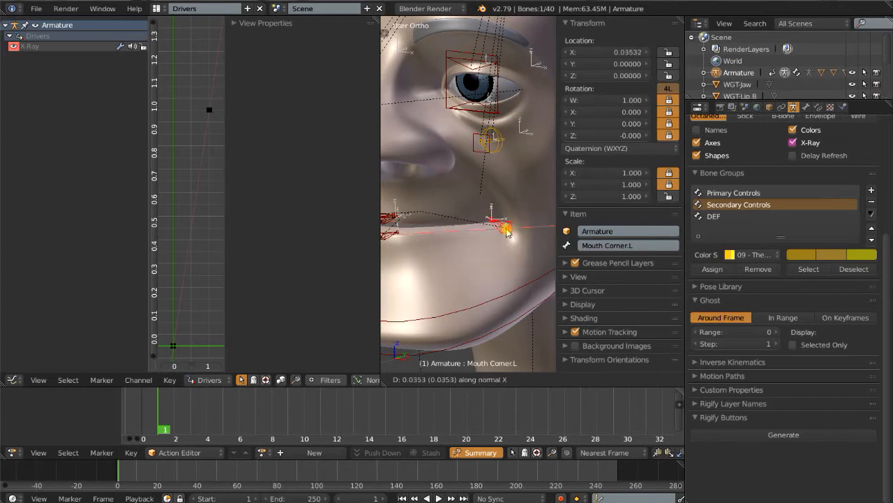
key("Escape")
- Select the Mouth Corner.R bone and check its X location while sliding it along local X, cancelling each move
scroll(488, 237, "down", 4)
middle_click_drag(454, 244, 454, 227)
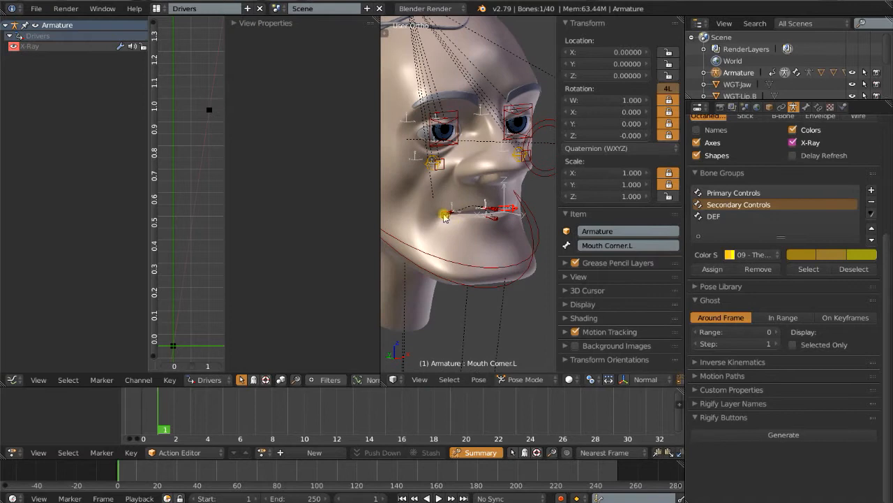
right_click(445, 216)
key("g")
key("x")
key("x")
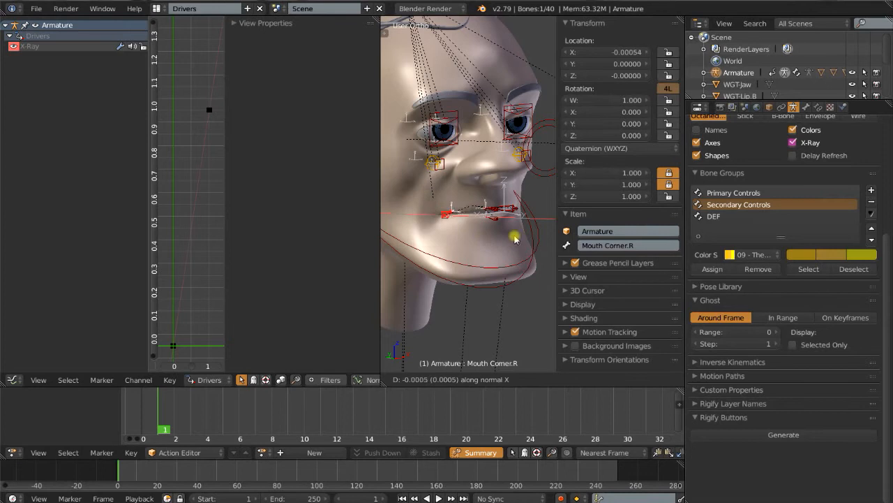
key("Escape")
key("g")
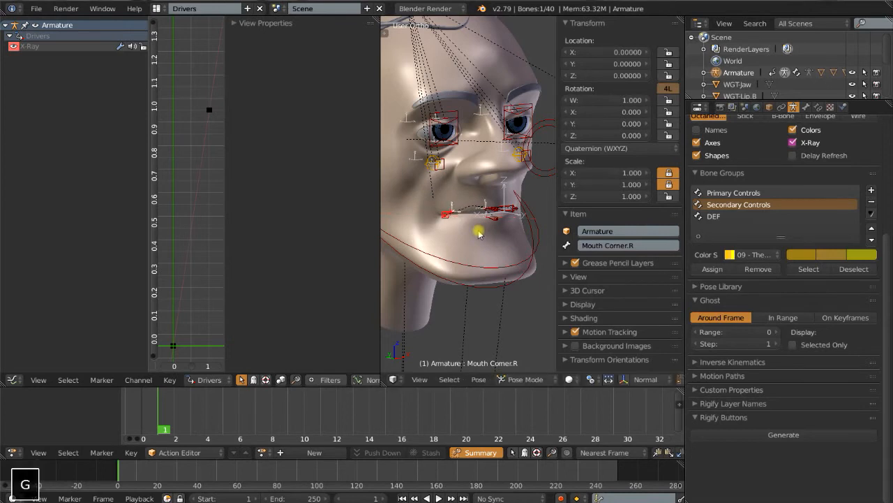
key("x")
right_click(465, 230)
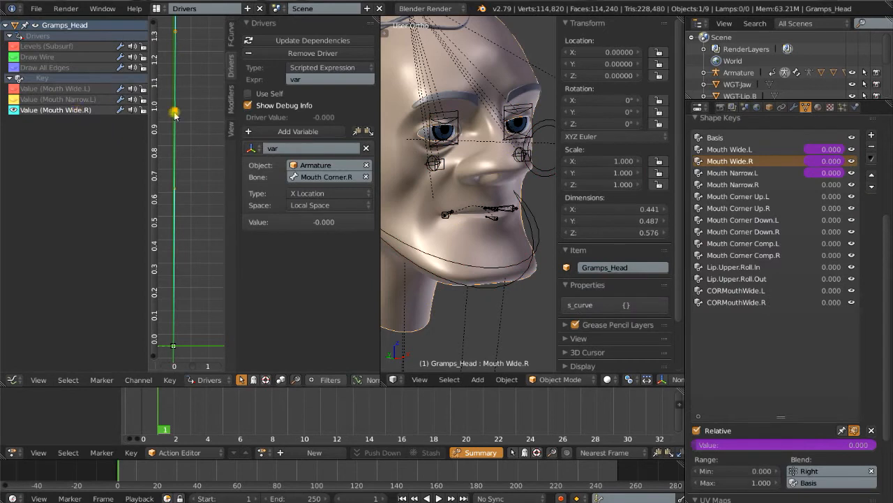
- Check the Mouth Wide.R curve's active keyframe settings and change its driver expression to -var
left_click(231, 33)
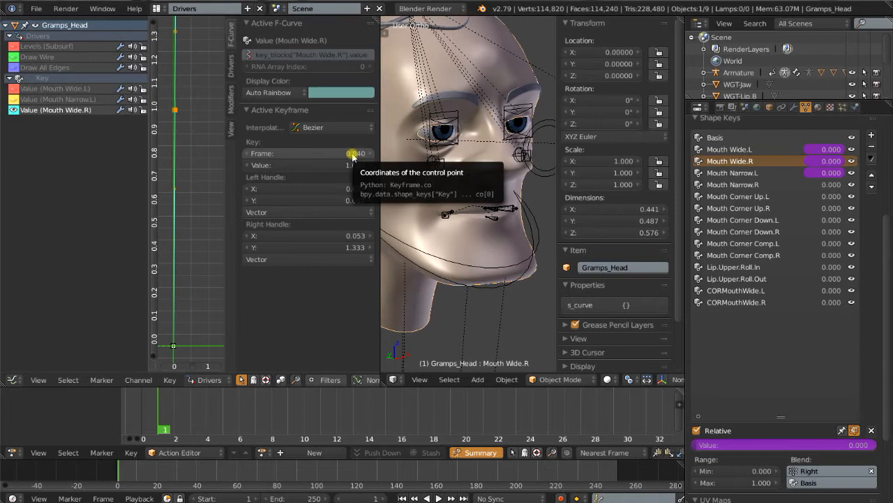
left_click(230, 65)
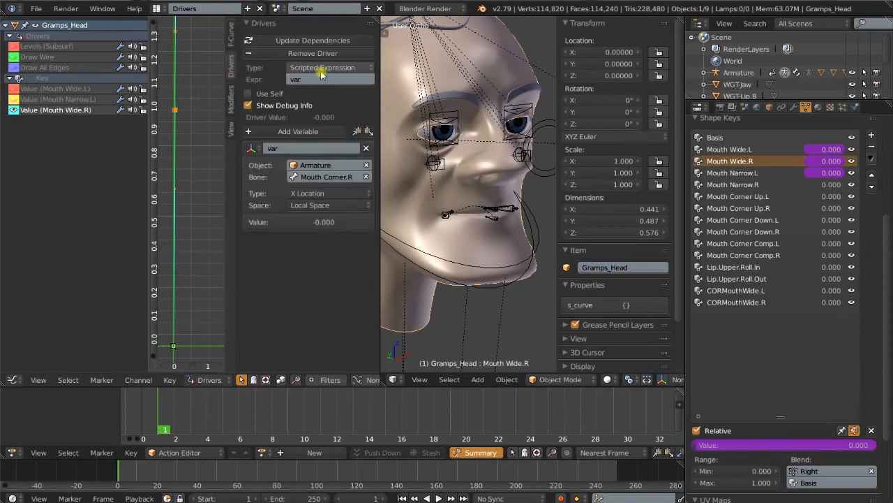
left_click(289, 81)
type("-")
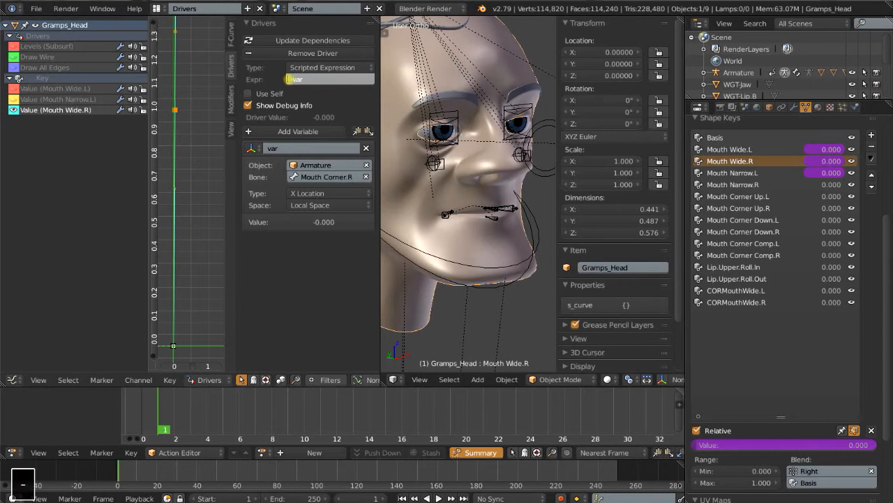
key("Return")
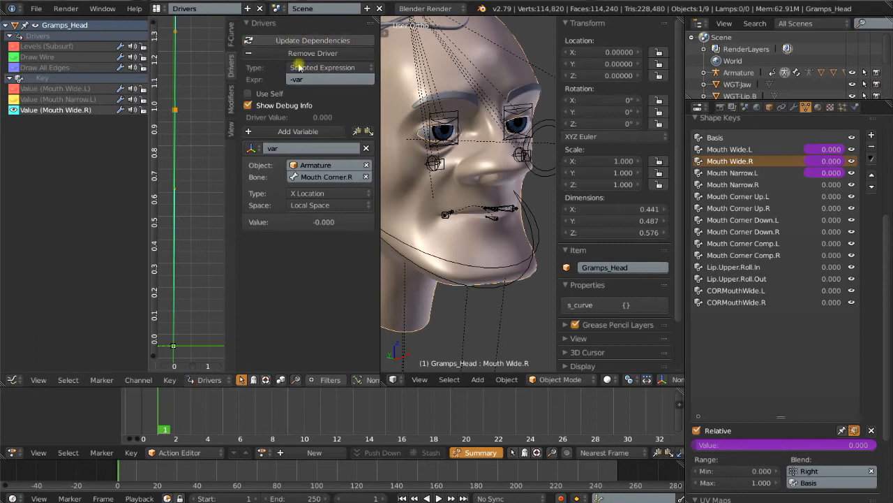
- Test the inverted Mouth Wide.R driver by sliding the Mouth Corner.R bone along local X, and cancel the move
right_click(449, 215)
key("g")
key("x")
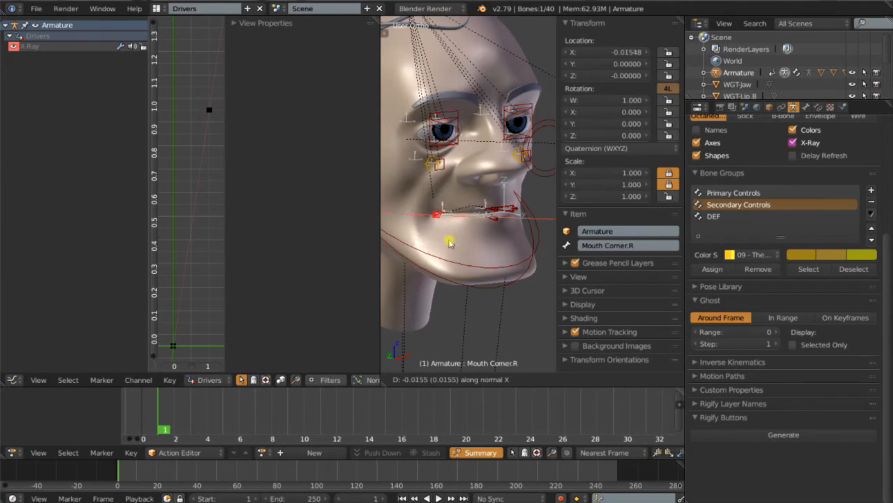
right_click(451, 242)
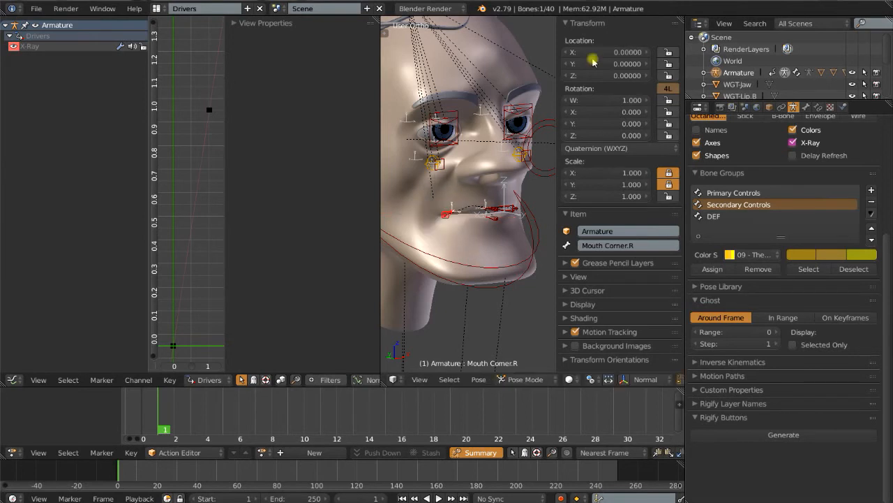
- Copy the Mouth Narrow.L shape key's driver and paste it onto the Mouth Narrow.R shape key
scroll(483, 233, "down", 5)
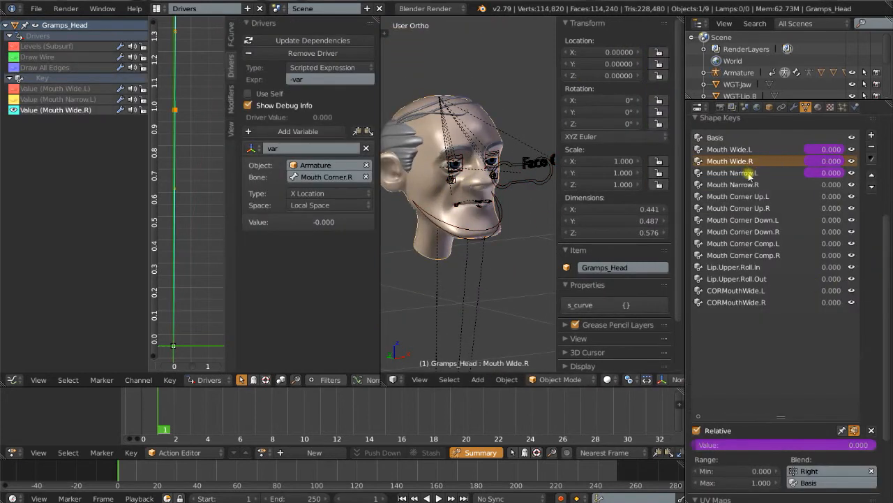
left_click(749, 173)
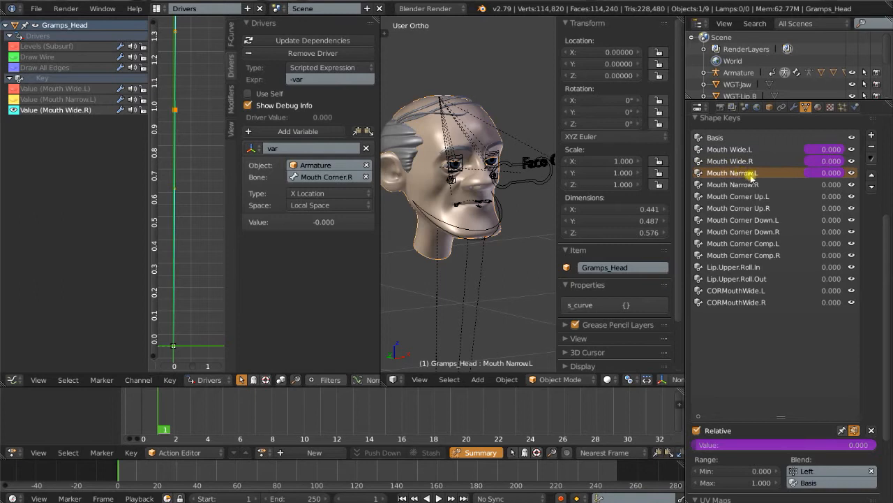
right_click(786, 445)
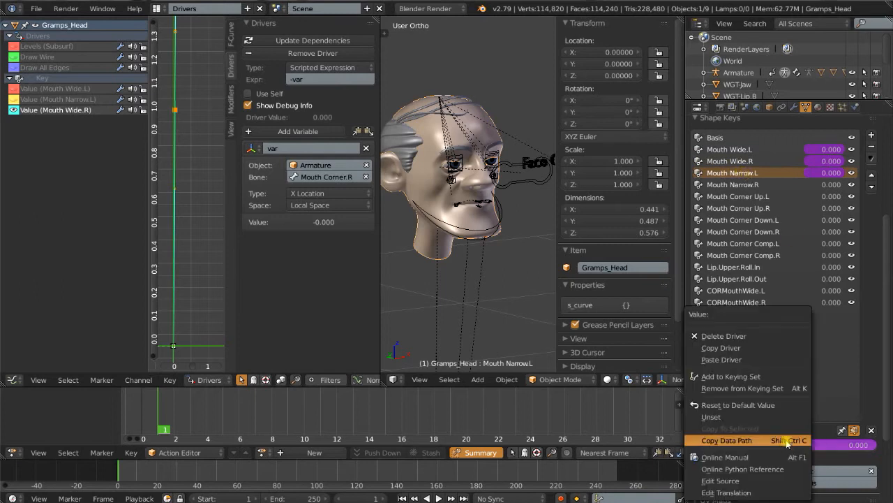
left_click(746, 186)
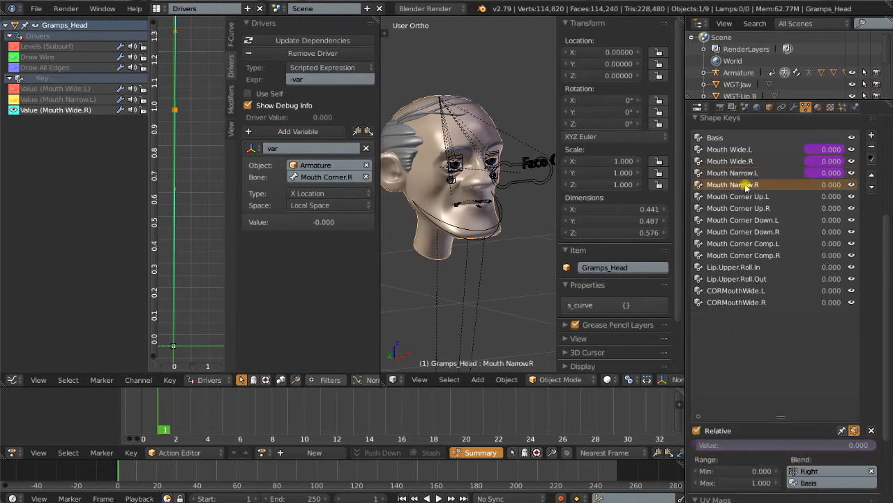
right_click(761, 444)
left_click(738, 353)
- Retarget the Mouth Narrow.R driver to the Mouth Corner.R bone and change its expression to -var
left_click(50, 120)
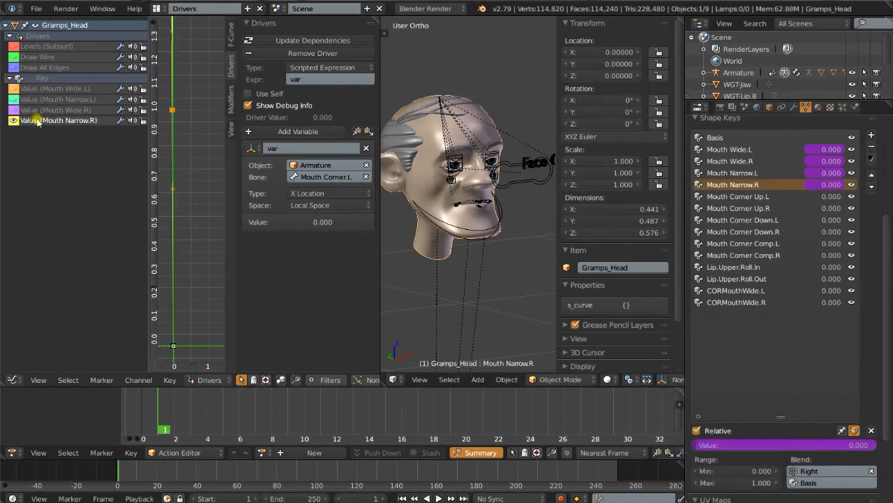
left_click(356, 176)
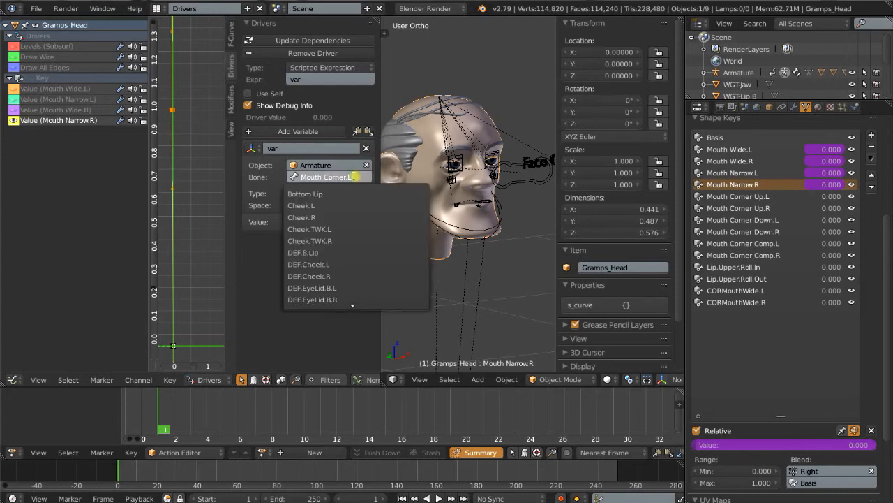
key("BackSpace")
type("R")
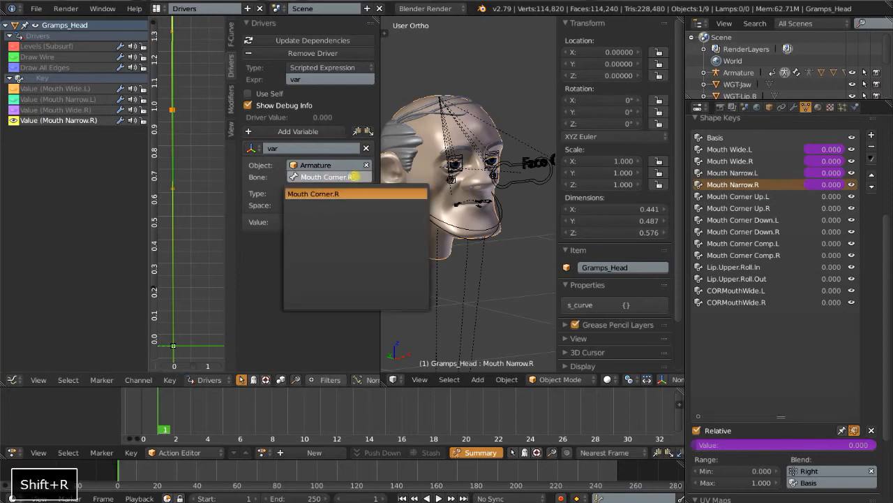
left_click(331, 193)
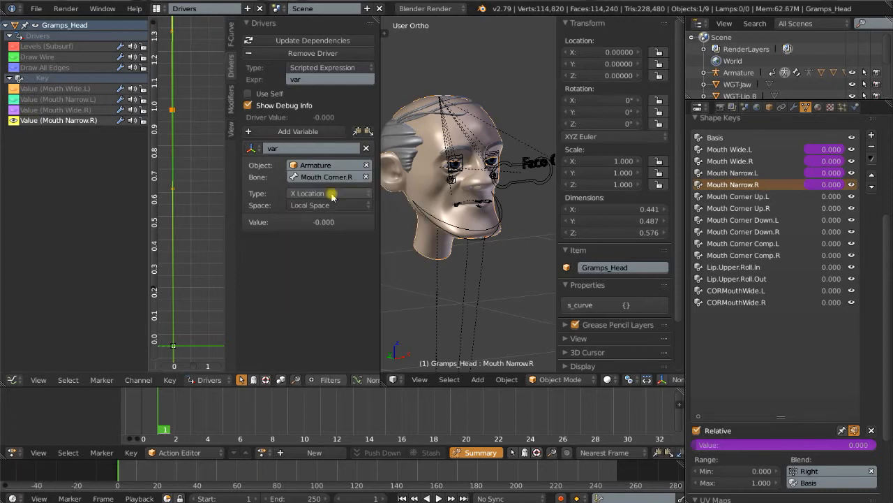
left_click(289, 79)
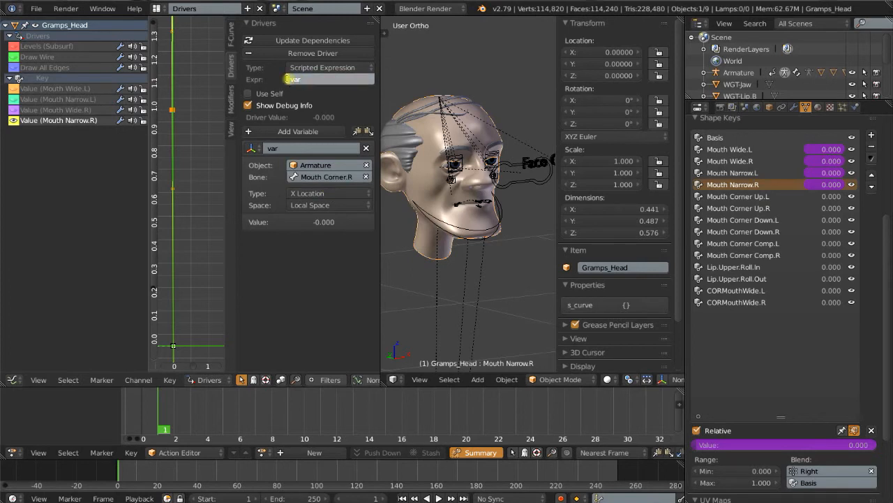
type("-")
key("Return")
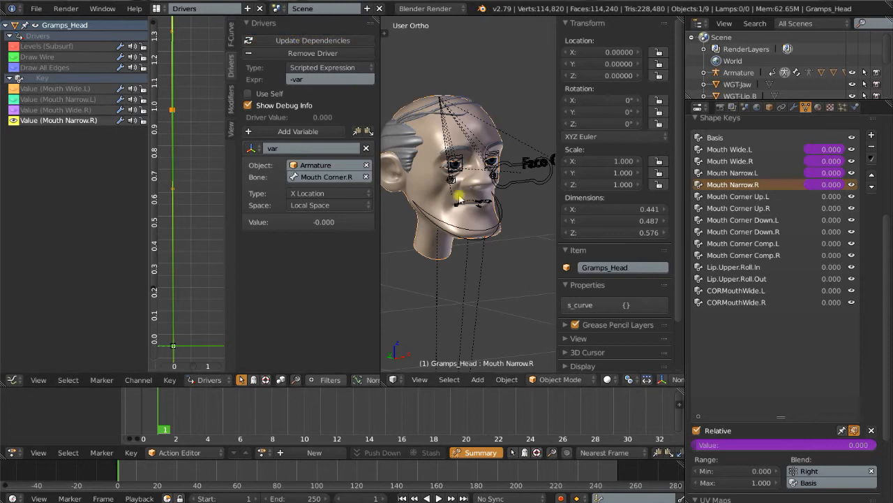
- Clear the Mouth Corner.R bone's location and test the drivers by sliding it along local X, cancelling the move
scroll(468, 203, "up", 3)
right_click(450, 215)
key("alt+g")
key("g")
key("x")
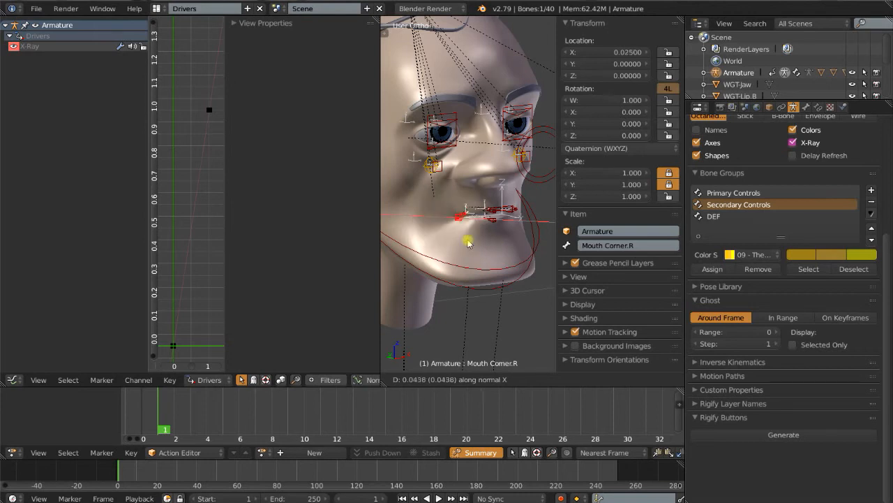
key("Escape")
- Switch to the Default screen layout and open the mouth by rotating the Jaw bone about -26.7° around its local X axis
scroll(480, 238, "down", 6)
middle_click_drag(489, 236, 451, 230)
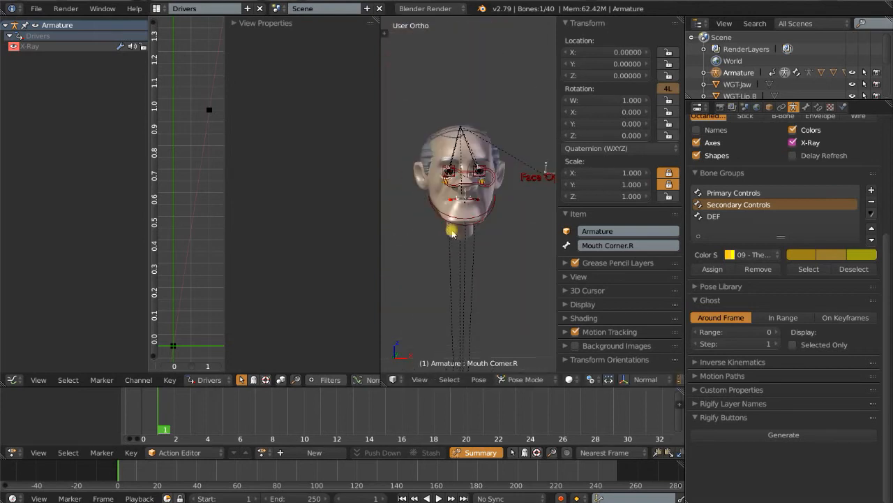
left_click(159, 8)
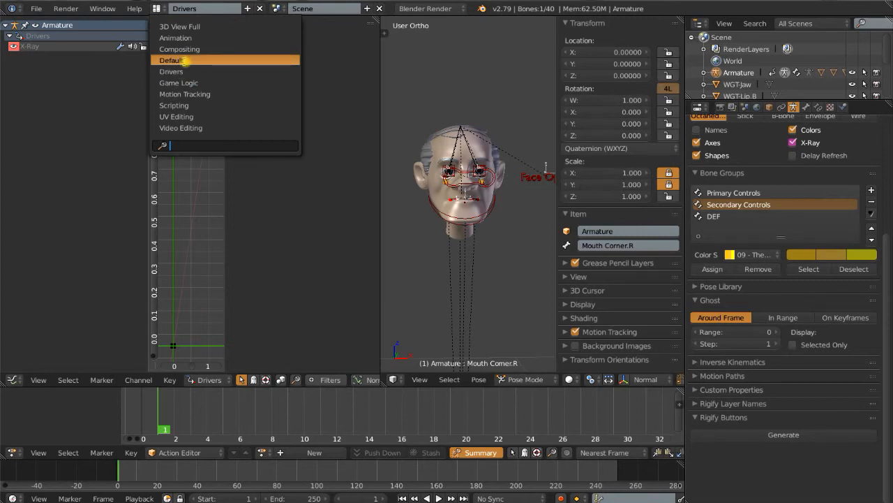
left_click(185, 60)
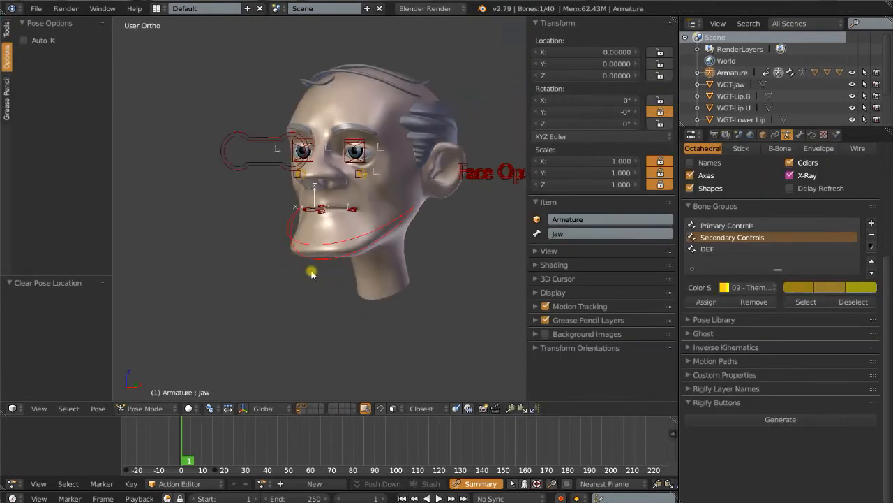
middle_click_drag(310, 265, 342, 279)
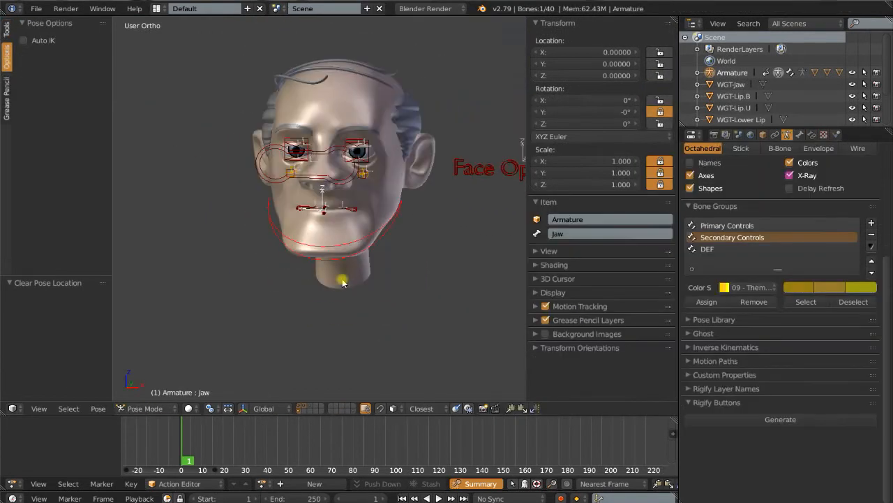
key("r")
key("x")
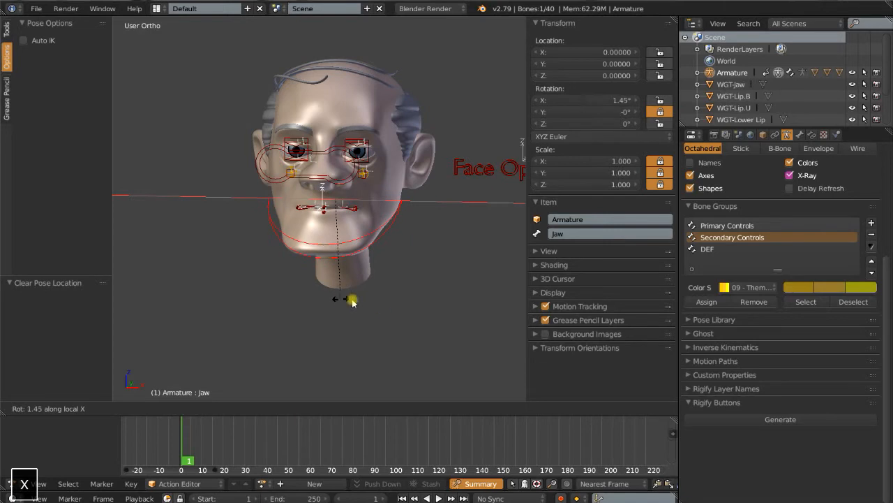
key("x")
left_click(398, 300)
- Select the head mesh's Mouth Corner Comp.L shape key and preview its value, returning it to 0.000
scroll(393, 295, "up", 4)
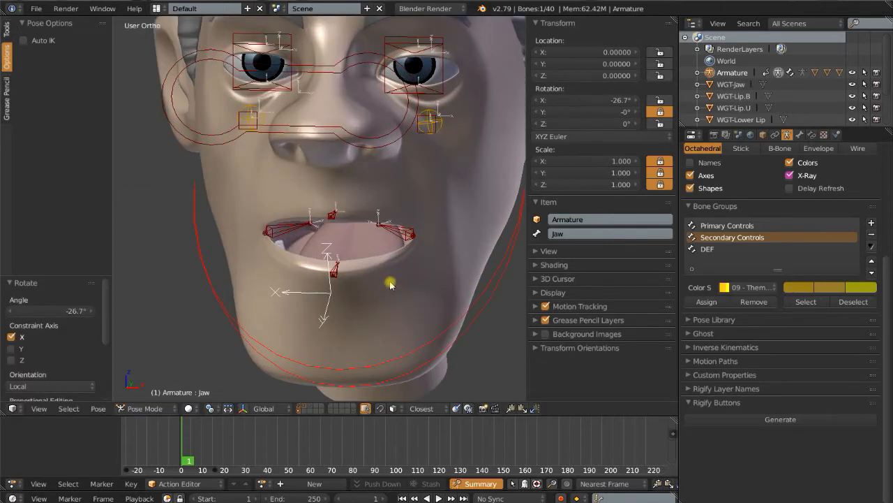
scroll(449, 225, "down", 4)
middle_click_drag(437, 244, 431, 239, "shift")
scroll(411, 243, "up", 3)
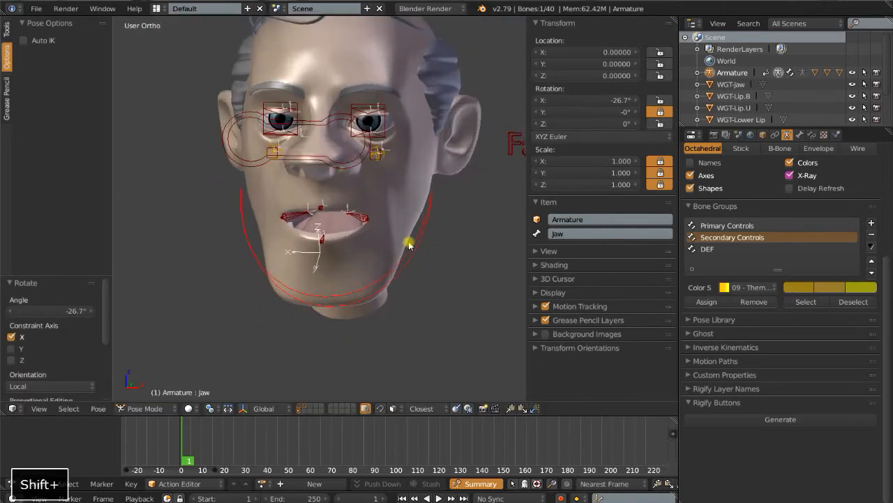
right_click(417, 215)
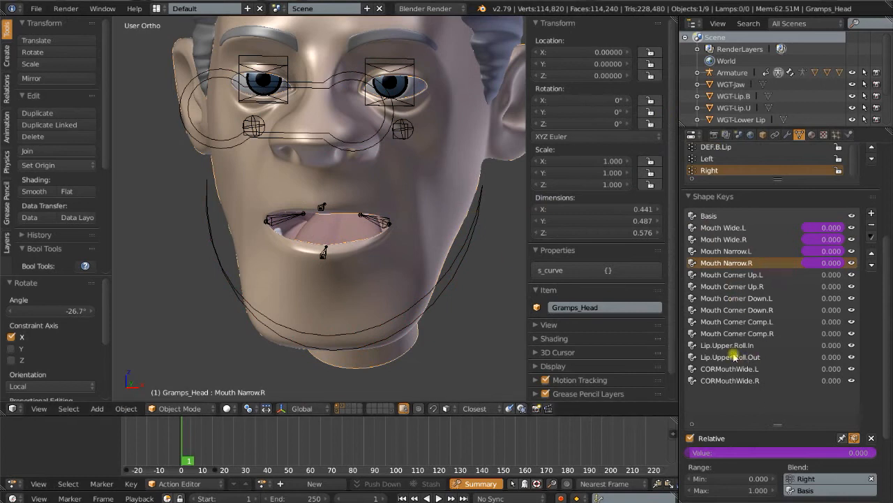
left_click(748, 323)
mouse_move(712, 453)
left_mouse_down()
mouse_move(790, 453)
mouse_move(707, 453)
left_mouse_up()
- Scale the Mouth Corner.L bone down along its local Z axis to 0.500
right_click(381, 224)
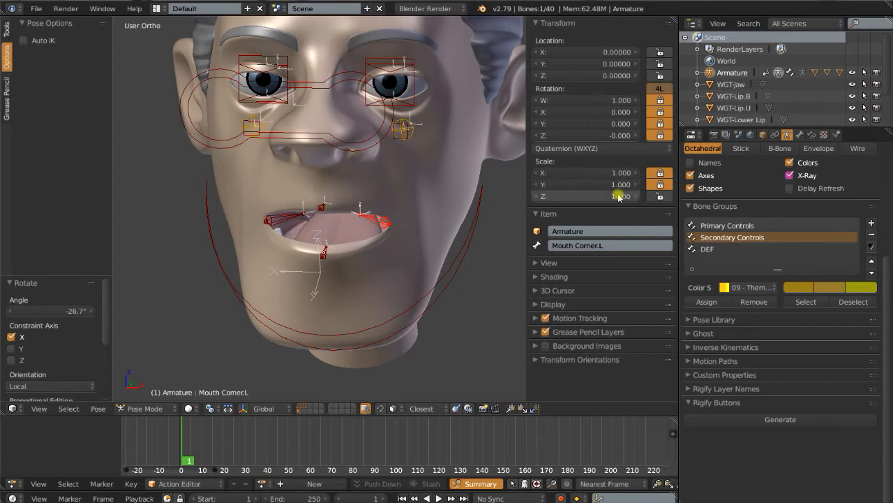
right_click(414, 232)
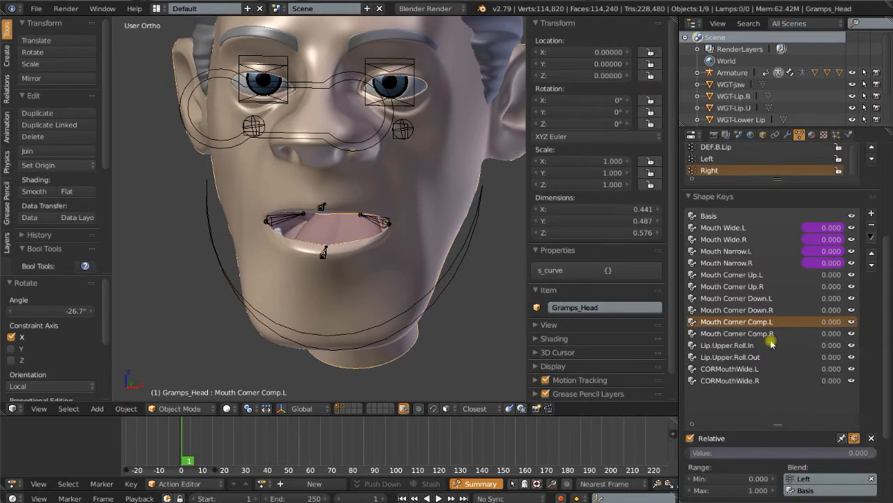
right_click(386, 221)
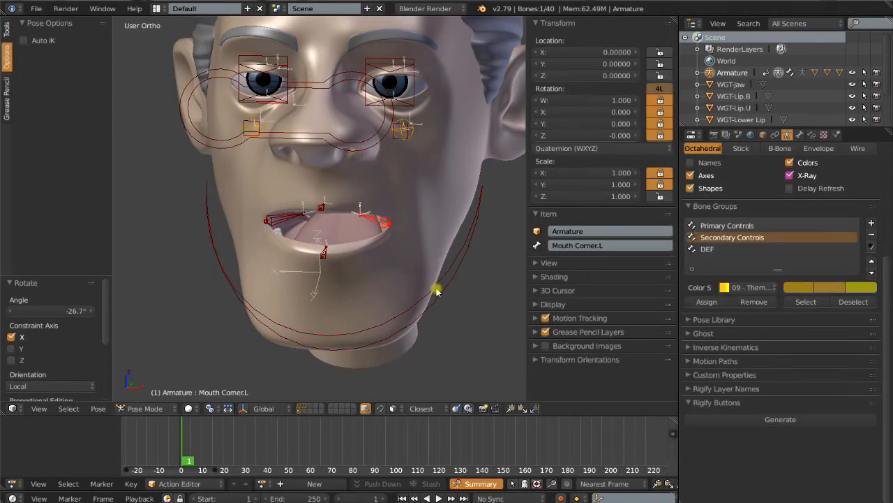
key("s")
key("z")
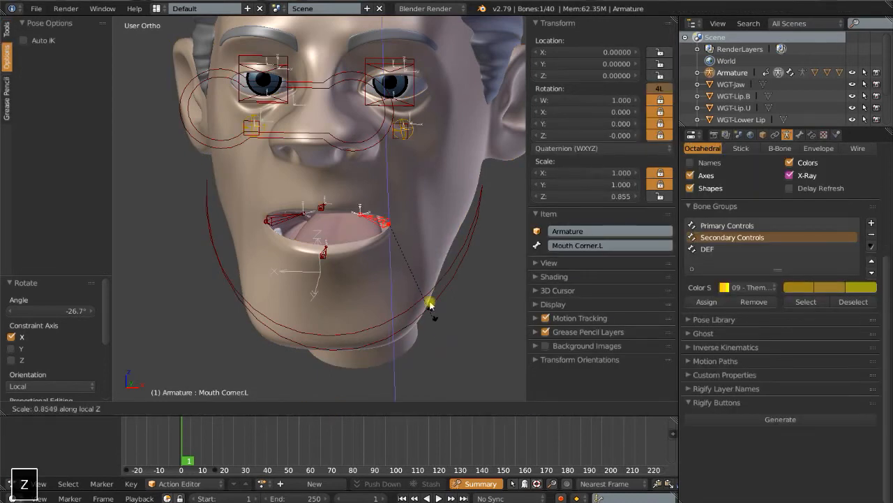
left_click(415, 245)
- Set the head mesh's Mouth Corner Comp.L shape key value to 1.000 and add a manually configured single driver to it
right_click(421, 211)
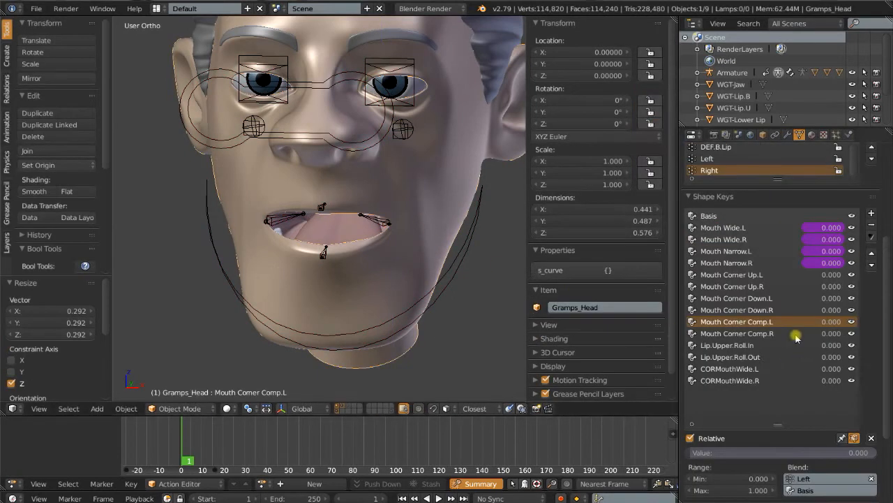
left_click_drag(694, 452, 878, 454)
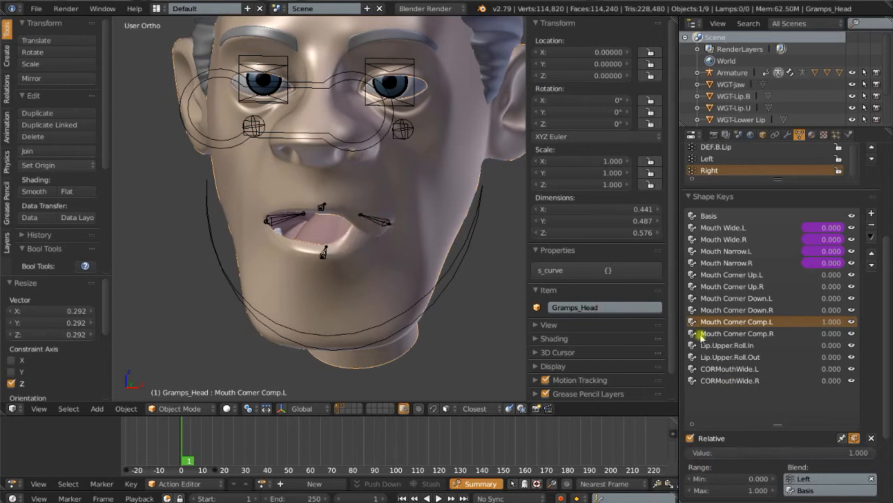
right_click(796, 452)
mouse_move(730, 346)
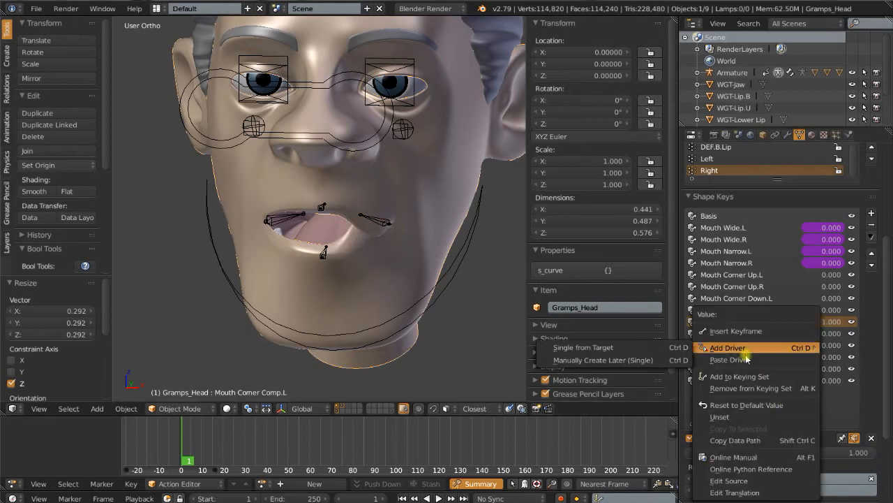
left_click(618, 347)
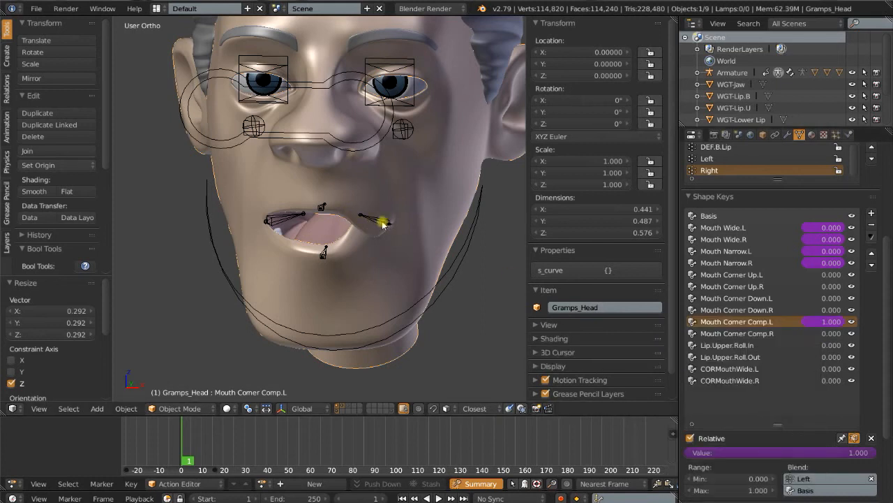
- Copy the Mouth Corner.L bone's name and isolate the head mesh's Mouth Corner Comp.L driver in the Drivers layout
left_click(382, 223)
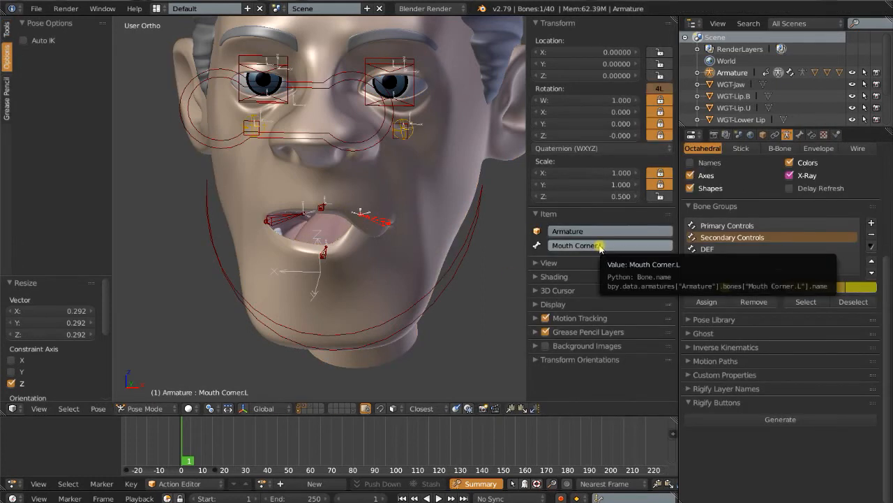
key("ctrl+c")
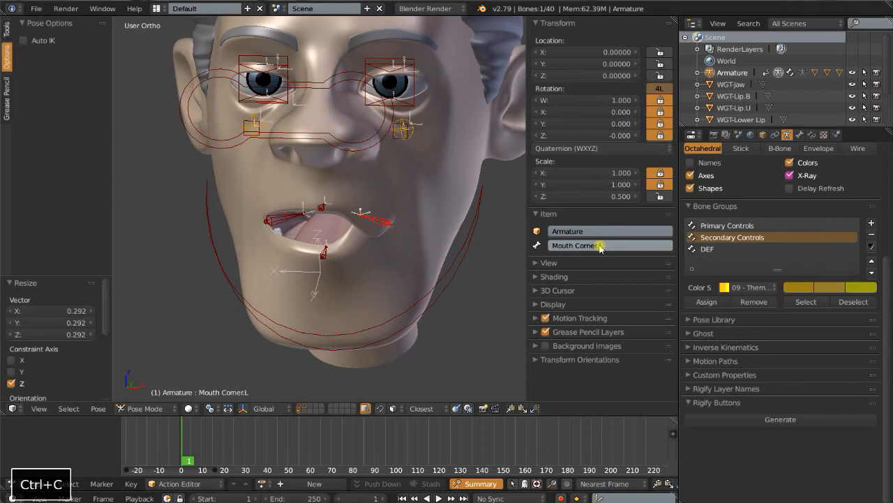
left_click(157, 8)
left_click(178, 71)
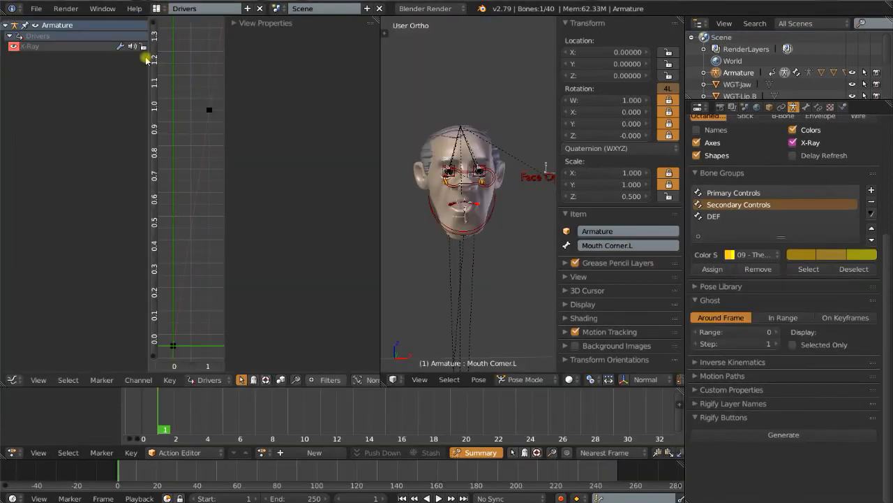
left_click(439, 143)
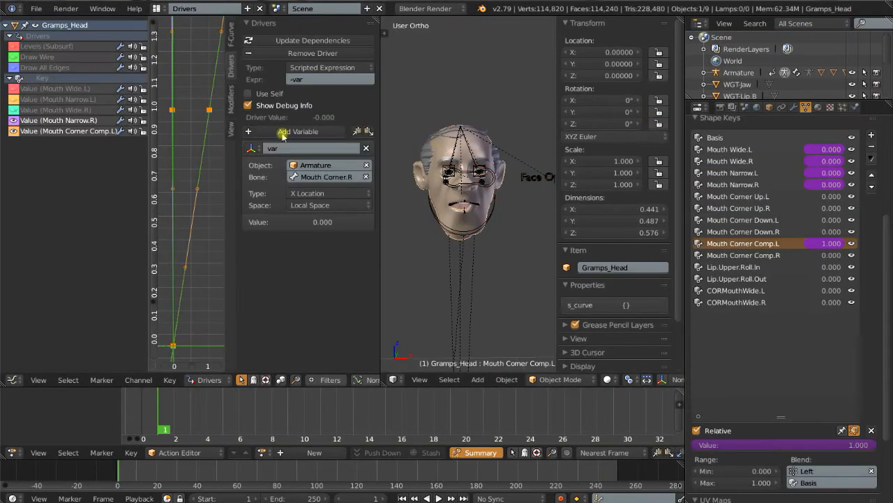
left_click(43, 131)
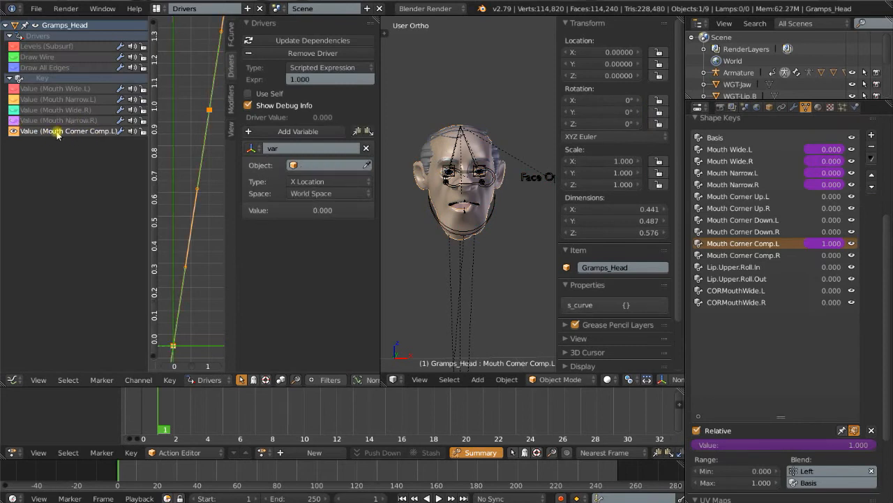
- Set the Mouth Corner Comp.L driver's expression to var and target the Armature's Mouth Corner.L bone
left_click(328, 80)
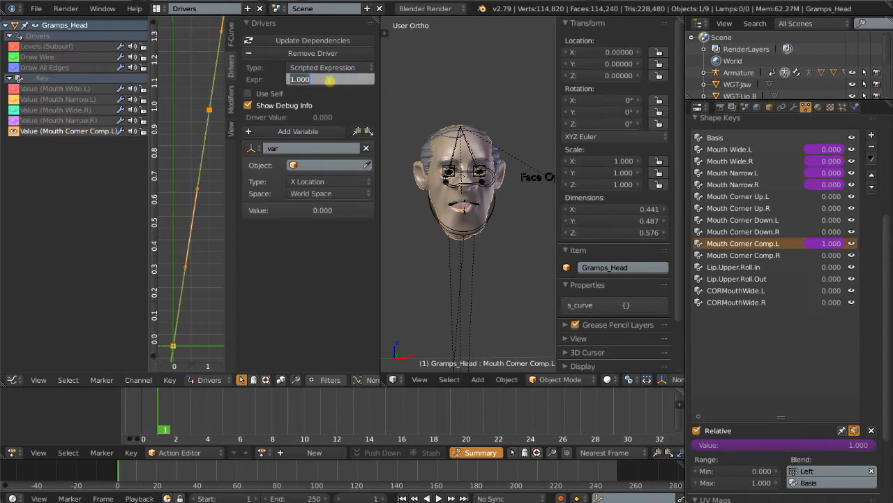
type("var")
key("Return")
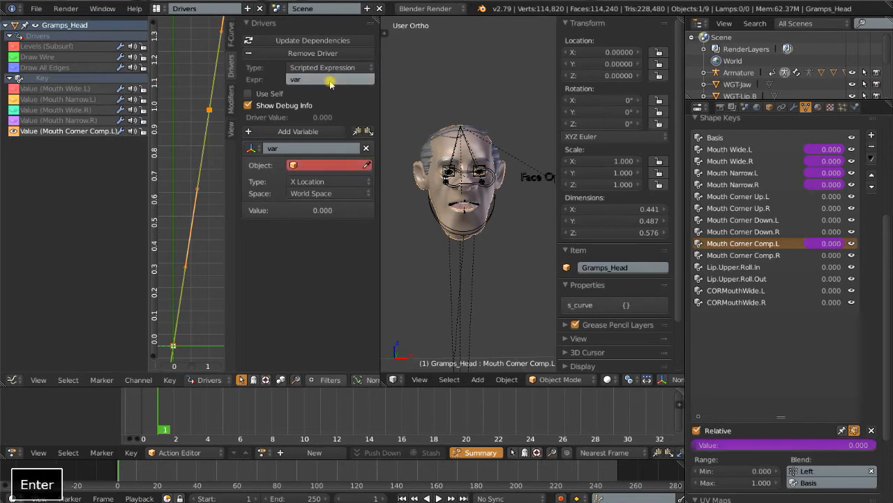
left_click(252, 148)
left_click(273, 122)
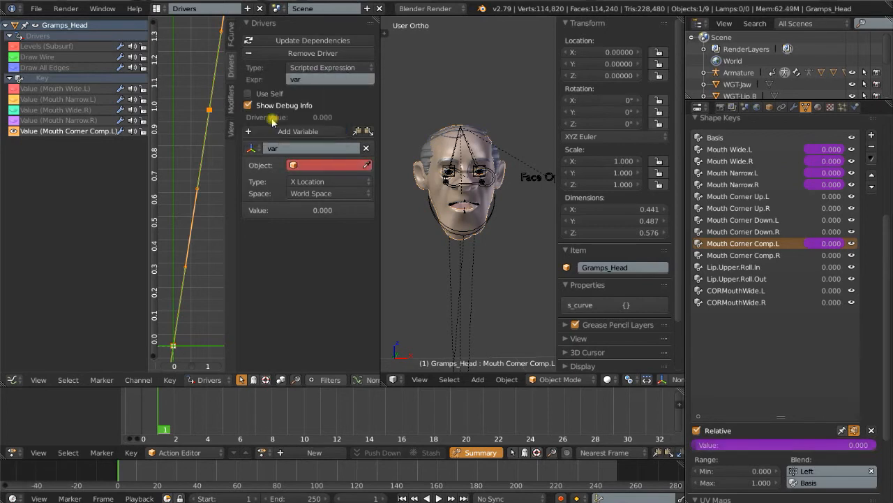
left_click(292, 165)
left_click(309, 183)
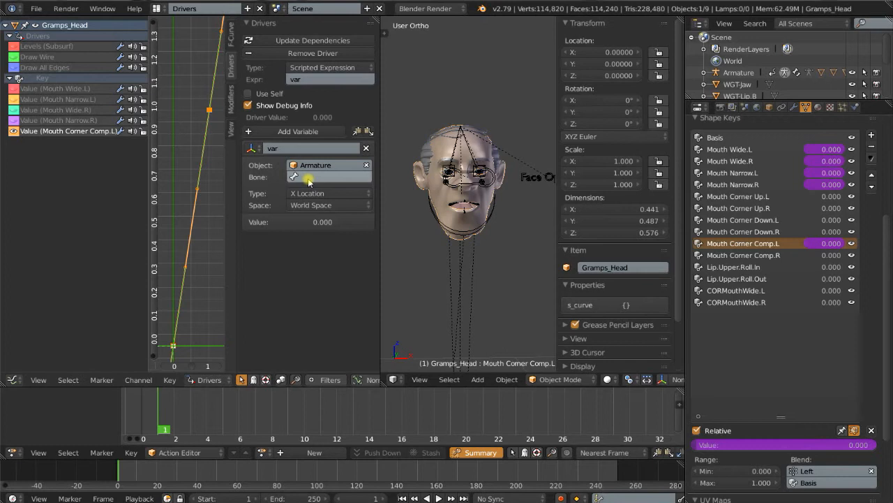
key("ctrl+v")
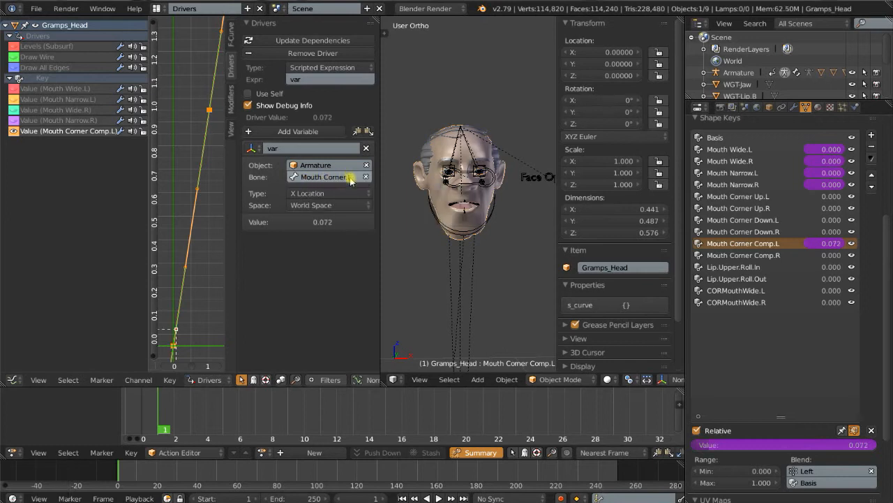
- Set the driver variable's transform type to Z Scale in Local Space
left_click(312, 195)
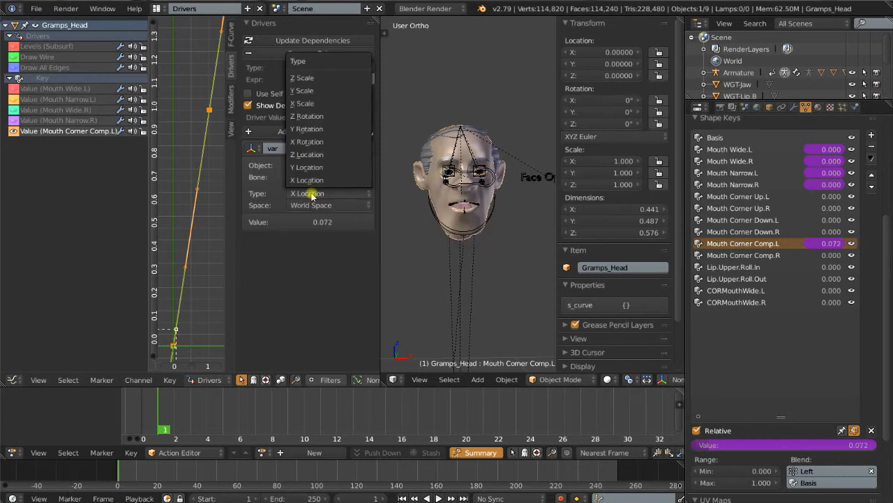
left_click(302, 78)
left_click(316, 206)
left_click(313, 167)
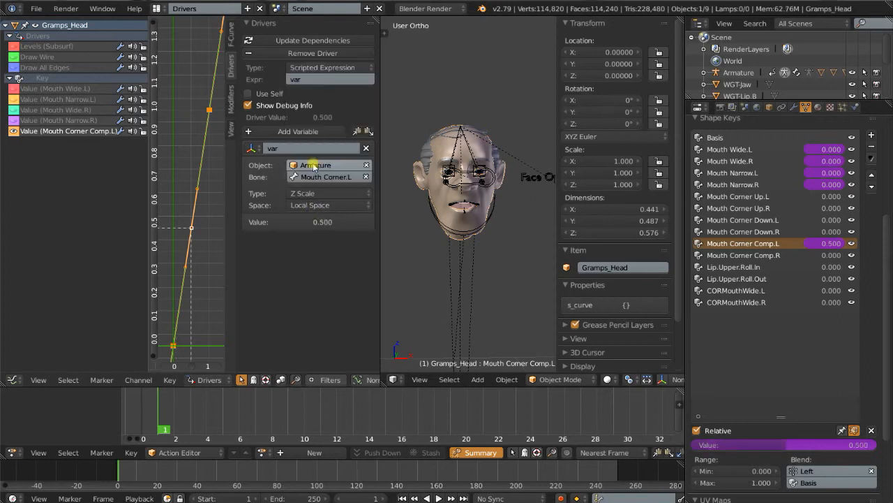
- Set the frame of the Mouth Corner Comp.L driver curve's keyframe at value 0 to 1.0
right_click(173, 346)
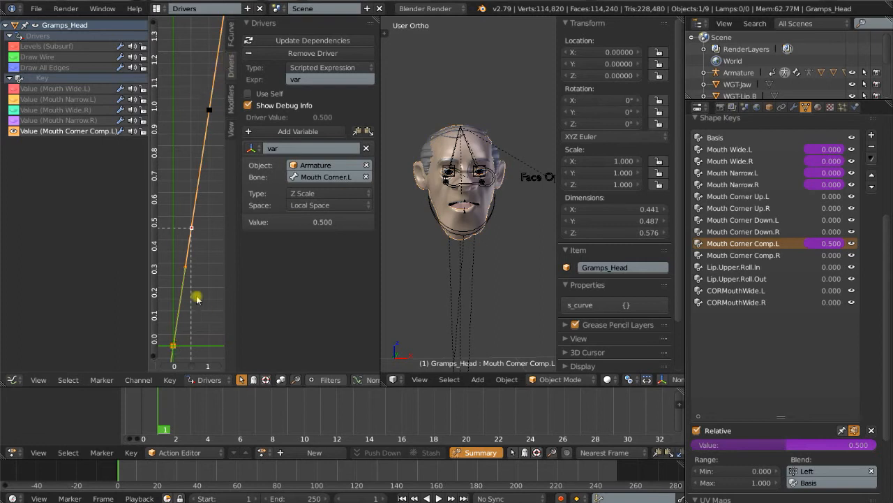
left_click(232, 39)
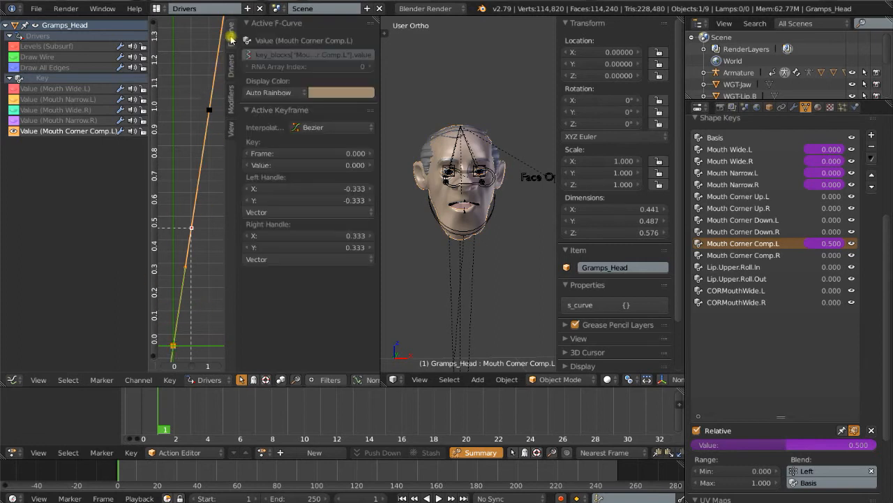
left_click(327, 153)
type("1.")
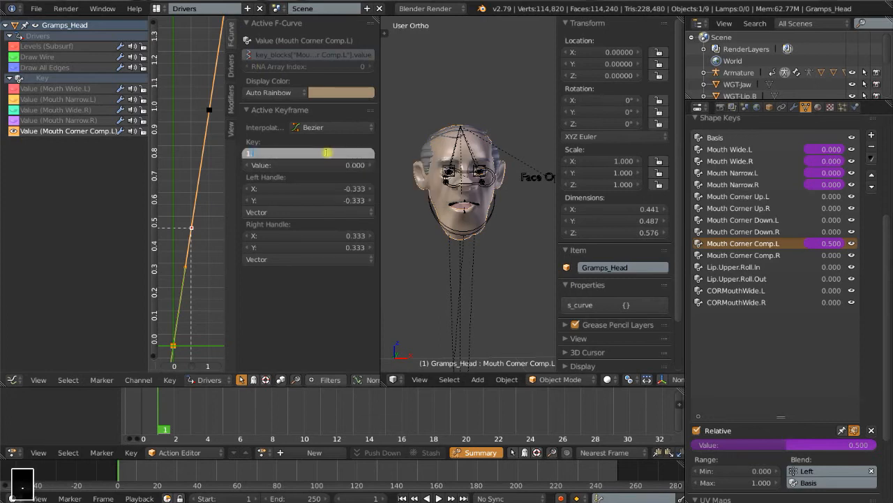
type("0")
key("Return")
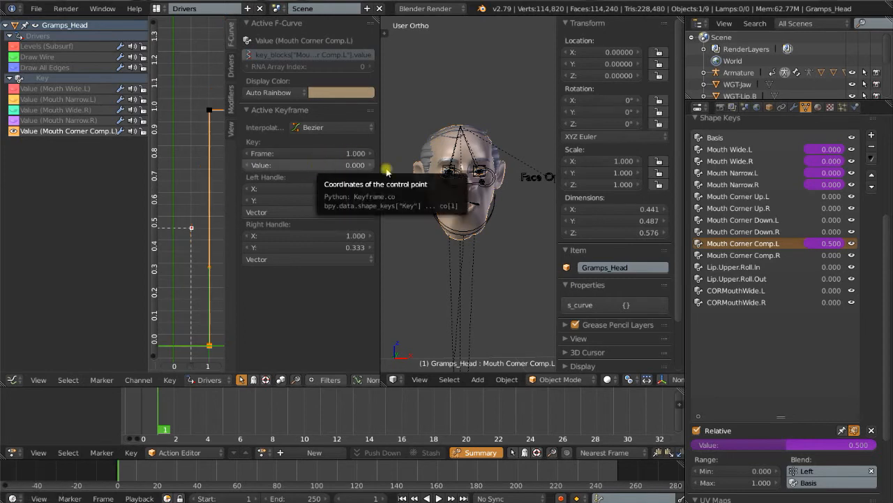
- Set the frame of the Comp.L driver curve's keyframe at value 1 to 0.5 and update the driver's dependencies
right_click(209, 109)
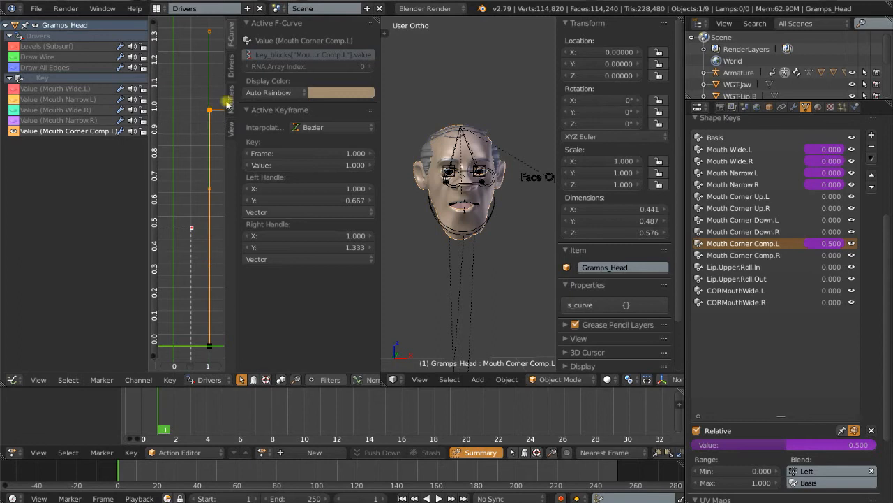
left_click(338, 153)
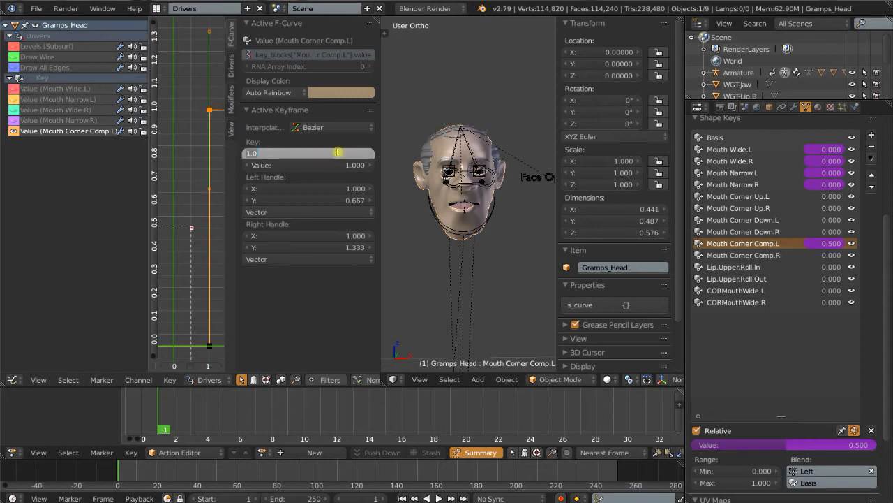
type("0.5")
key("Return")
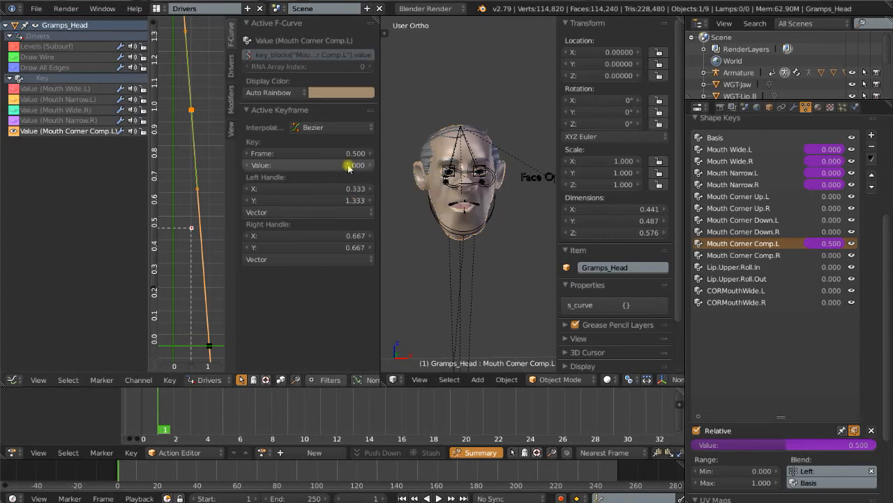
left_click(232, 66)
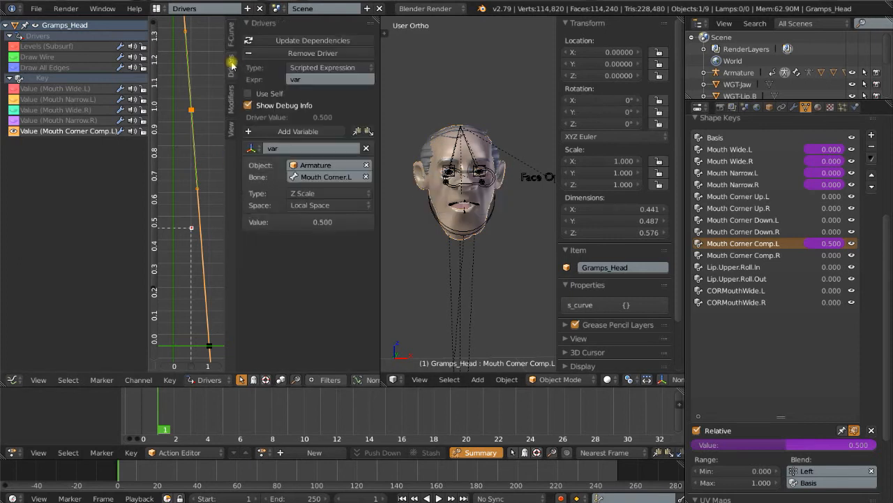
left_click(315, 43)
- Test the Comp.L driver by scaling the Mouth Corner.L bone along its local Z axis
right_click(415, 170)
scroll(479, 249, "up", 3)
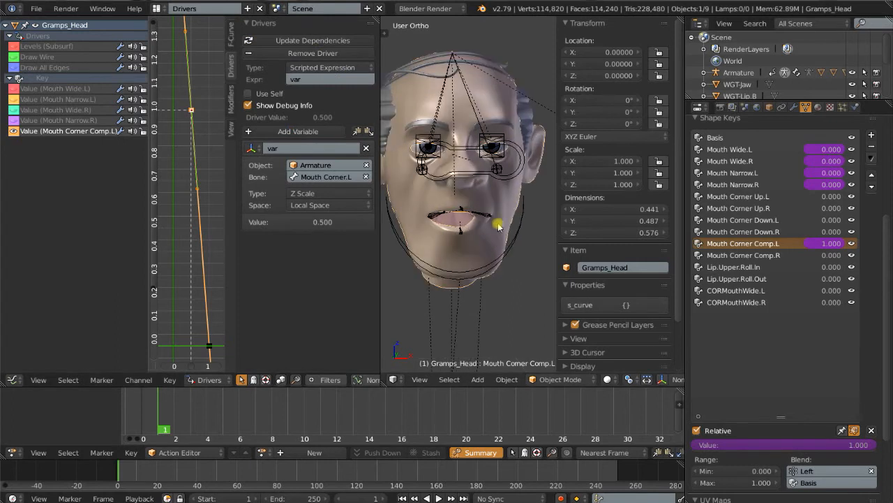
right_click(488, 215)
key("s")
key("z")
key("z")
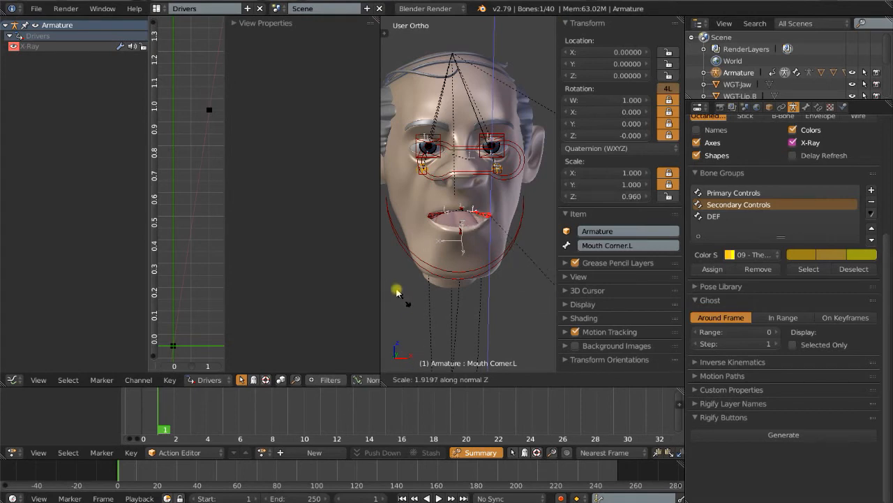
left_click(419, 279)
scroll(465, 256, "down", 4)
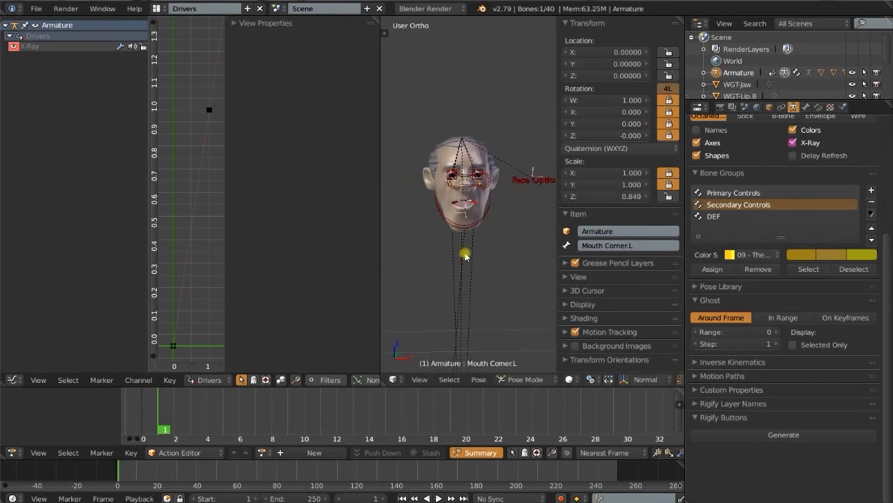
- Select all pose bones and clear their rotation and scale
key("a")
key("alt+r")
key("alt+s")
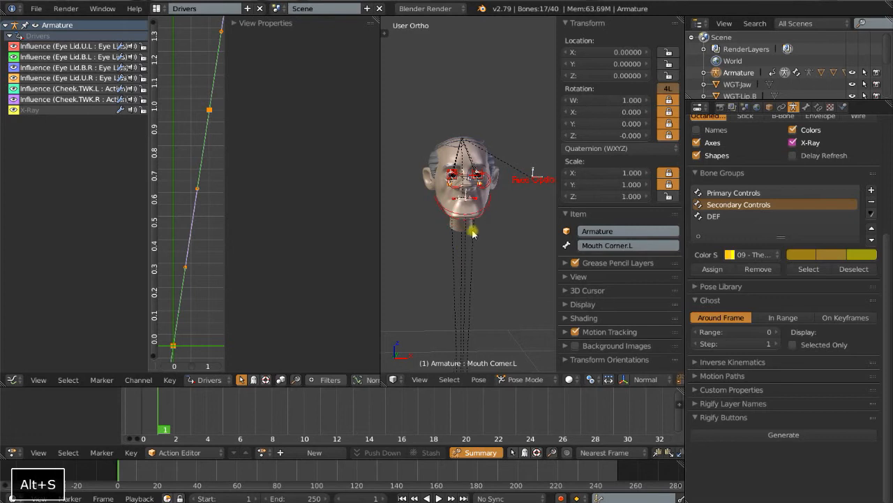
- Switch to the Default layout and, in the right side view, rotate the Top Lip bone -45° about its local X axis
left_click(160, 6)
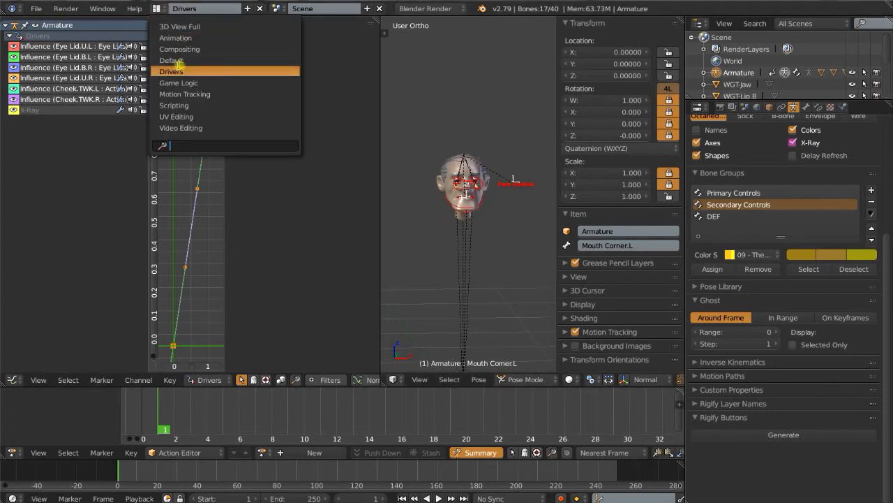
left_click(171, 61)
middle_click_drag(309, 192, 297, 255)
key("KP_1")
key("KP_3")
right_click(286, 232)
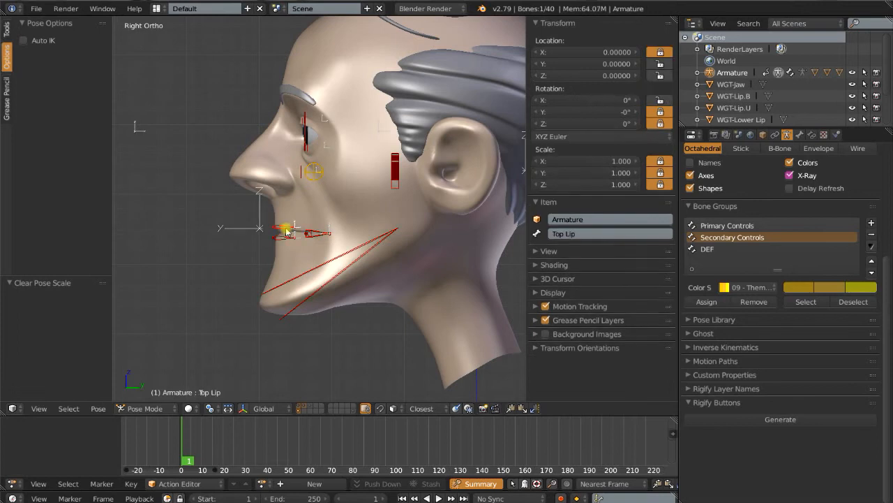
scroll(287, 232, "up", 3)
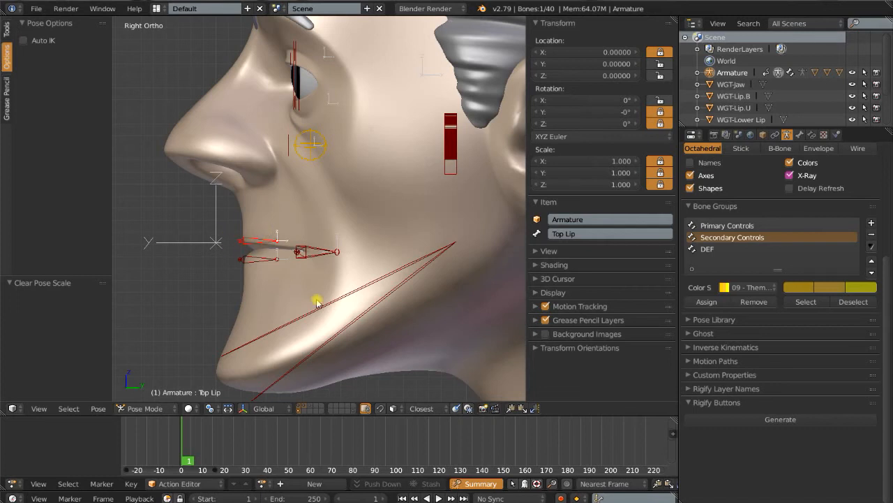
type("r-45")
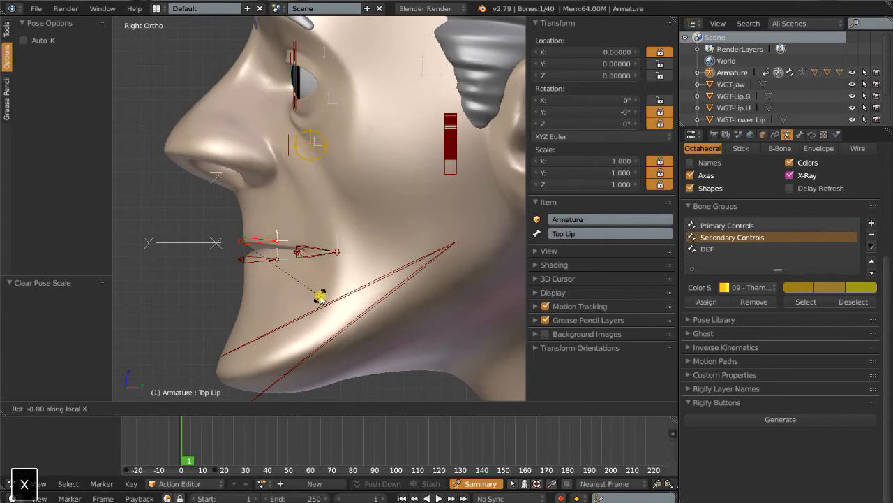
key("Return")
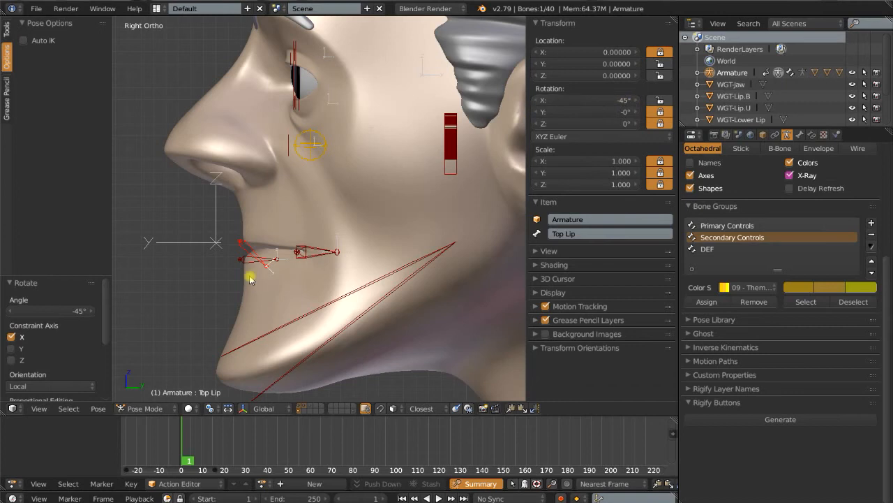
- Set the head mesh's Lip.Upper.Roll.Out shape key value to 1.000 and add a manually configured single driver to it
right_click(275, 218)
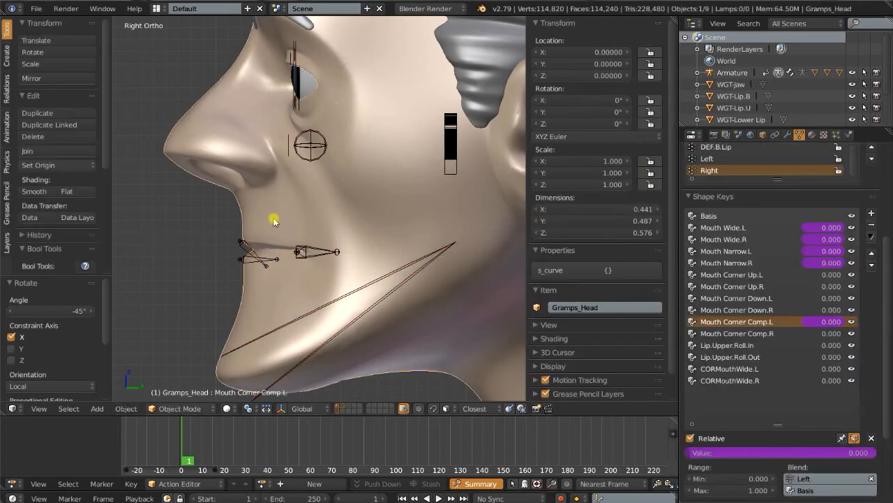
left_click(741, 358)
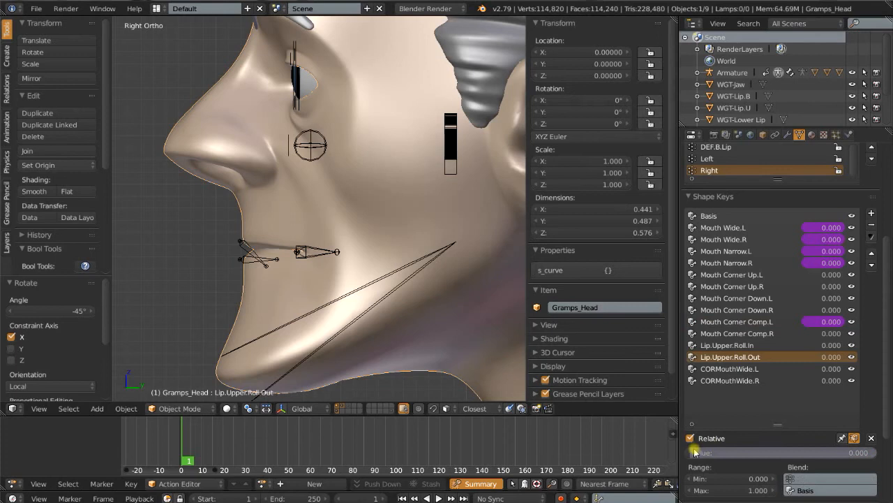
left_click_drag(698, 452, 878, 452)
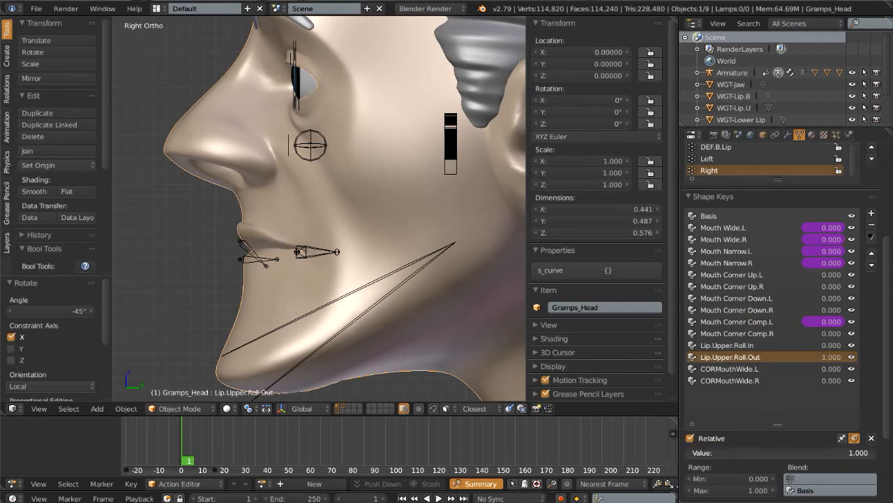
right_click(792, 455)
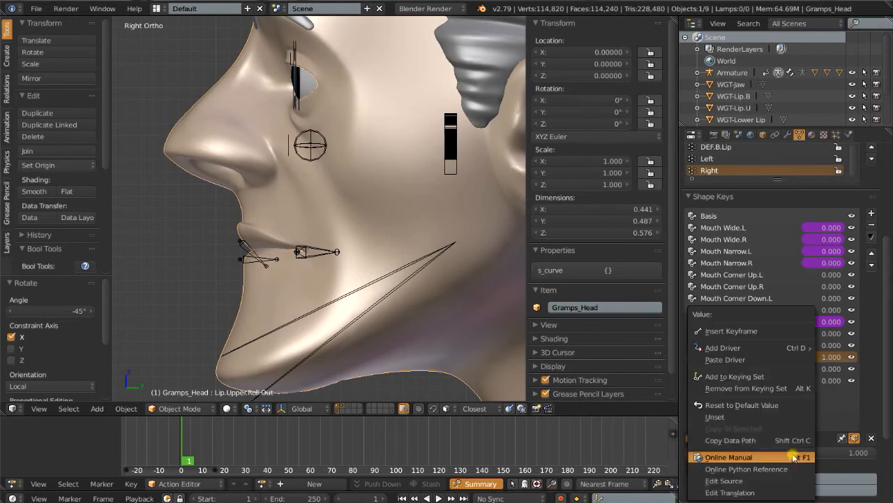
mouse_move(733, 348)
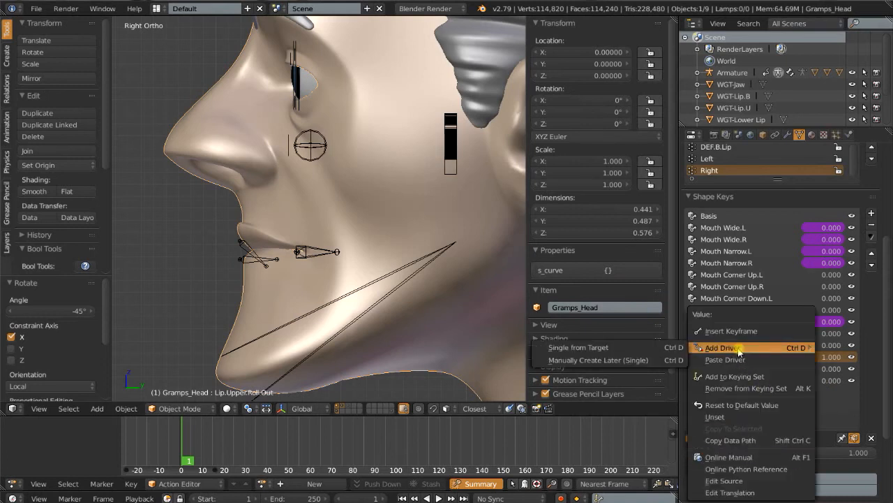
left_click(602, 363)
- Copy the Top Lip bone's name and isolate the head mesh's Lip.Upper.Roll.Out driver in the Drivers layout
right_click(240, 243)
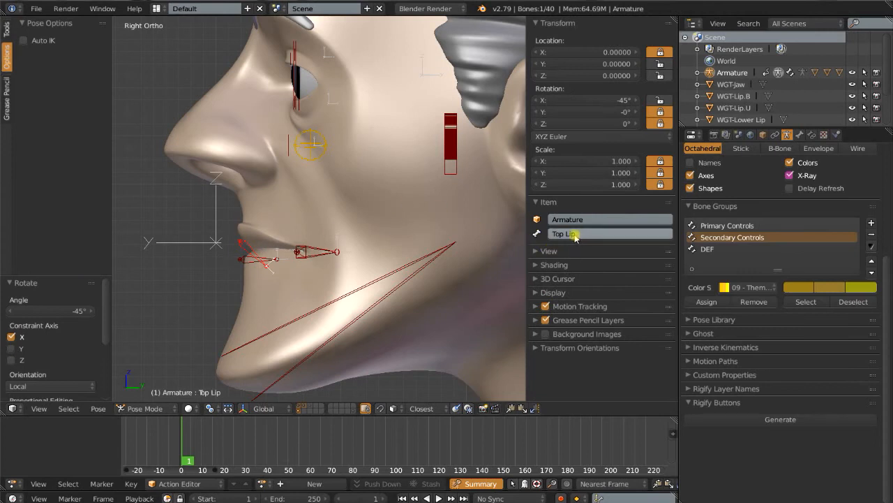
key("ctrl+c")
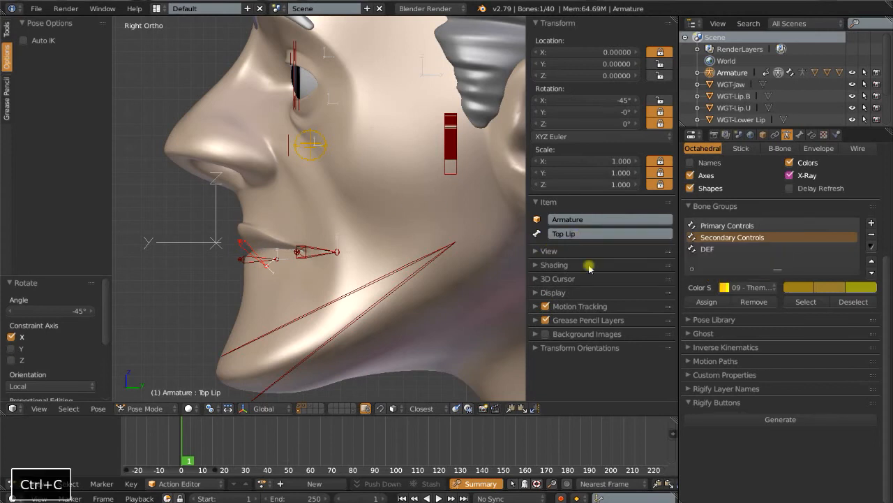
left_click(160, 8)
left_click(171, 72)
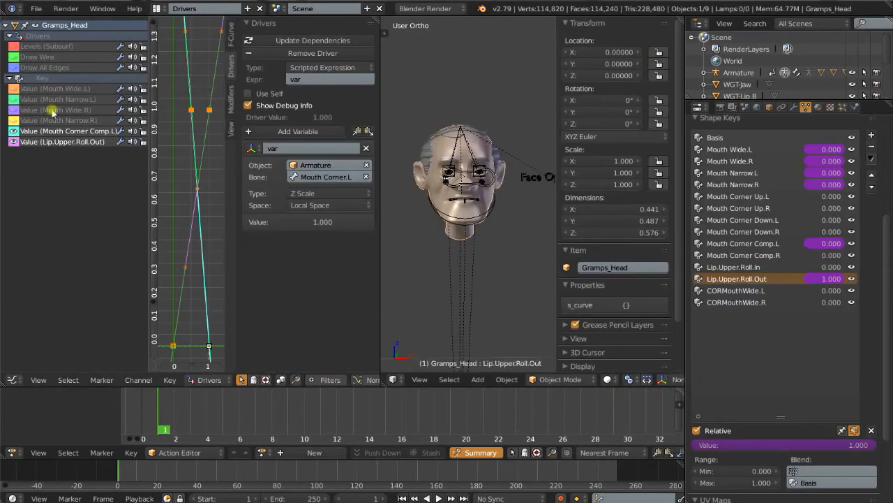
left_click(19, 140)
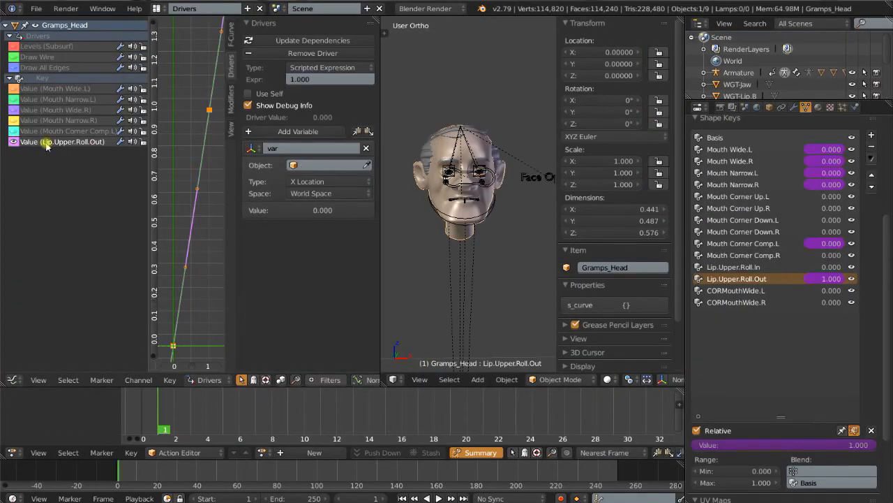
- Set the Lip.Upper.Roll.Out driver's expression to var and target the Armature's Top Lip bone
left_click(328, 79)
type("var")
key("Return")
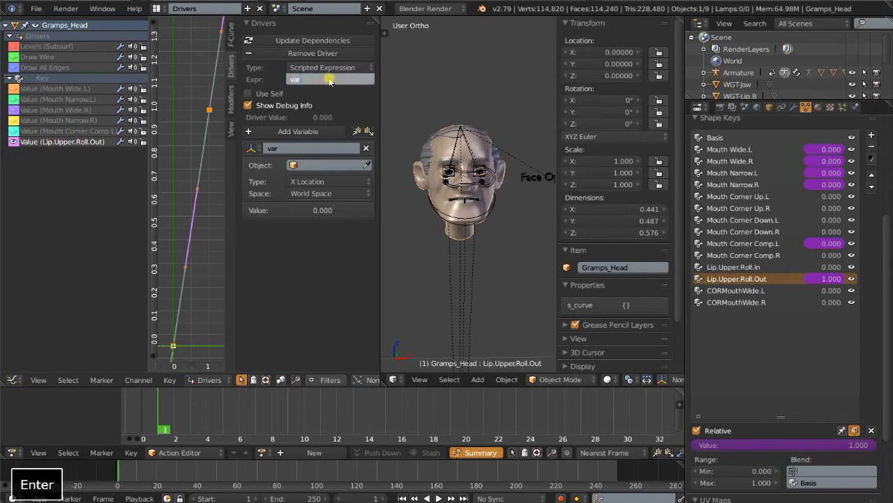
left_click(256, 148)
left_click(274, 123)
left_click(310, 170)
left_click(313, 176)
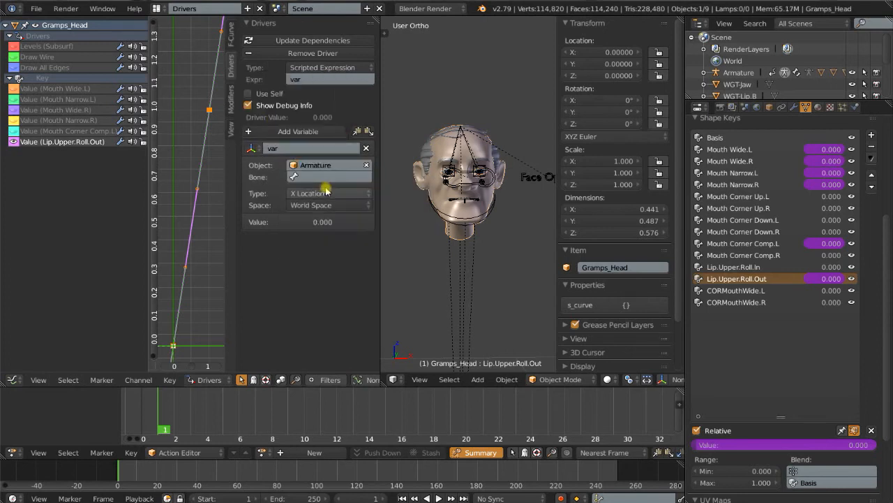
key("ctrl+v")
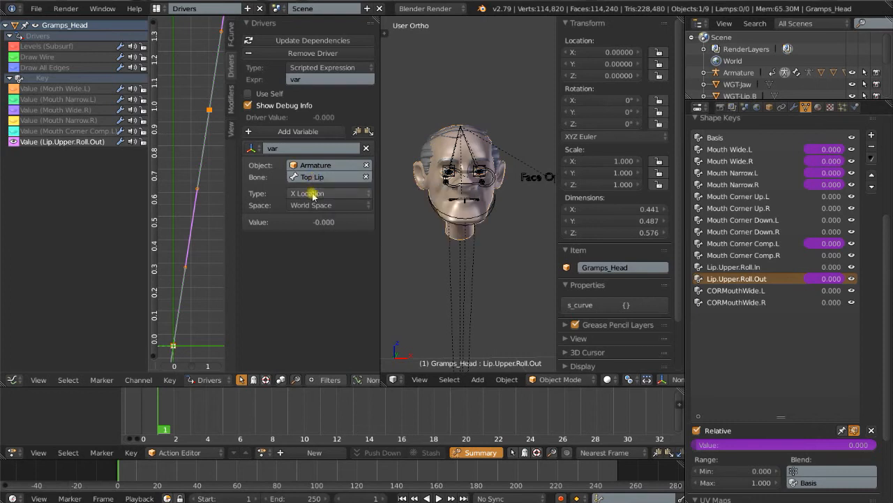
- Set the Lip.Upper.Roll.Out driver variable's transform type to X Rotation in Local Space
left_click(313, 195)
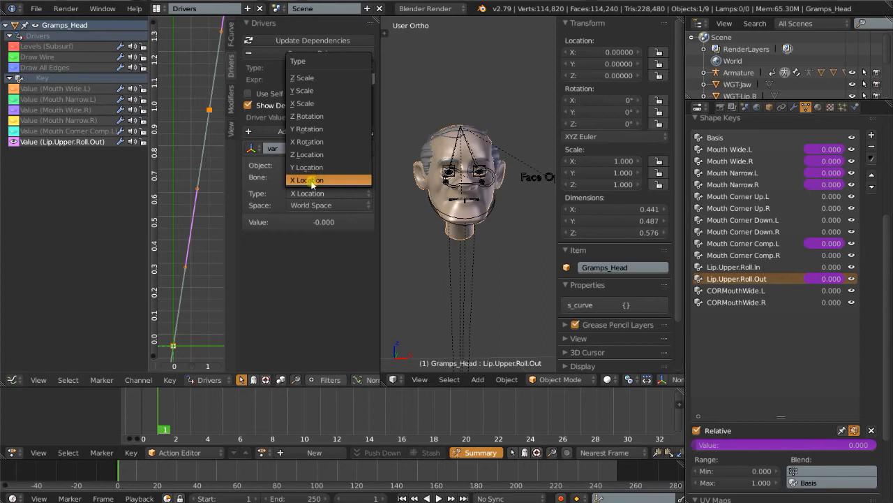
left_click(315, 142)
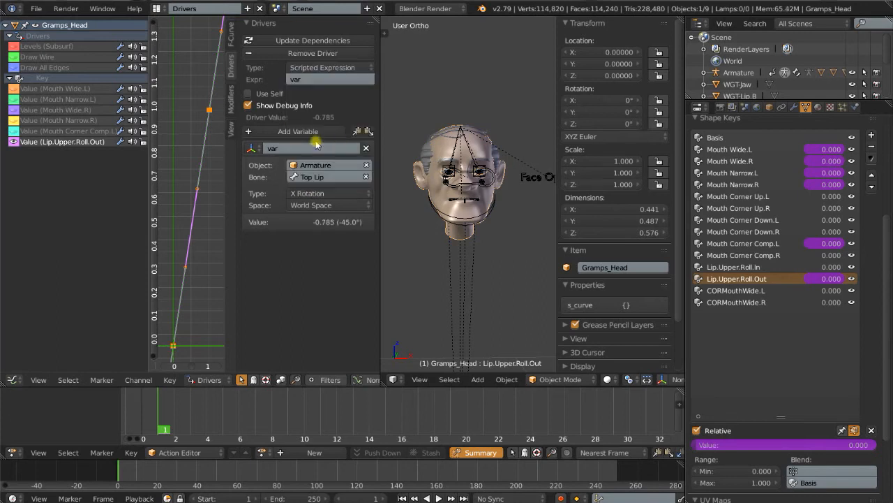
left_click(319, 205)
left_click(319, 165)
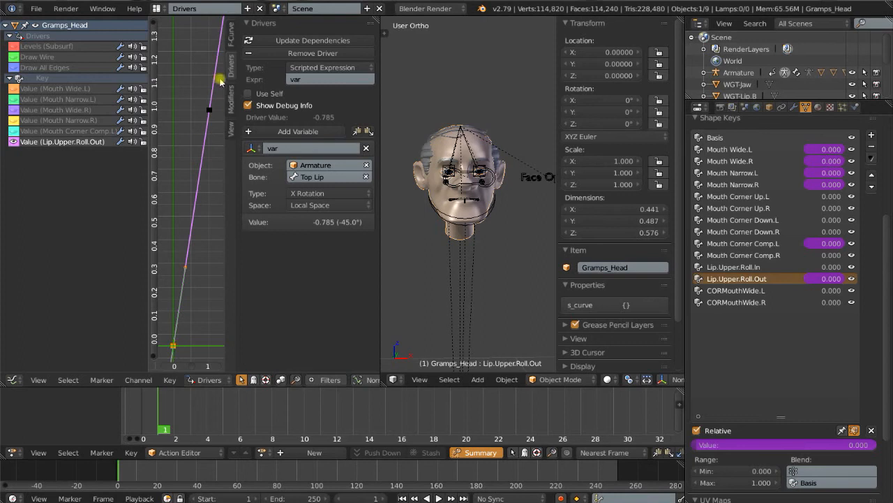
- Set the frame of the Lip.Upper.Roll.Out driver curve's upper keyframe to -0.785 and update the driver's dependencies
left_click(230, 35)
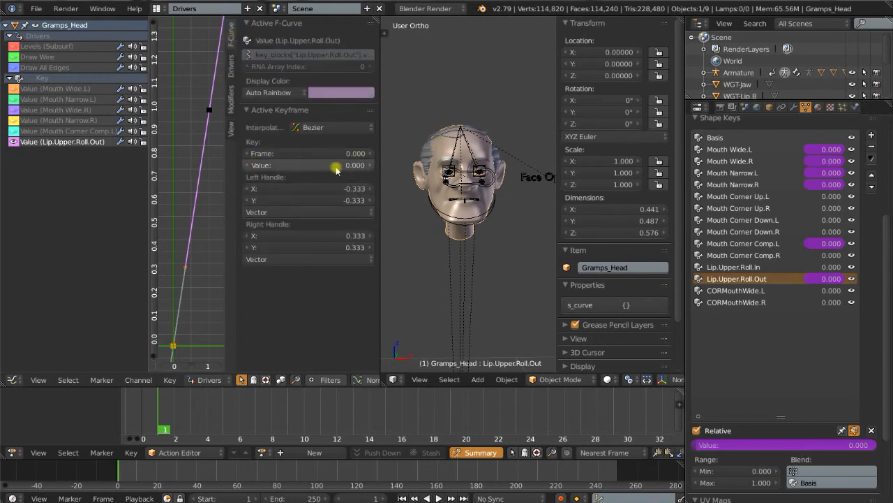
left_click(211, 110)
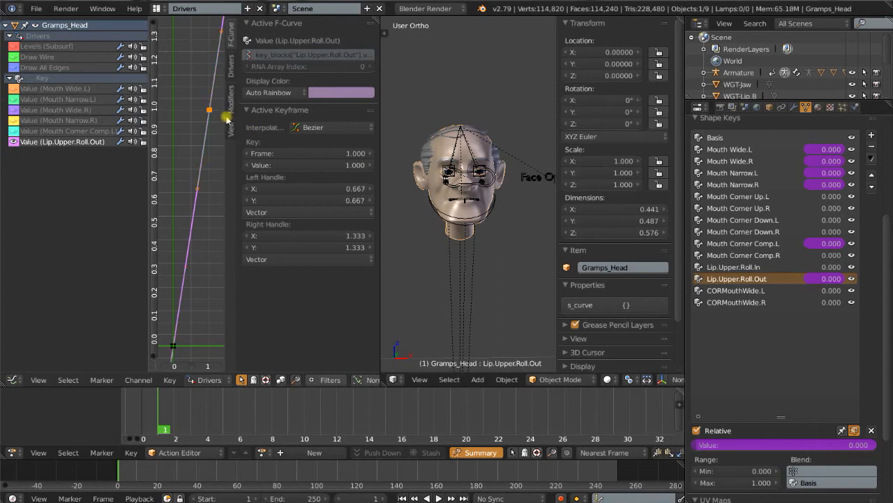
left_click(342, 153)
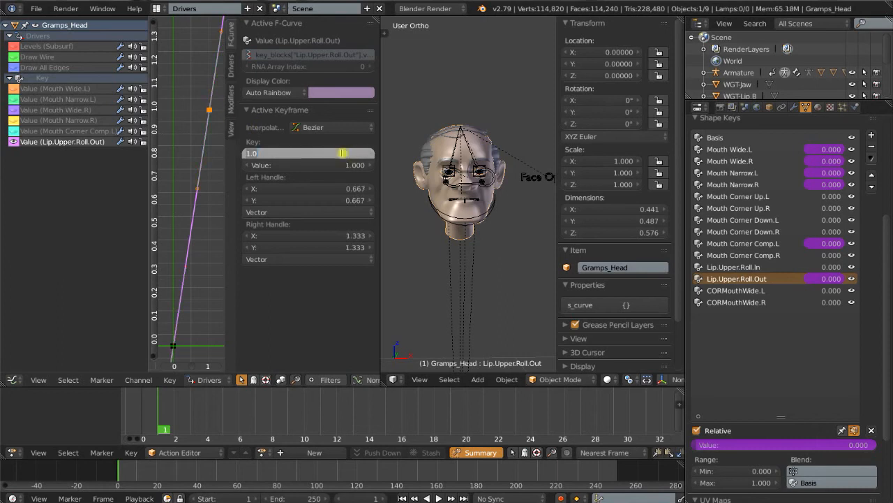
key("BackSpace")
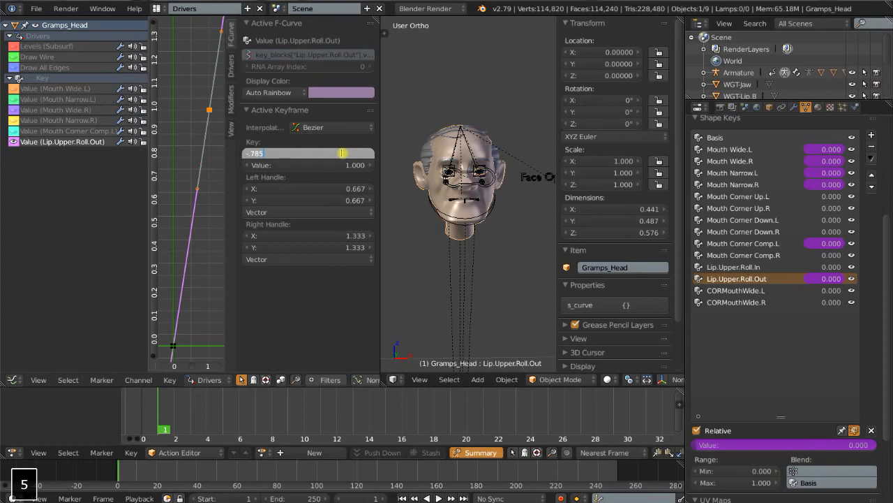
type("-.785")
key("Return")
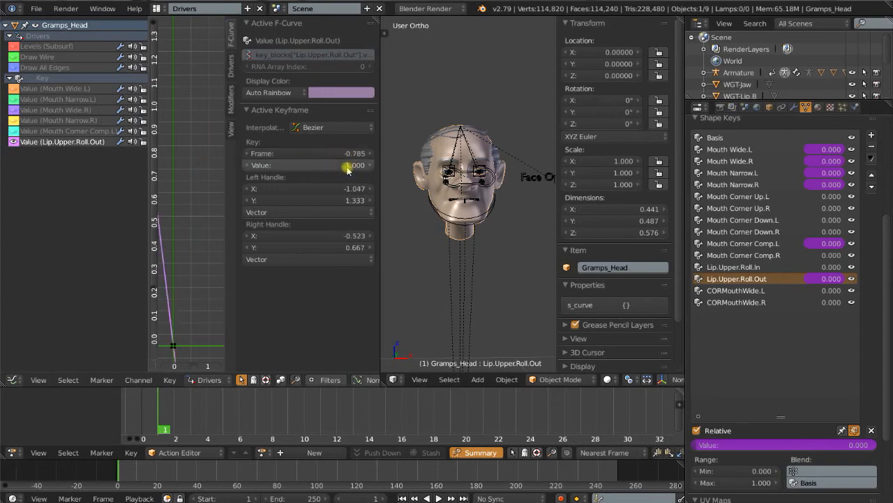
scroll(215, 237, "down", 1)
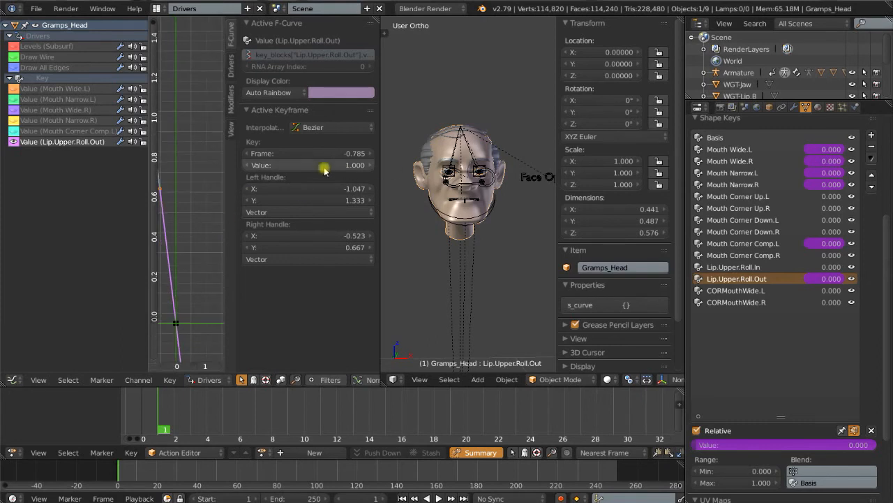
left_click(234, 73)
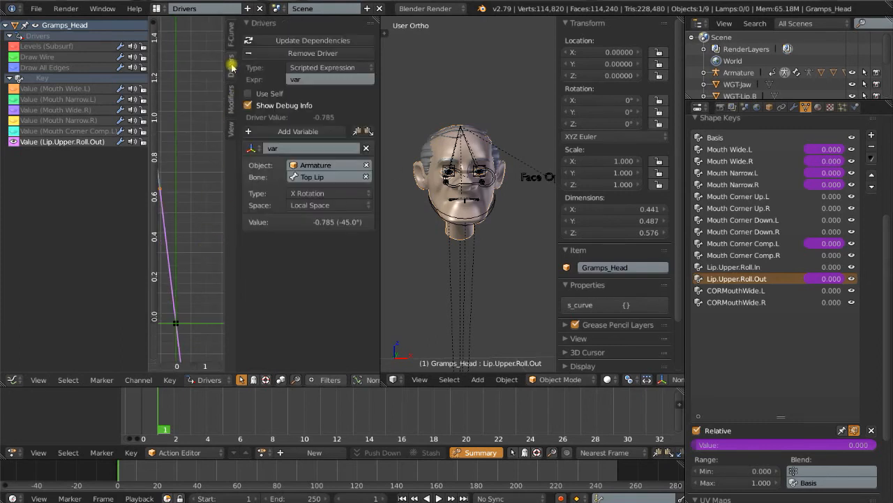
left_click(309, 42)
- Test-rotate the Top Lip bone around its X axis while viewing the lips from the side
scroll(502, 272, "up", 4)
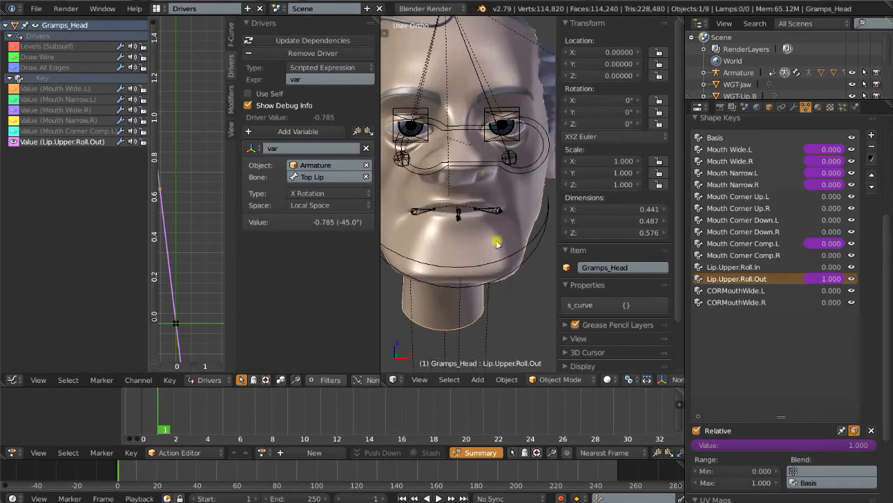
middle_click_drag(493, 239, 386, 235)
right_click(400, 207)
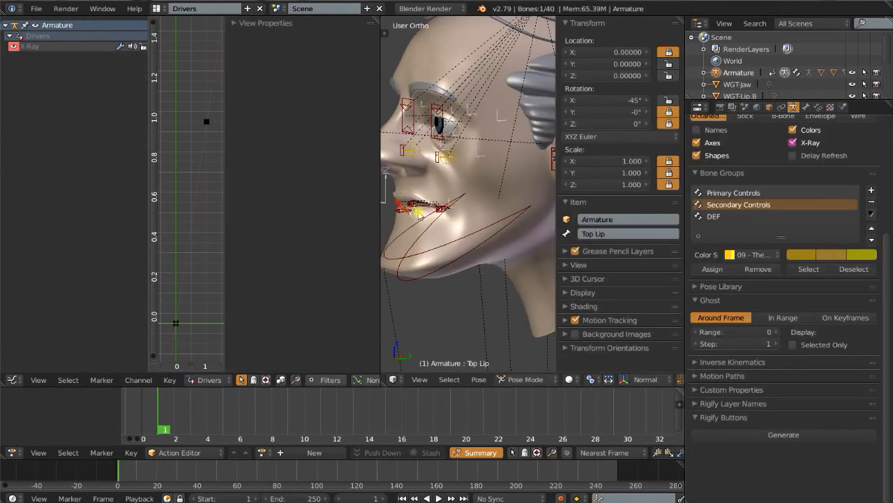
scroll(424, 241, "up", 2)
scroll(423, 249, "down", 3)
key("r")
key("x")
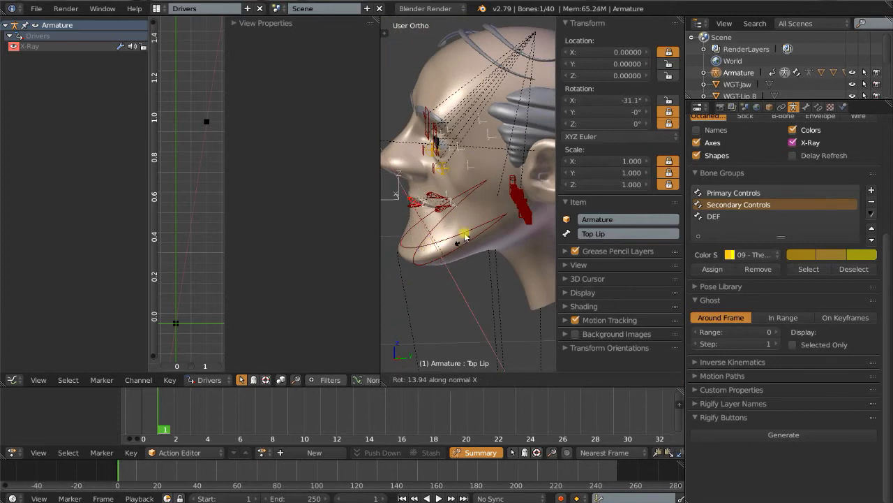
left_click(428, 183)
- Copy the driver from the head mesh's Lip.Upper.Roll.Out shape key and paste it onto Lip.Upper.Roll.In
right_click(412, 193)
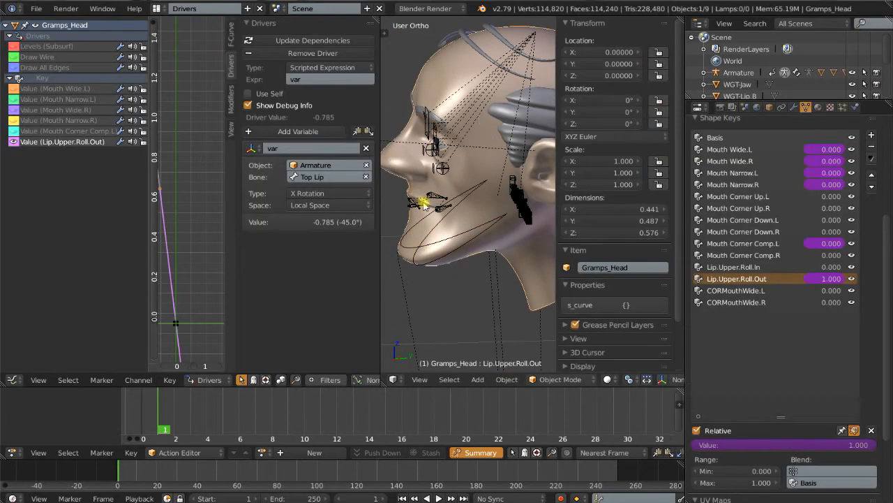
right_click(415, 201)
right_click(419, 192)
right_click(794, 446)
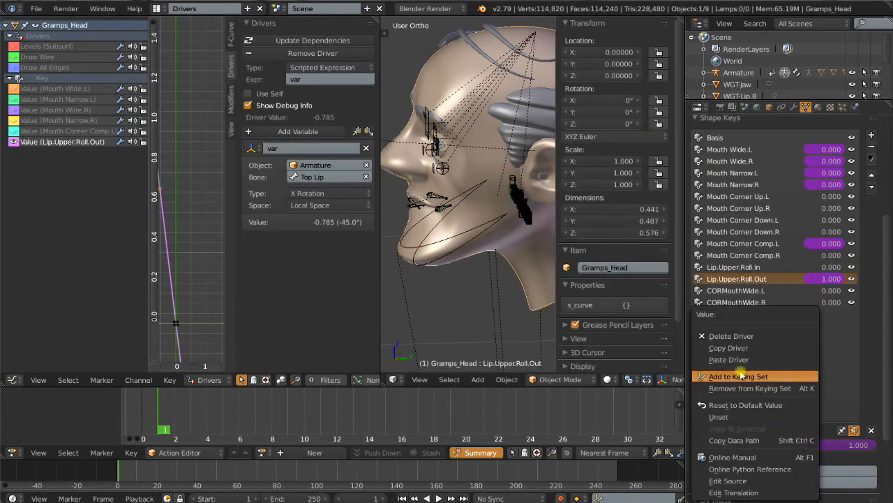
left_click(737, 269)
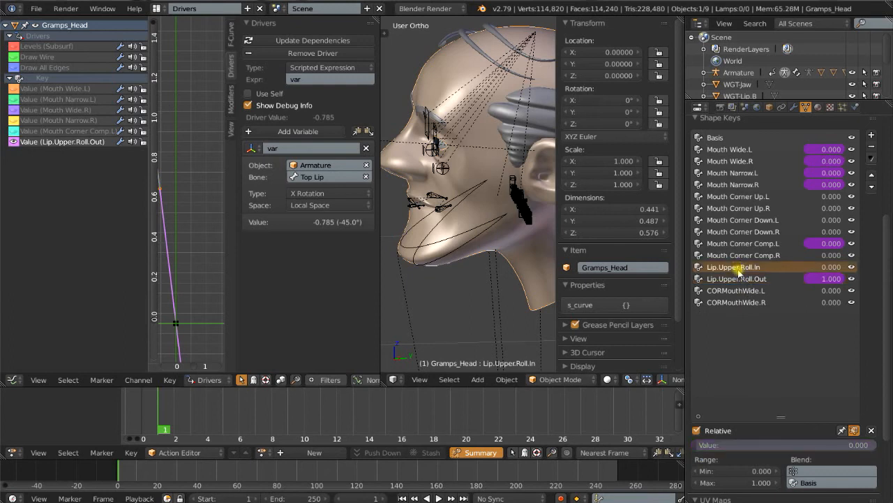
right_click(761, 443)
mouse_move(719, 354)
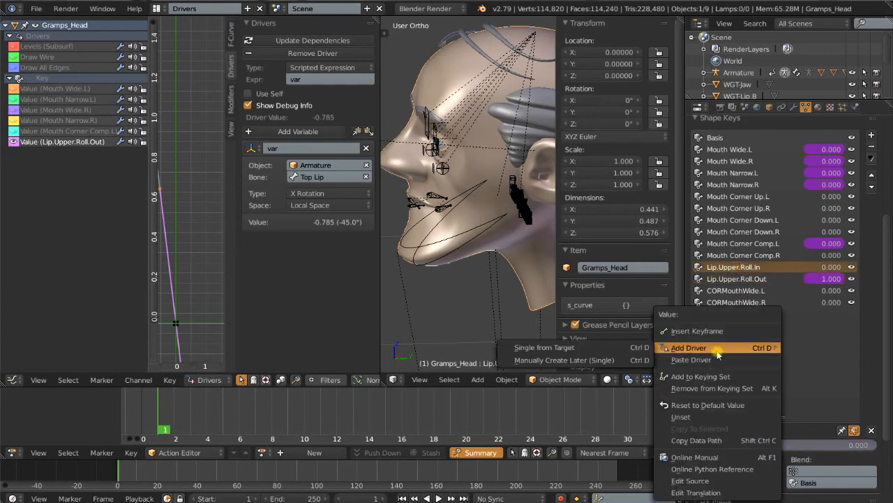
left_click(691, 360)
- Rotate the Top Lip bone around its X axis to 45°
right_click(414, 202)
right_click(413, 202)
key("r")
key("x")
key("x")
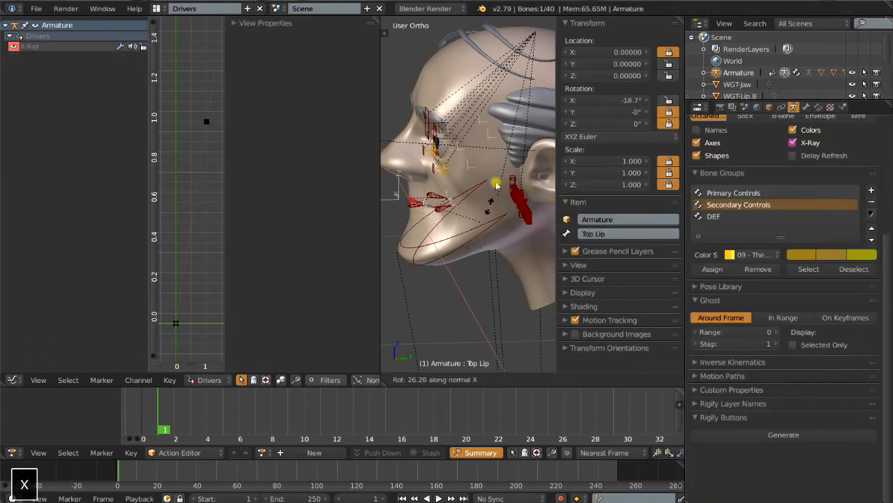
left_click(428, 113)
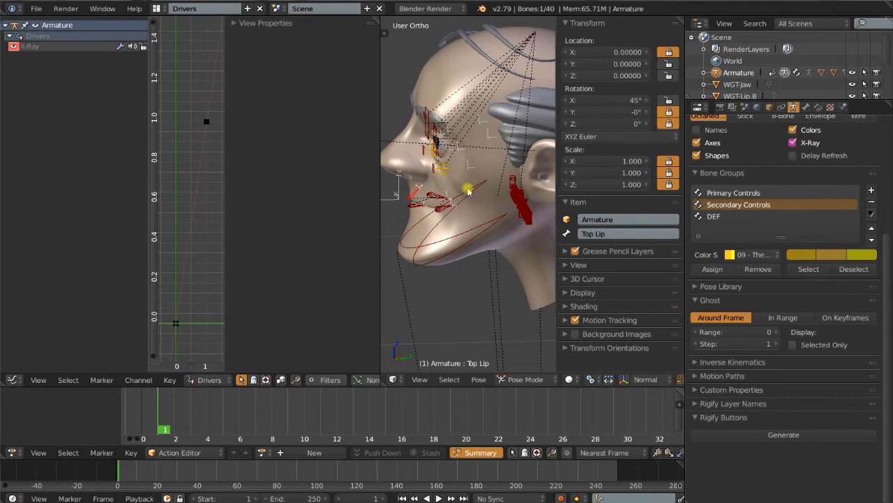
- Isolate the head mesh's Lip.Upper.Roll.In driver and change its expression to -var
key("ctrl+Tab")
right_click(394, 163)
middle_click_drag(394, 162, 339, 149)
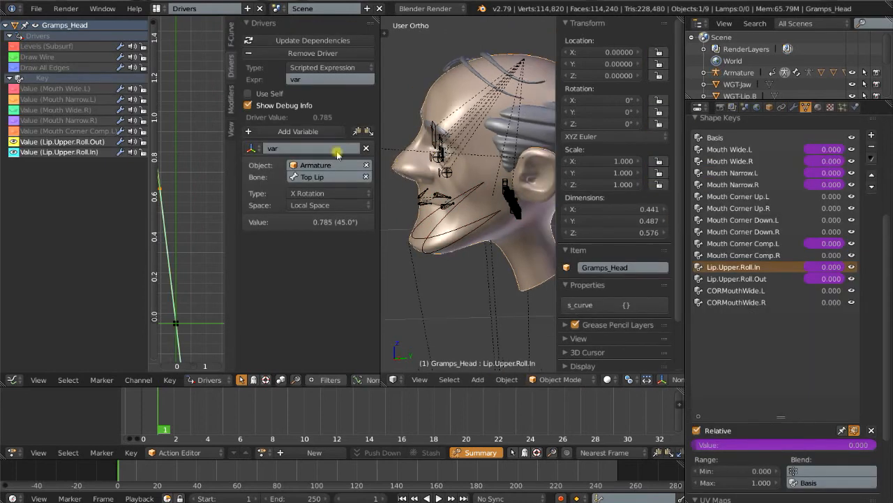
left_click(35, 153)
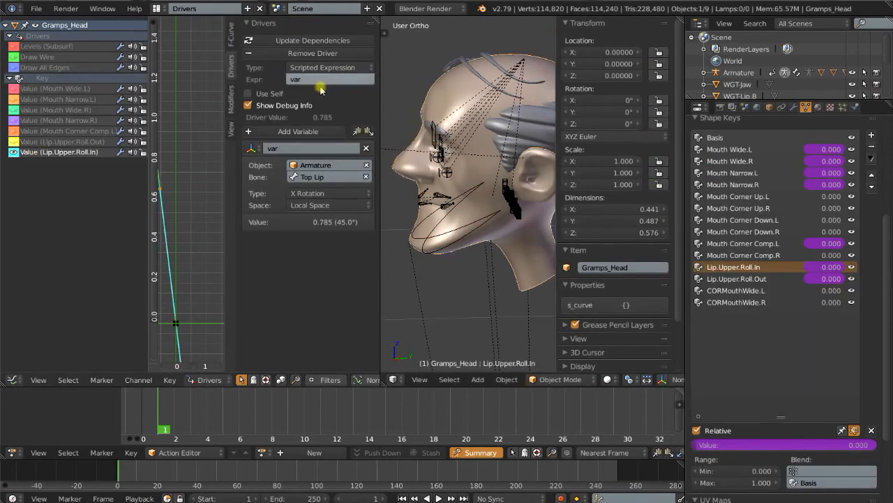
key("minus")
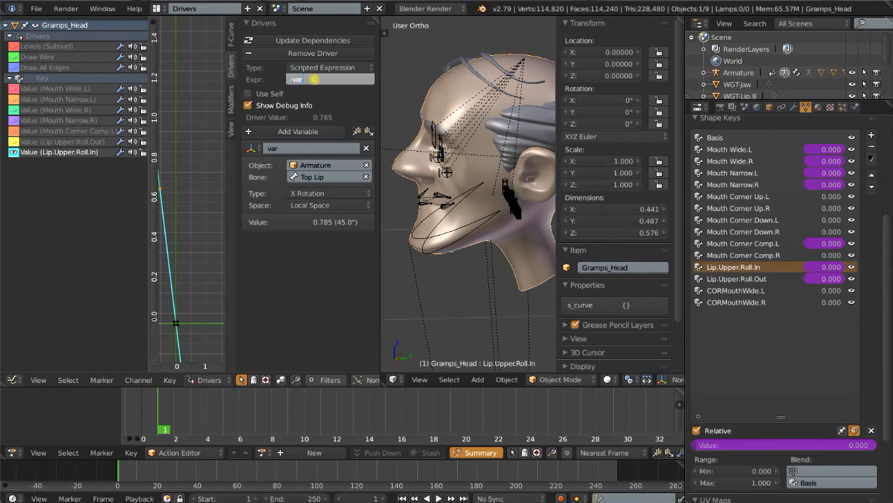
key("Return")
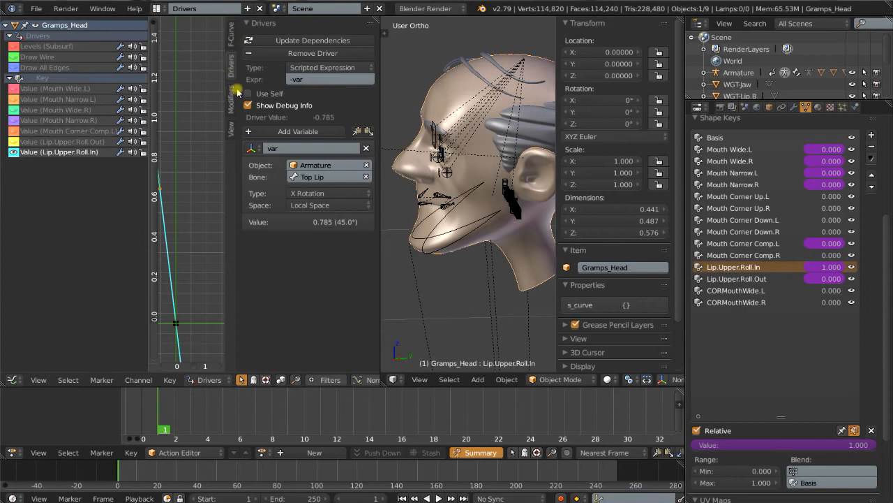
- Select the Top Lip bone and switch to the Default screen layout with a right side view of the mouth
scroll(401, 187, "up", 5)
right_click(395, 190)
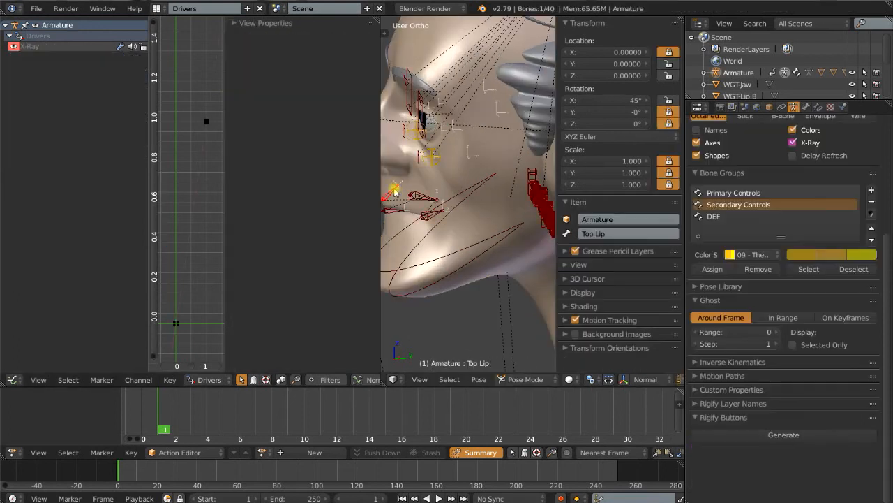
left_click(449, 226)
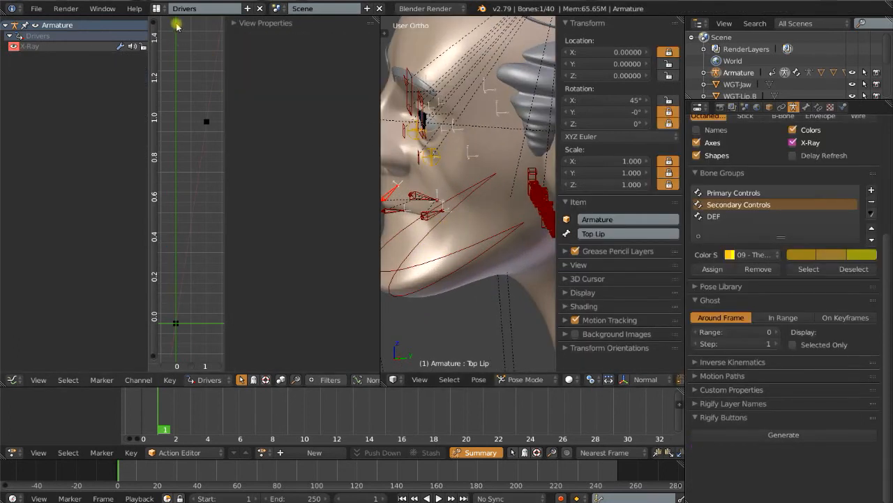
left_click(158, 9)
left_click(171, 60)
scroll(375, 256, "down", 3)
scroll(375, 256, "up", 4)
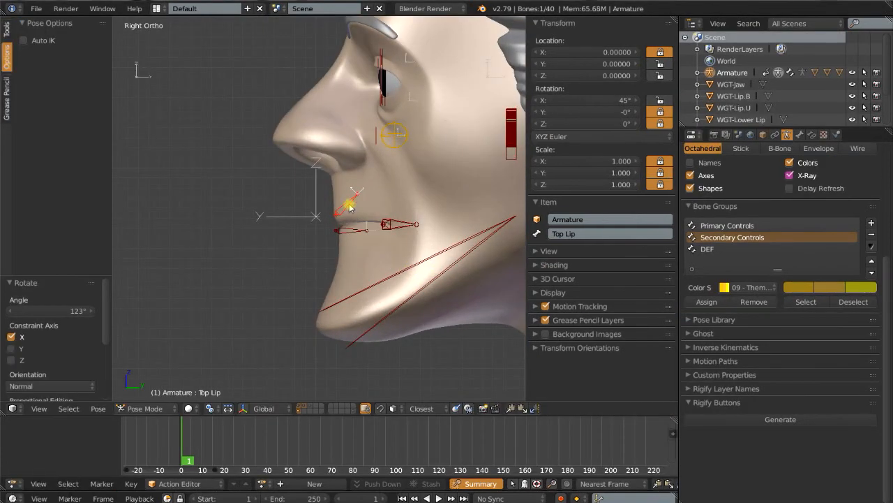
- Test the upper lip roll by rotating the Top Lip bone around X to 45° and to -45°
key("r")
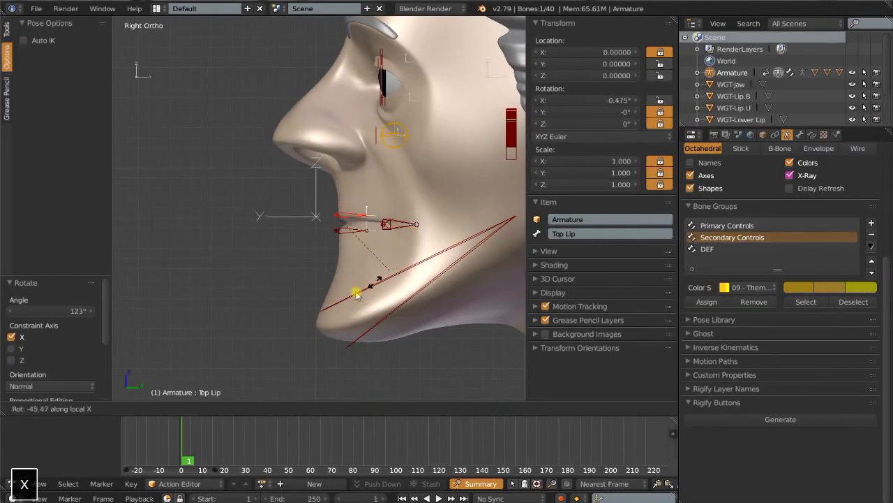
key("x")
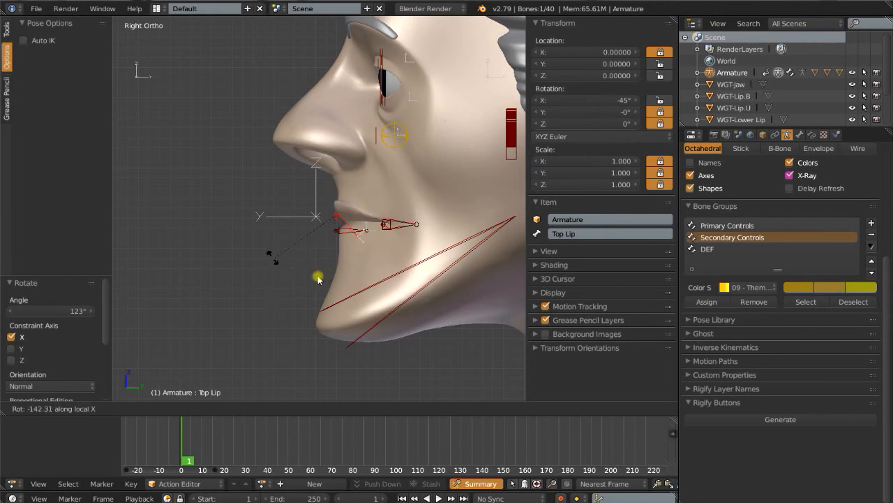
left_click(420, 245)
key("r")
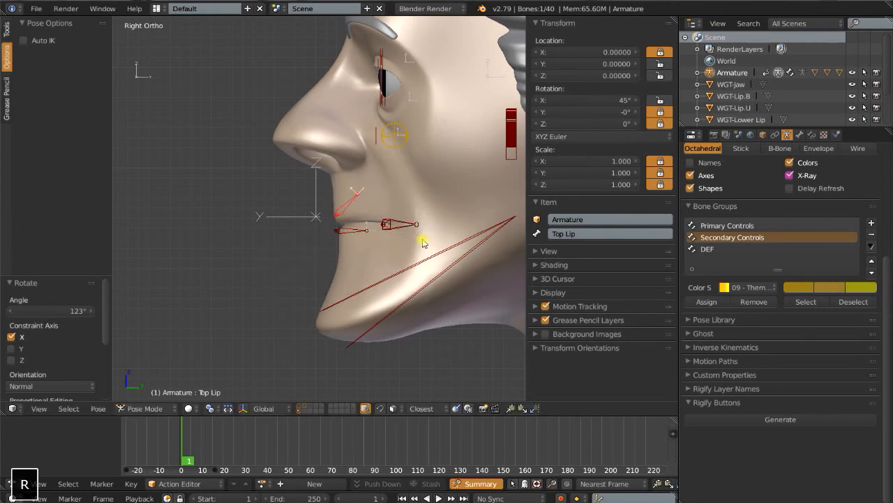
key("x")
left_click(317, 306)
- Open the mouth by rotating the Jaw bone about 9° around the X axis
right_click(316, 307)
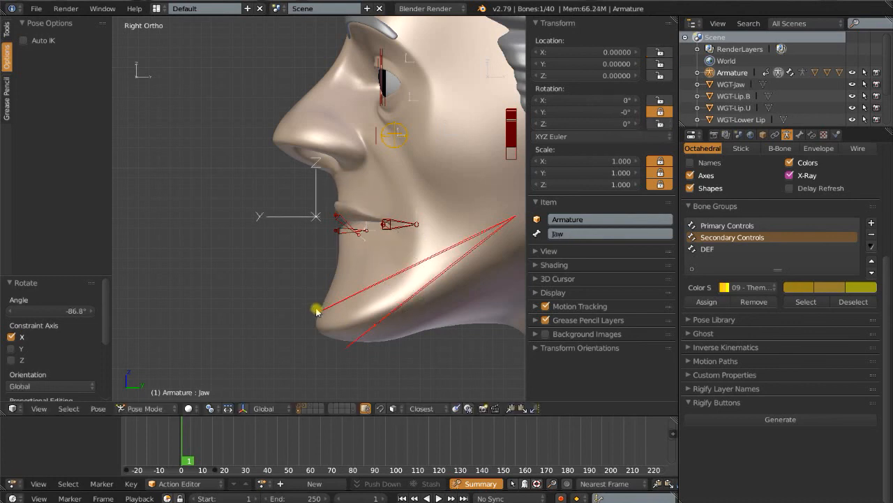
key("r")
key("x")
left_click(465, 361)
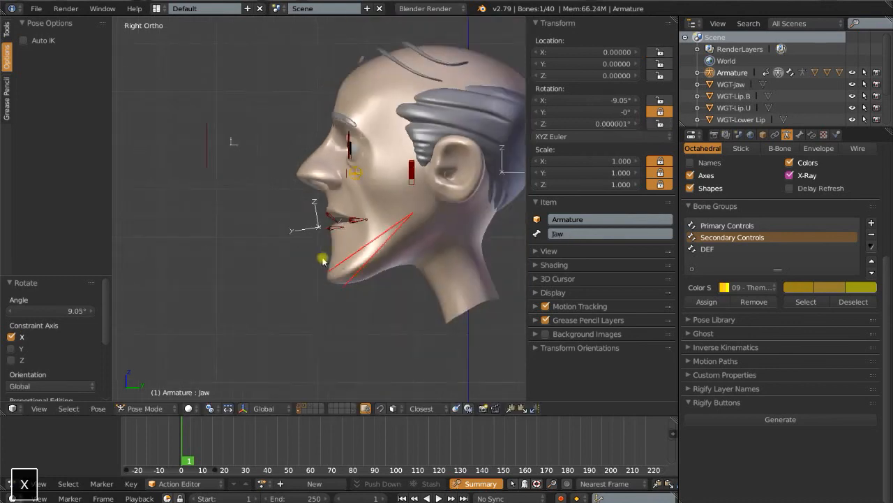
- Scale the Mouth Corner.L bone to about 0.753, copy its pose and paste it flipped onto the opposite mouth corner
middle_click_drag(319, 259, 372, 226)
right_click(369, 224)
key("s")
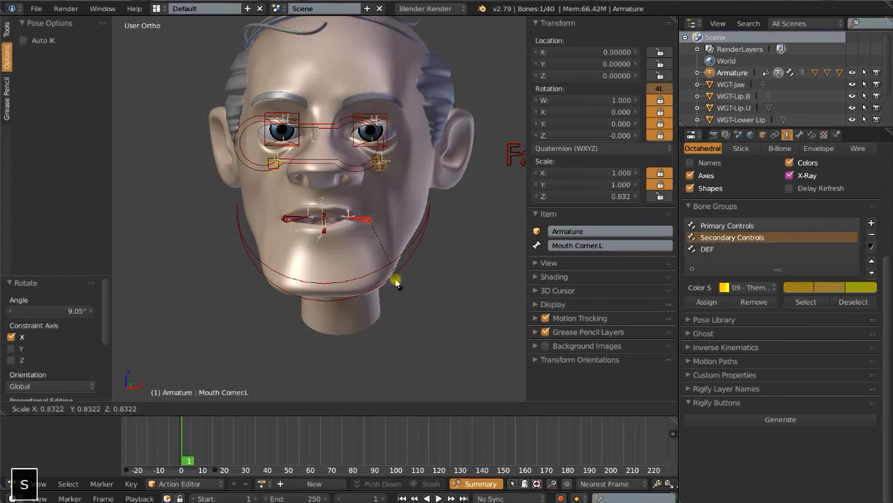
left_click(393, 279)
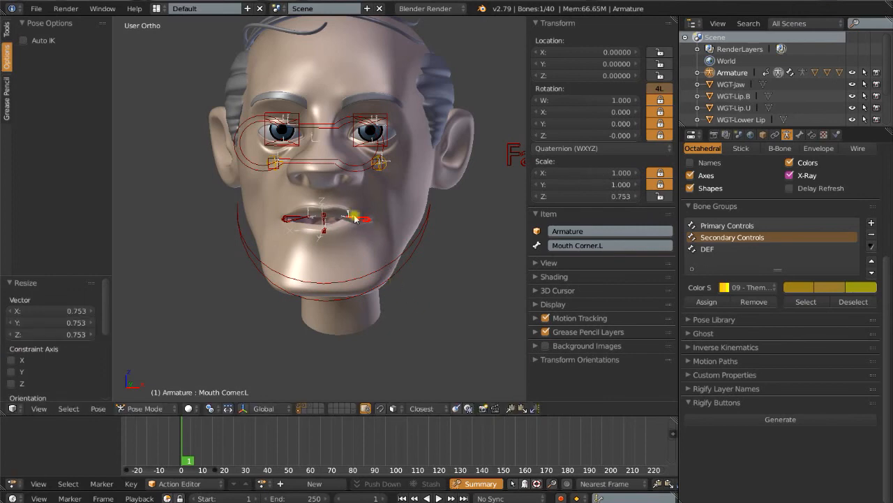
left_click(511, 408)
left_click(534, 409)
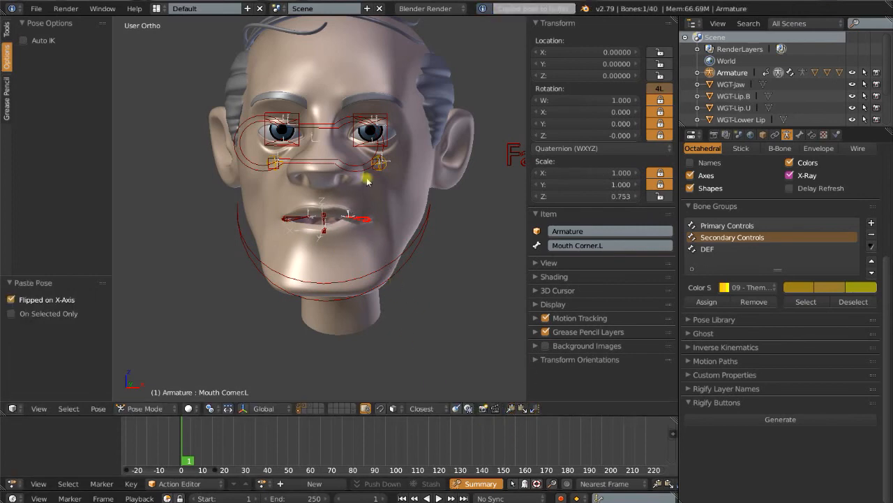
- Select all the face bones and clear their pose rotation and scale
key("a")
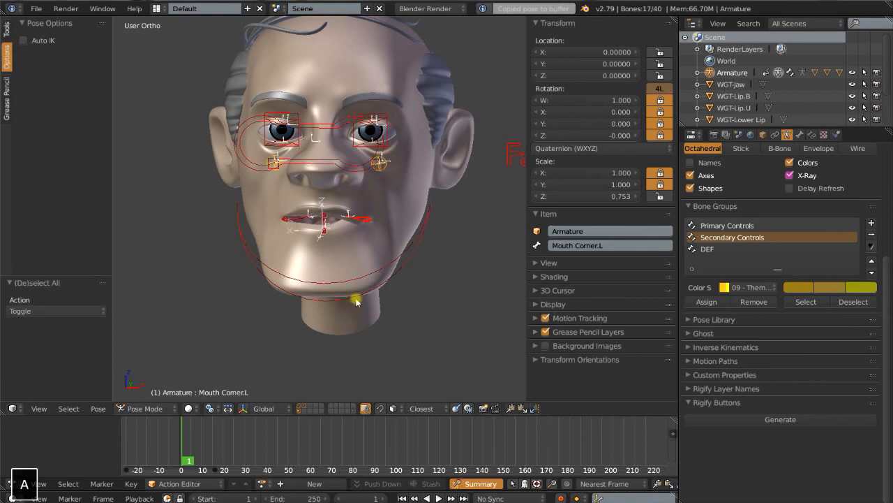
key("alt+s")
scroll(355, 298, "down", 3)
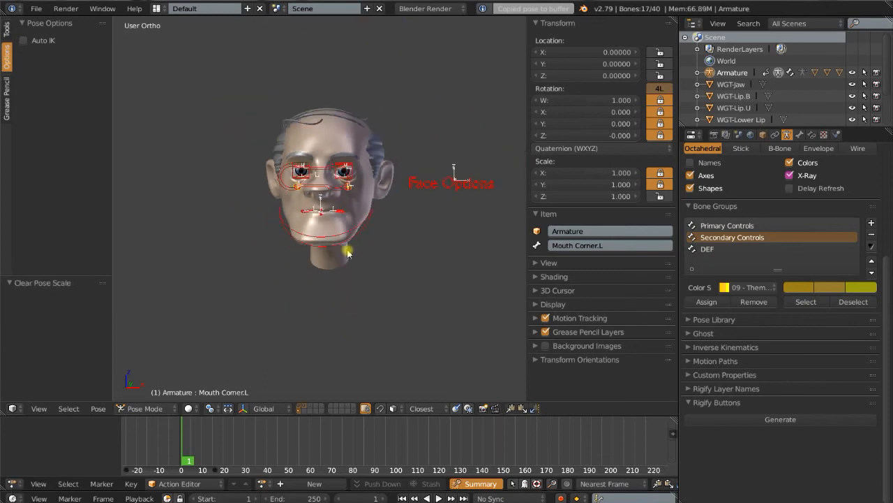
scroll(345, 249, "up", 3)
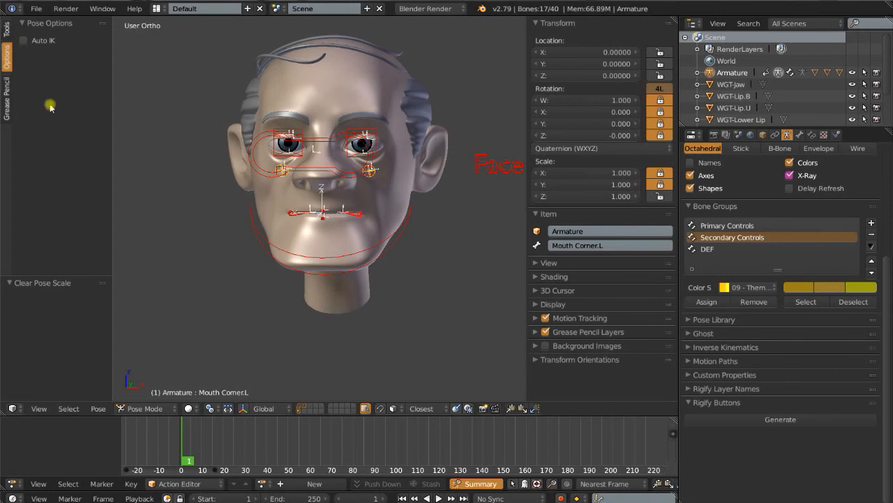
- Switch to the Gramps.008.blend window and select the Top Lip and both mouth corner controls in turn to examine them
left_click_drag(1, 26, 514, 104)
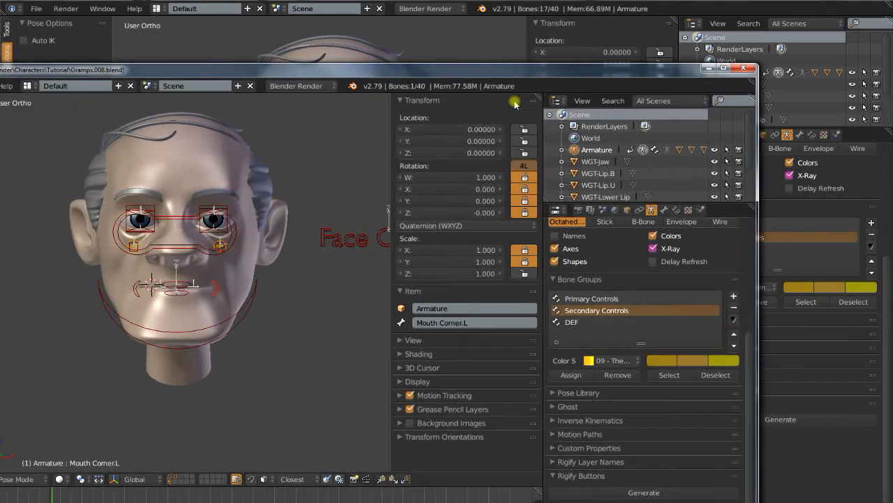
left_click(726, 67)
scroll(373, 226, "down", 4)
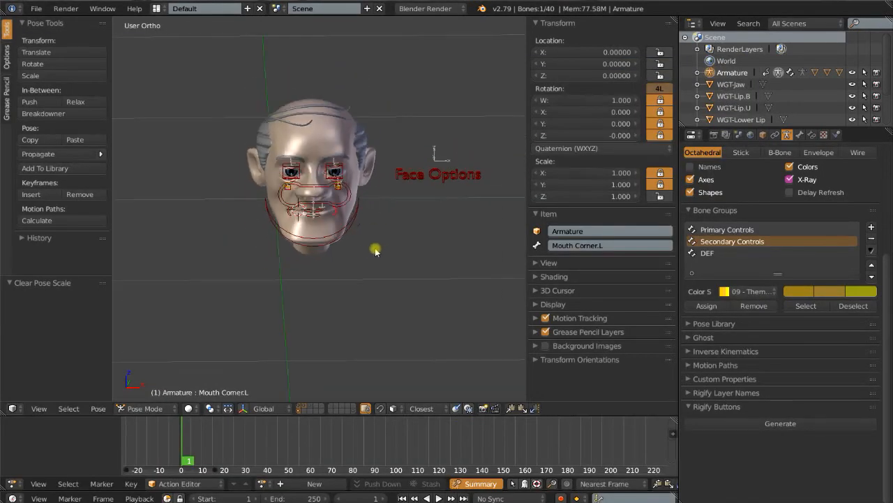
scroll(370, 250, "up", 4)
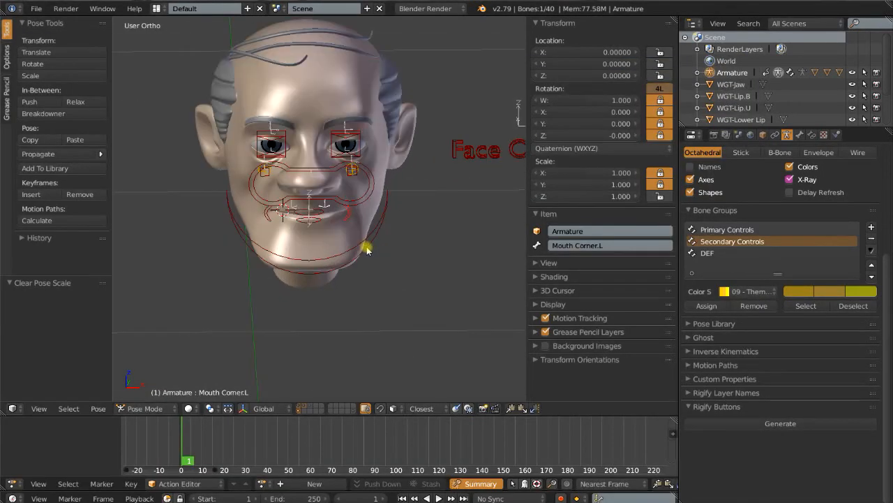
right_click(314, 216)
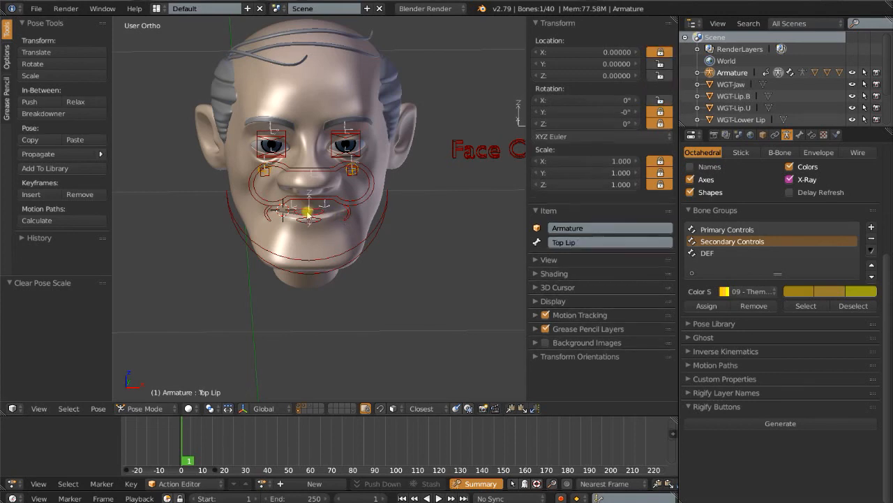
right_click(266, 216)
right_click(348, 217)
mouse_move(361, 234)
middle_mouse_down()
mouse_move(341, 214)
mouse_move(349, 243)
middle_mouse_up()
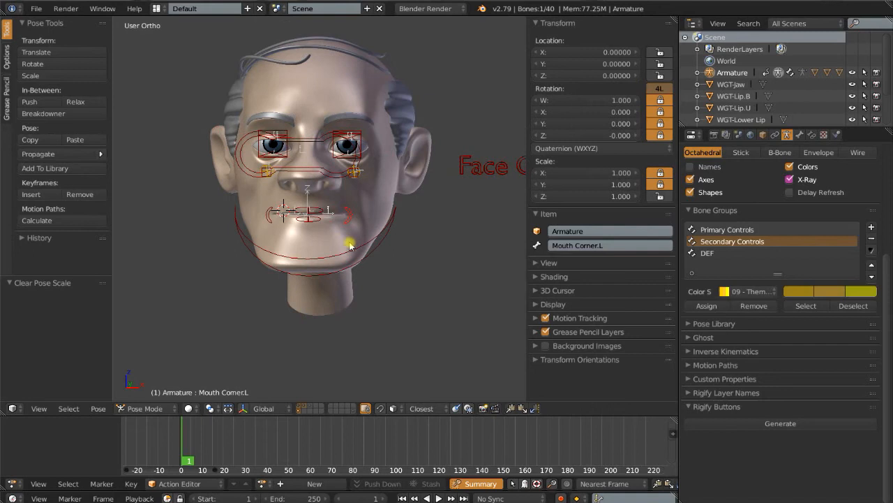
- Open the mouth by rotating the Jaw bone to about -17.1° around its X axis
right_click(318, 266)
key("r")
key("x")
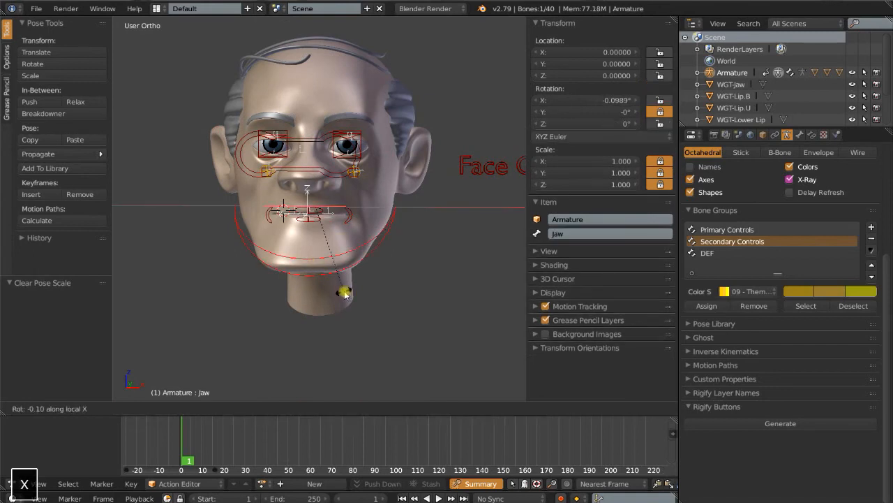
left_click(368, 281)
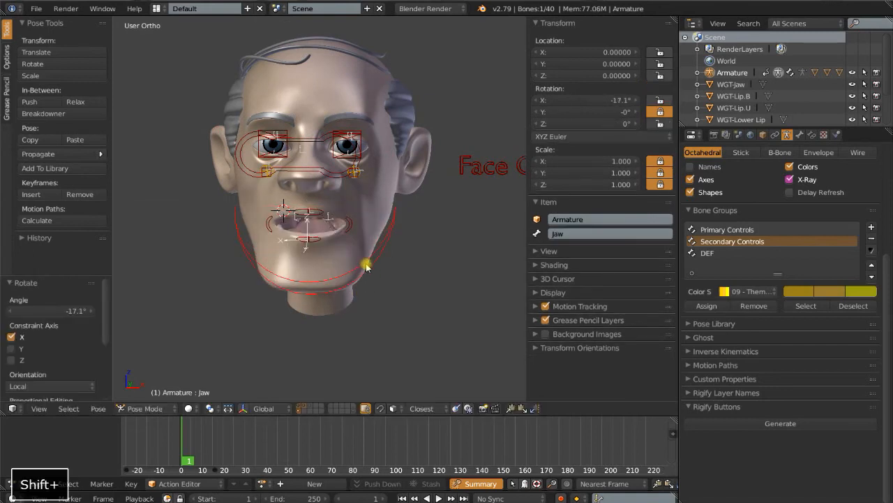
- Test the Top Lip bone by moving it up along Z and forward along its local Y axis, cancelling each move
middle_click_drag(373, 266, 383, 242, "shift")
scroll(383, 241, "up", 3)
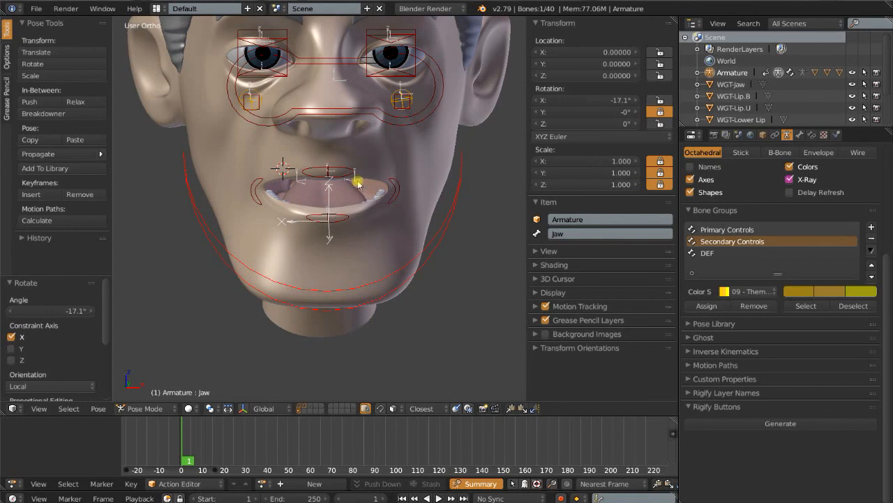
middle_click_drag(372, 199, 344, 183)
right_click(326, 174)
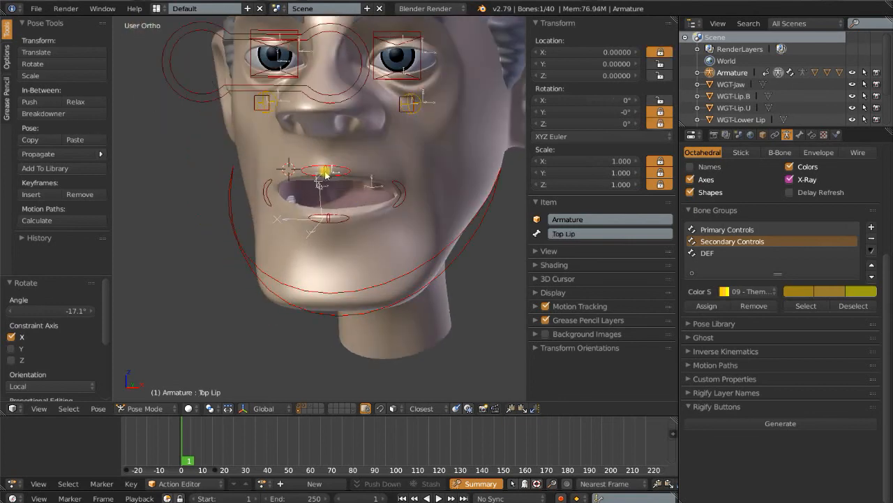
key("g")
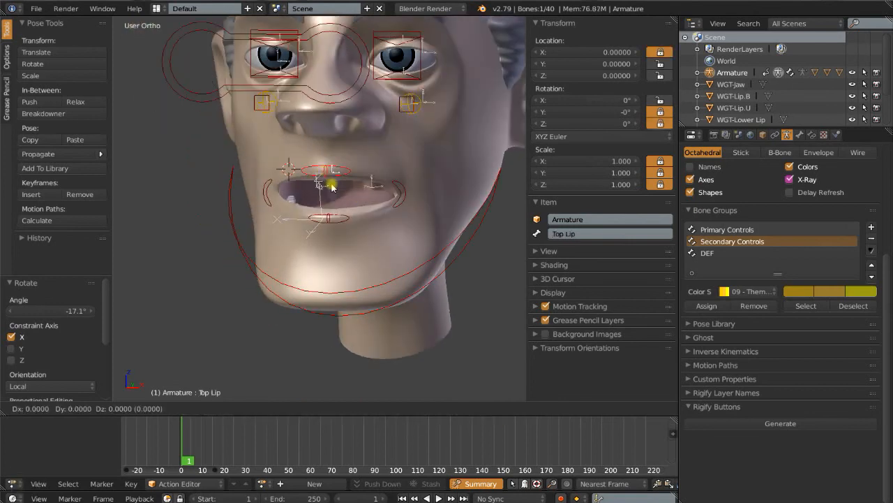
key("z")
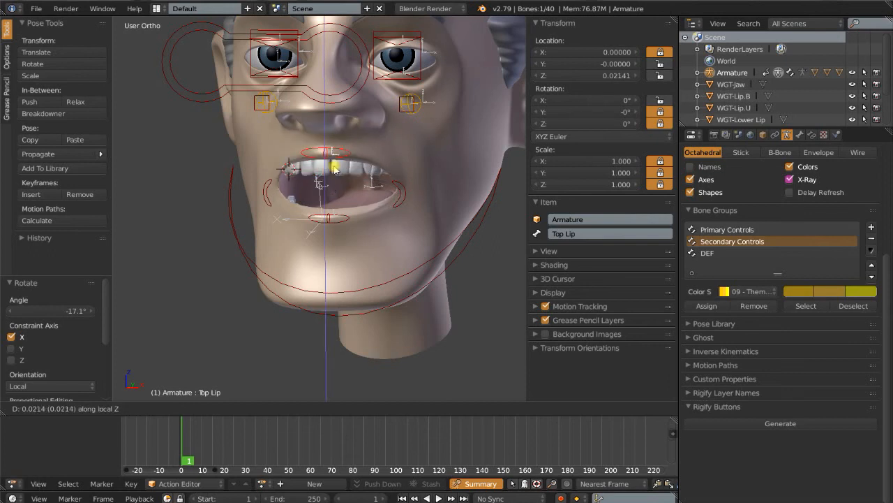
right_click(332, 202)
middle_click_drag(332, 202, 337, 217)
key("g")
key("y")
key("y")
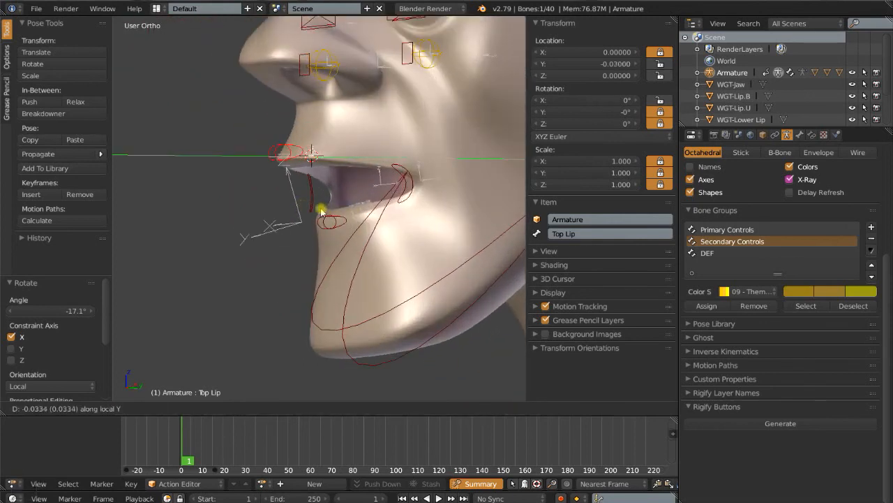
right_click(341, 216)
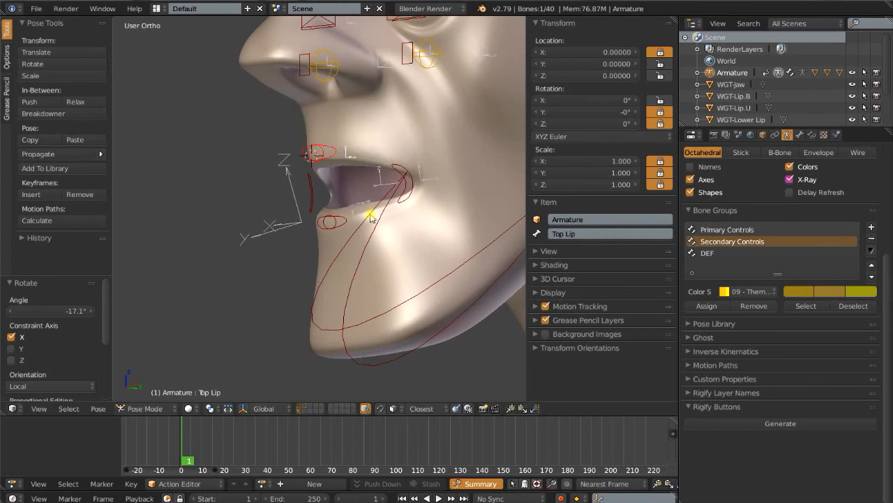
- Test the upper lip roll by rotating the Top Lip bone around its local X axis, then cancel the rotation
key("r")
key("x")
key("x")
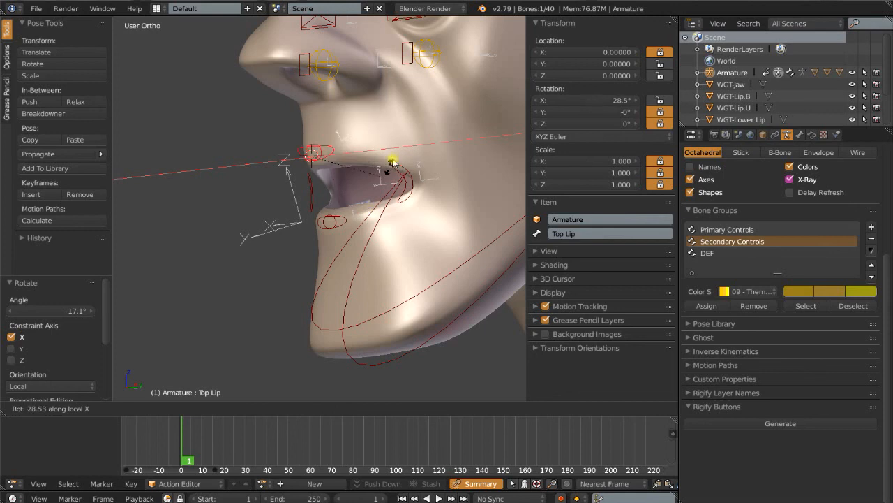
right_click(328, 219)
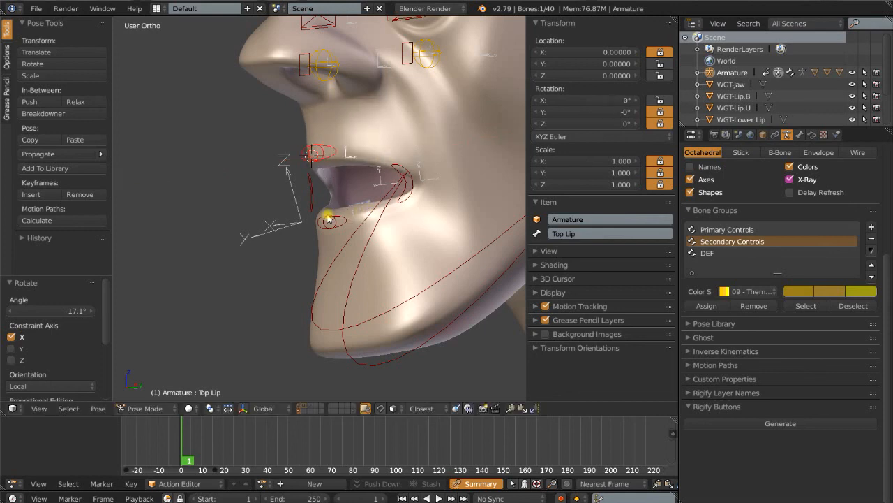
- Test the Bottom Lip bone by moving it along its local Z and Y axes and rotating it around X, cancelling each transform
right_click(329, 222)
right_click(328, 224)
middle_click_drag(328, 225, 367, 239)
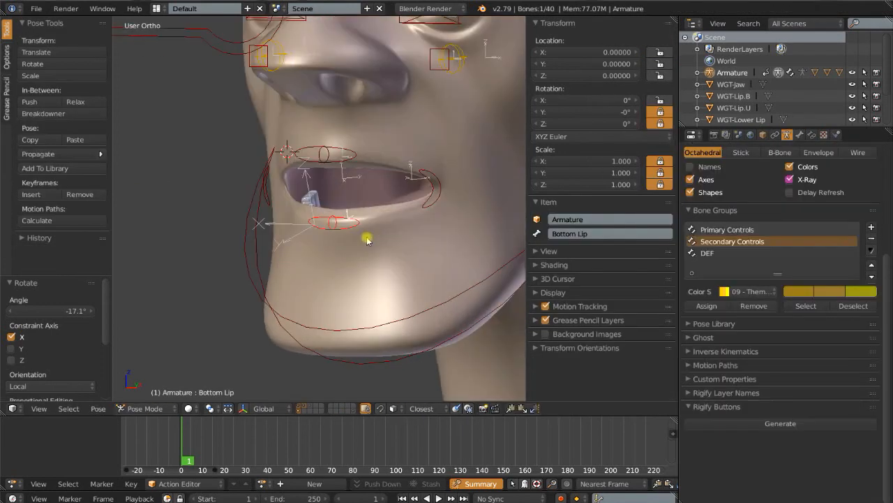
key("g")
key("z")
key("z")
right_click(372, 251)
key("g")
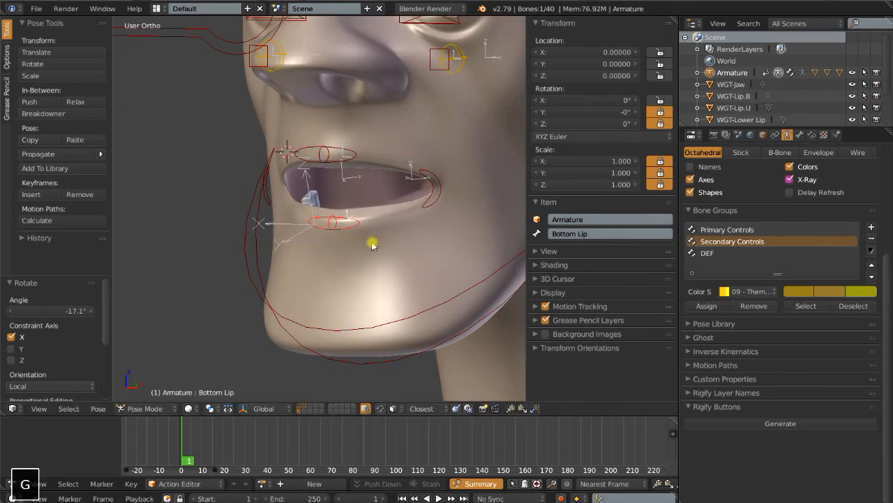
key("y")
key("y")
right_click(377, 241)
key("r")
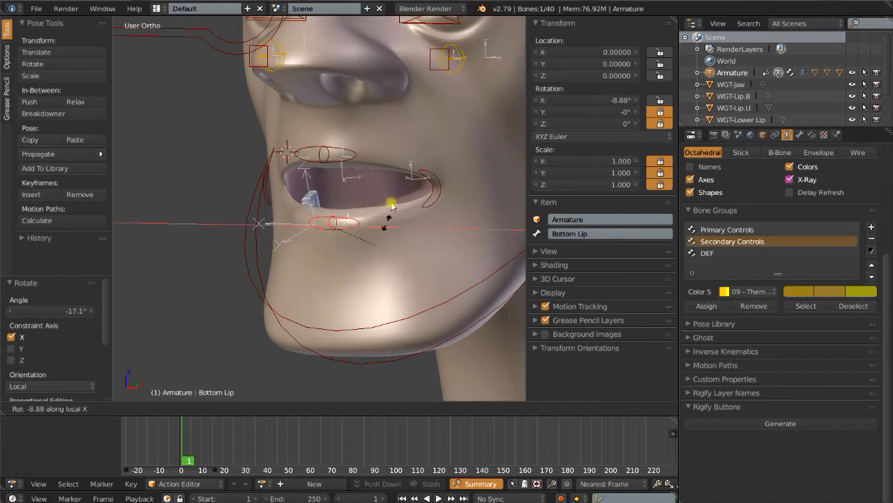
right_click(432, 196)
- Test the Mouth Corner.L bone by moving it along its local X axis, along Z and freely, without keeping the moves
right_click(433, 195)
middle_click_drag(433, 195, 414, 213)
scroll(414, 213, "down", 3)
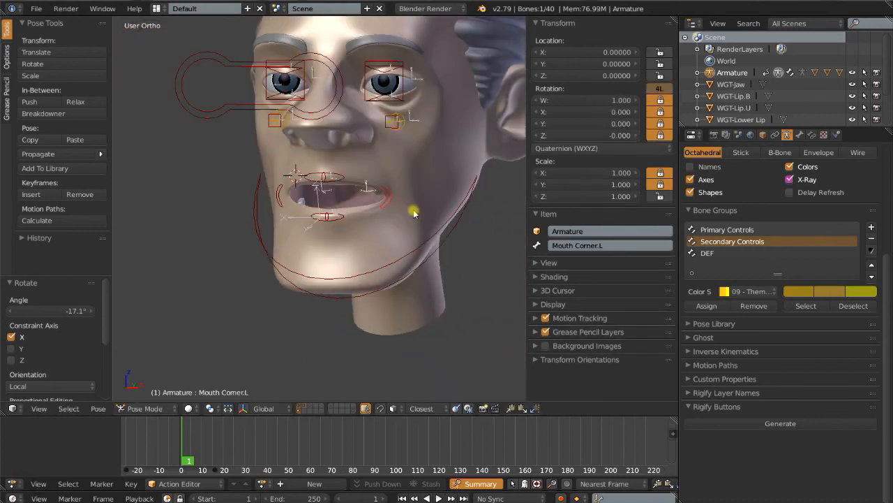
key("g")
key("x")
key("x")
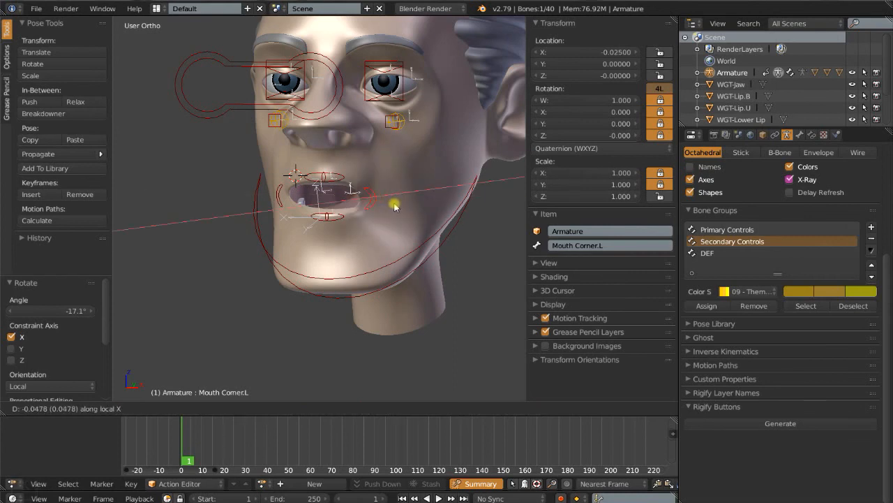
right_click(394, 205)
key("g")
key("z")
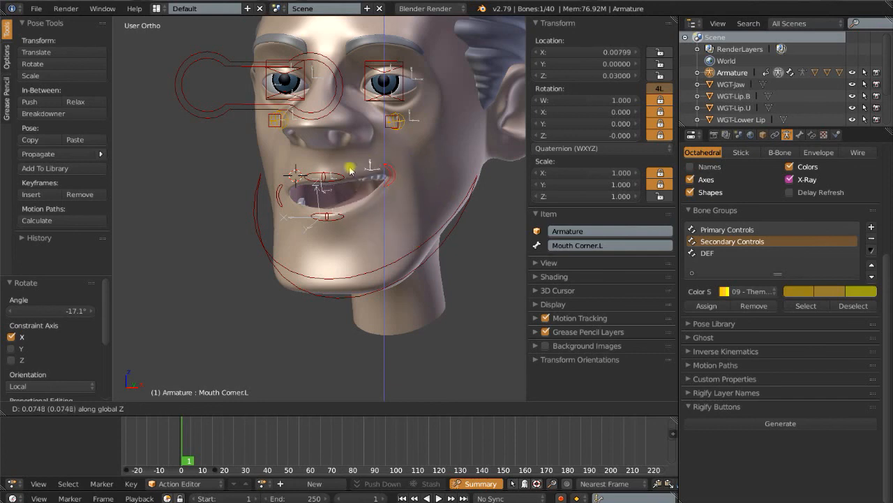
key("g")
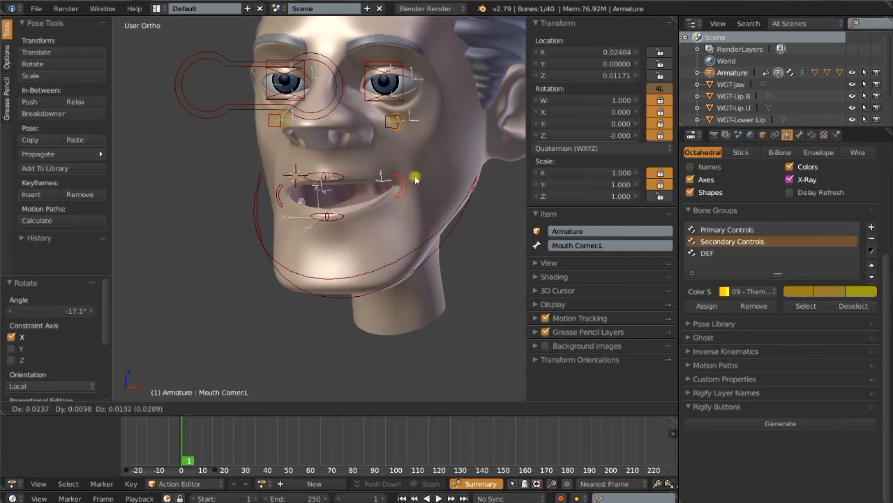
- Compress the left mouth corner by scaling the Mouth Corner.L bone along Z to about 0.568
key("s")
key("z")
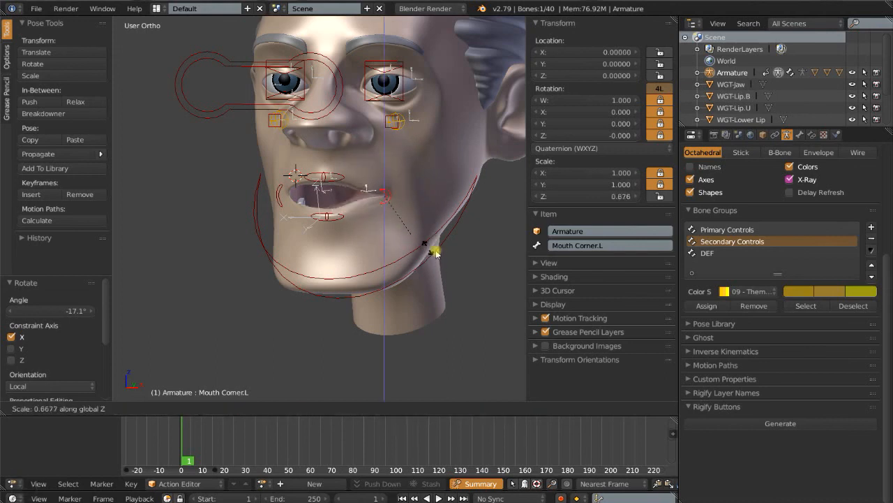
left_click(327, 183)
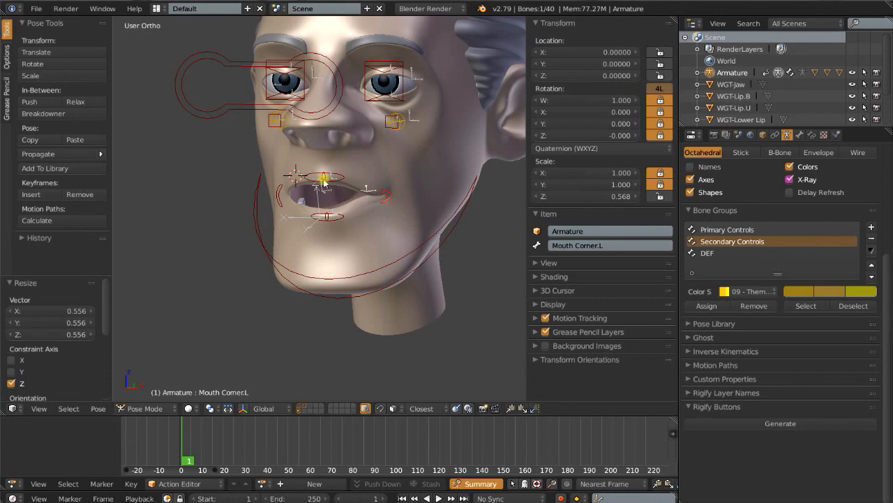
- Roll both lips outward by rotating Top Lip to about -24.1° and Bottom Lip to about 32° around X
right_click(324, 180)
key("r")
key("x")
left_click(337, 222)
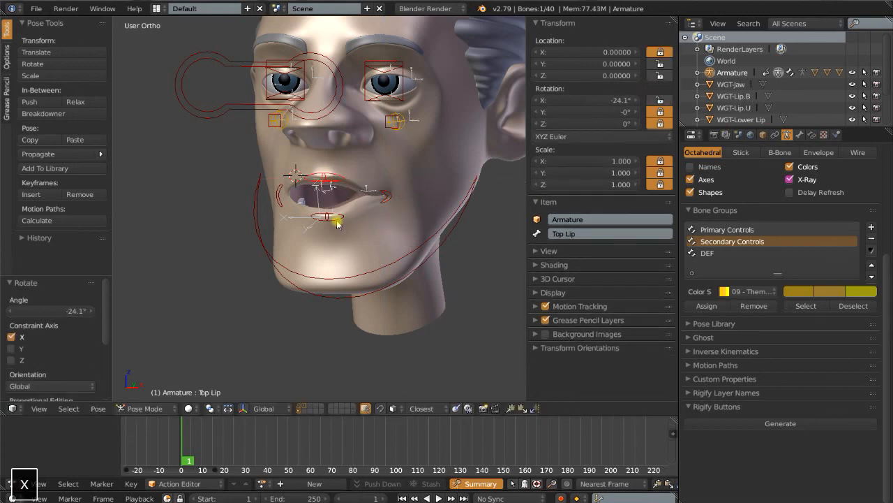
right_click(337, 222)
key("r")
key("x")
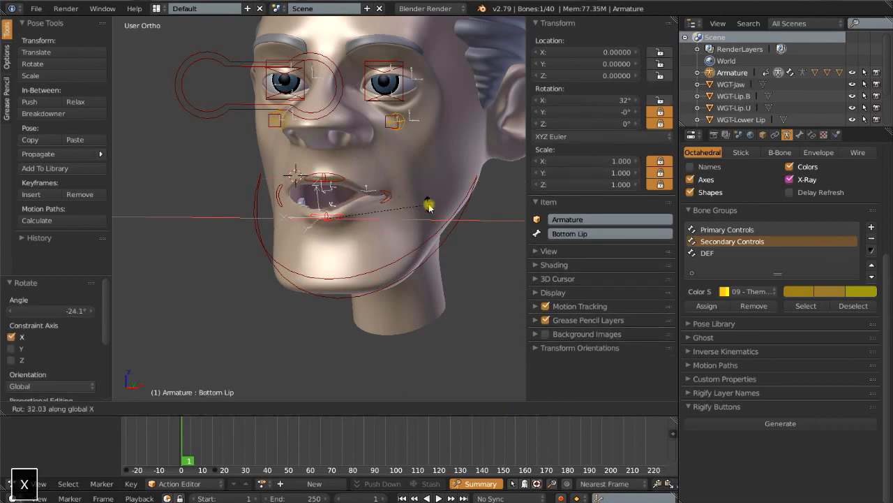
left_click(429, 206)
- Copy the pose of Mouth Corner.L and paste it flipped onto the opposite mouth corner
right_click(391, 198)
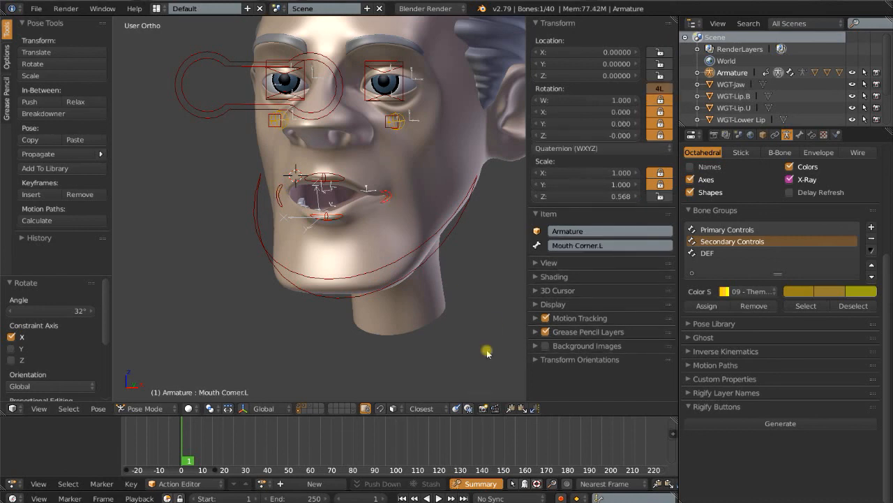
left_click(511, 409)
left_click(535, 409)
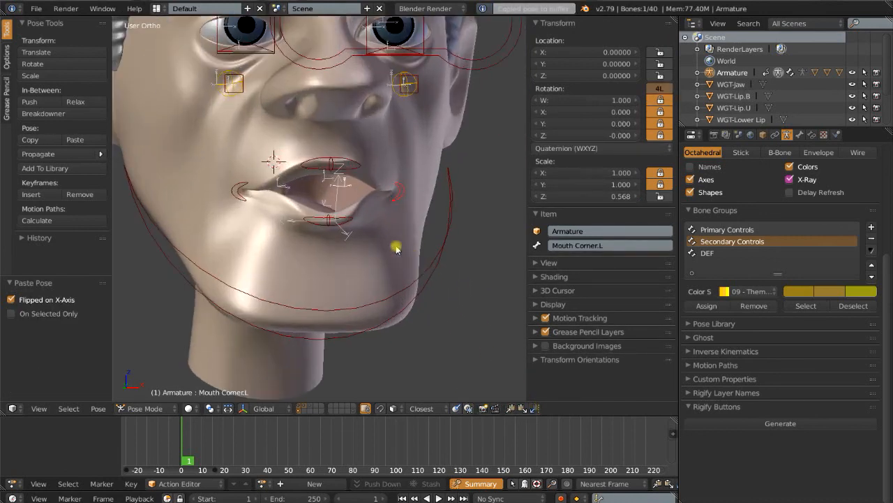
- Rotate the Jaw bone freely with trackball rotation to about -14.2° in X and 1.72° in Z
scroll(365, 248, "down", 4)
middle_click_drag(391, 249, 365, 249)
scroll(365, 249, "up", 2)
right_click(336, 259)
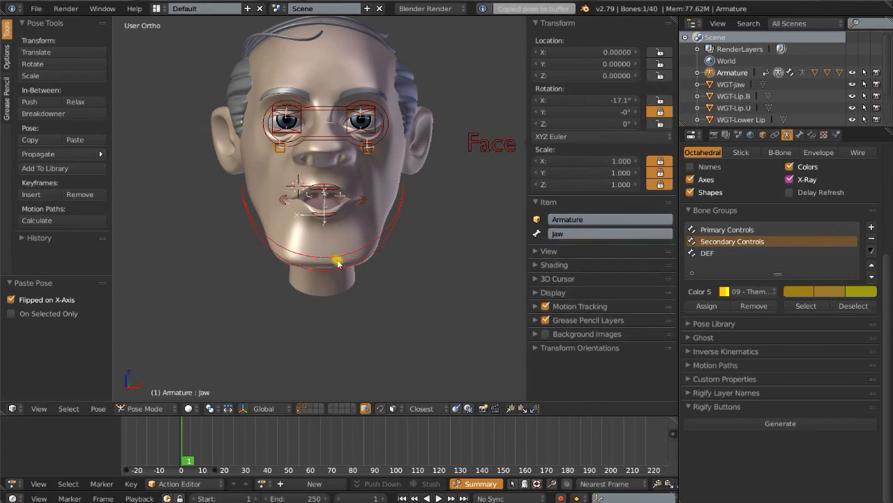
key("r")
key("r")
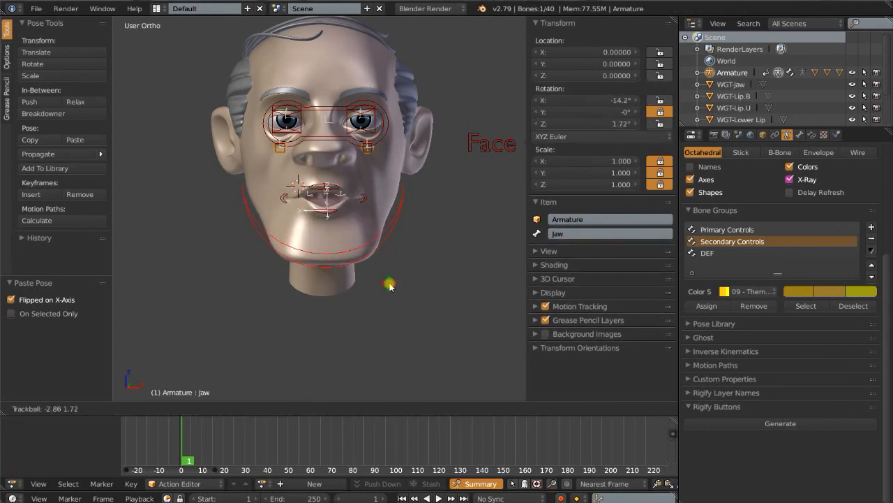
left_click(391, 282)
- Reset and rescale the Mouth Corner.L bone to about 0.631, and select the Gramps_Head mesh to view its driven shape keys
right_click(361, 199)
key("alt+s")
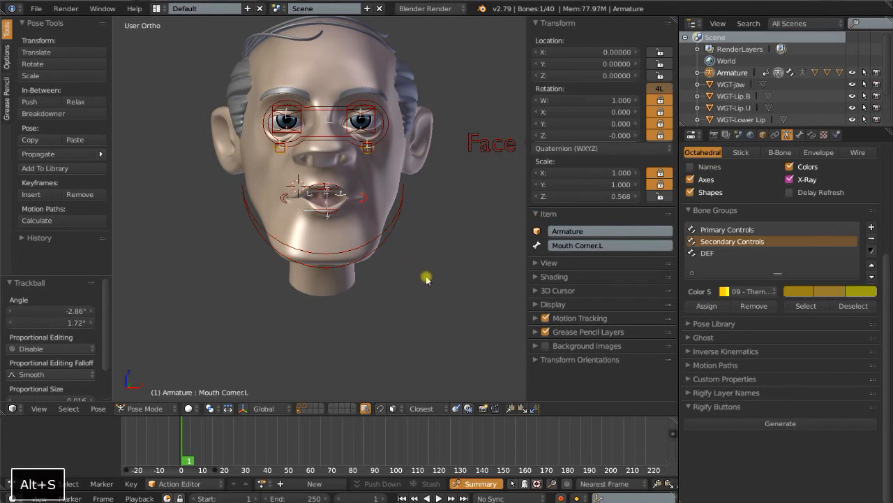
key("s")
left_click(403, 248)
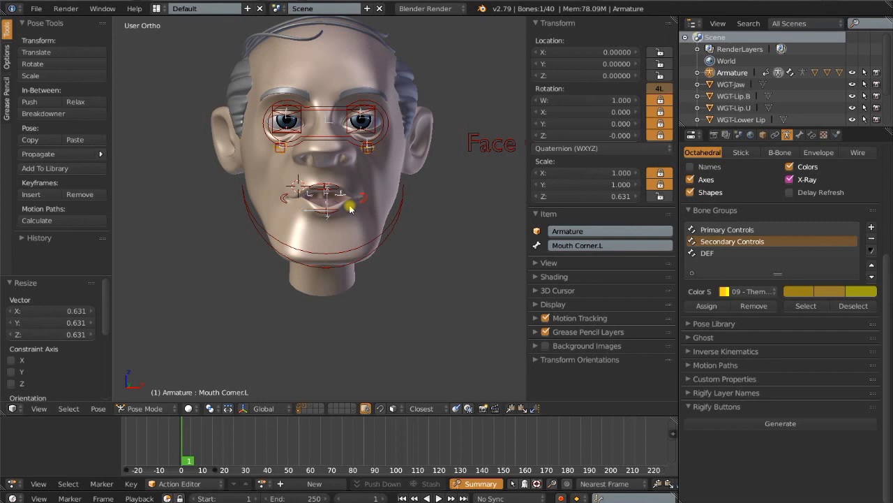
right_click(391, 179)
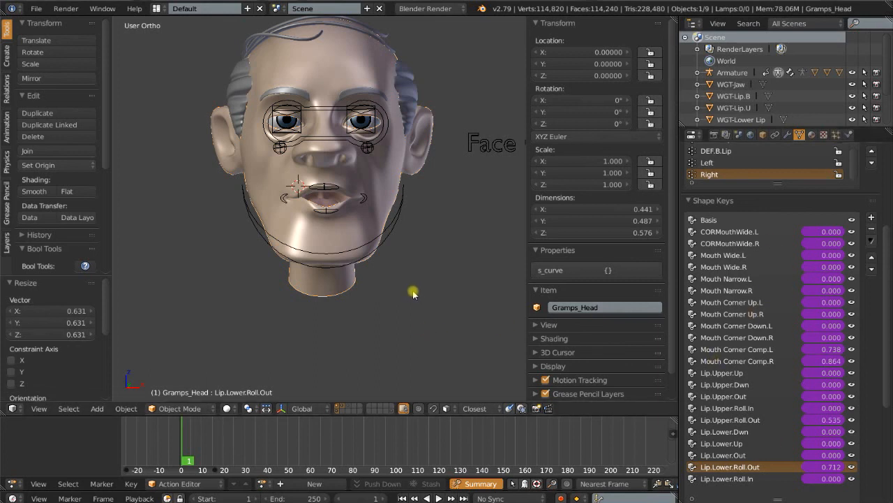
- Select all bones of the face armature and clear their pose rotation and scale
right_click(355, 248)
key("a")
key("alt+r")
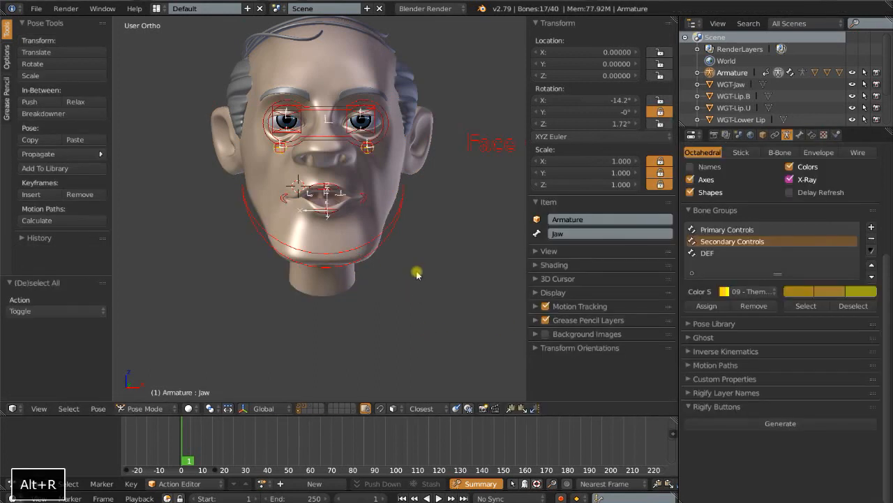
key("alt+s")
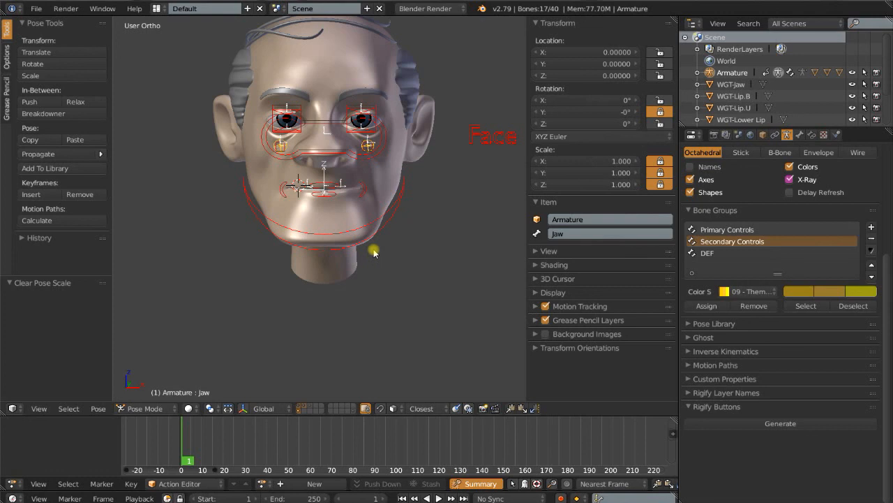